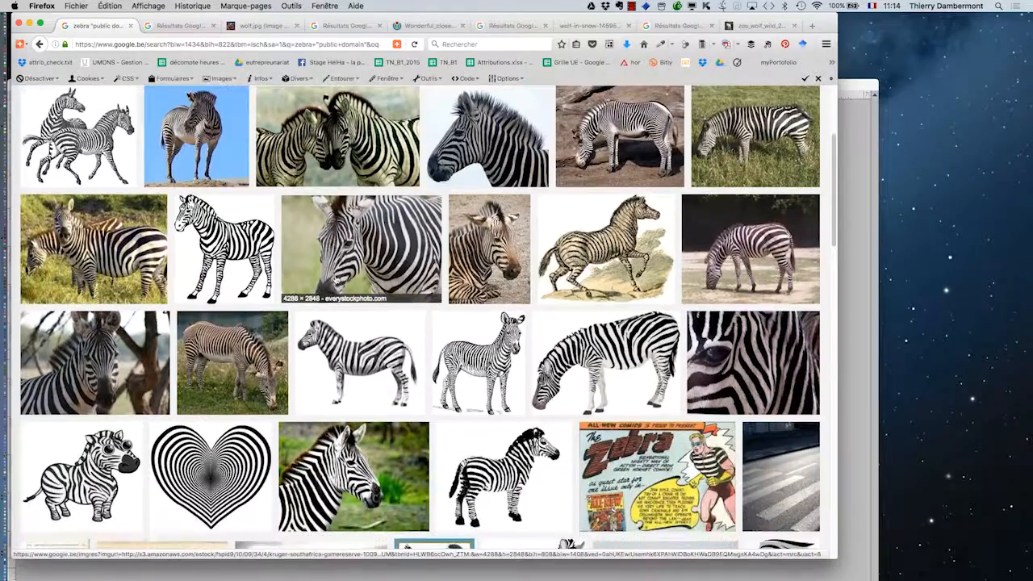
- Browse the public-domain zebra results and open the zebra portrait, the roadside zebras and the vintage zebra drawing in separate tabs
{"action": "scroll", "coordinate": [254, 376], "scroll_direction": "down", "scroll_amount": 4}
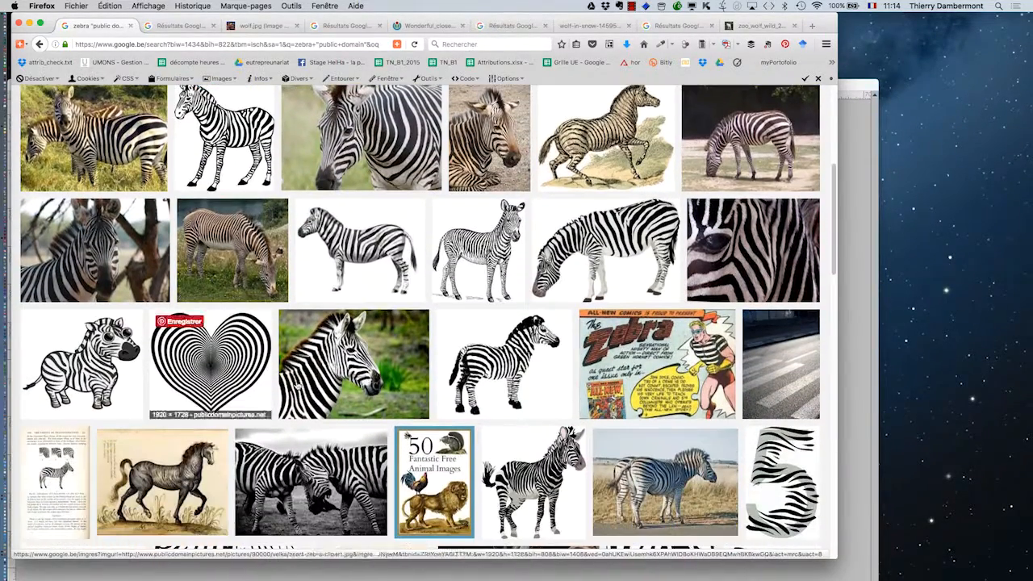
{"action": "scroll", "coordinate": [501, 363], "scroll_direction": "down", "scroll_amount": 1}
{"action": "scroll", "coordinate": [452, 364], "scroll_direction": "down", "scroll_amount": 2}
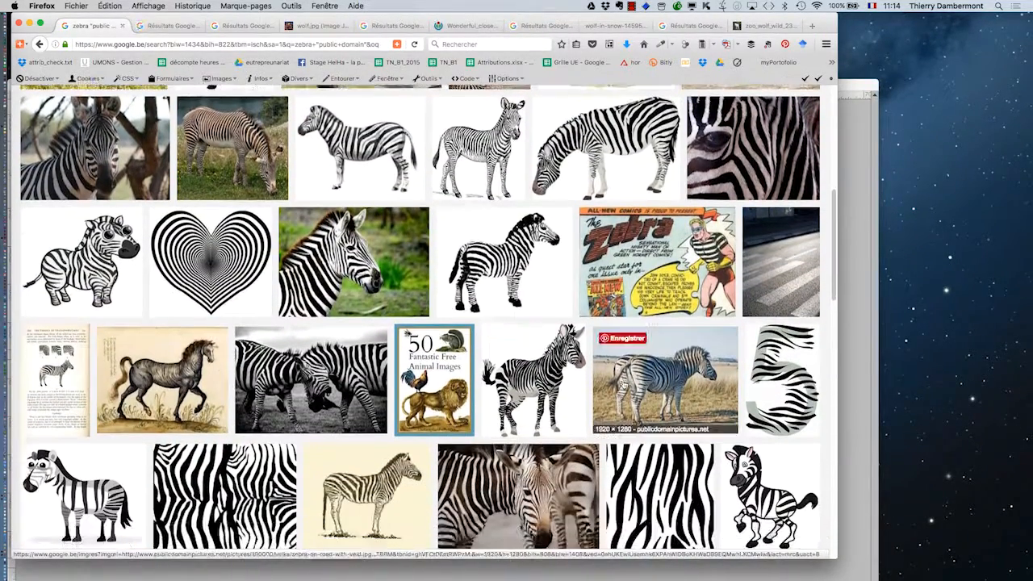
{"action": "scroll", "coordinate": [452, 363], "scroll_direction": "down", "scroll_amount": 1}
{"action": "scroll", "coordinate": [423, 362], "scroll_direction": "down", "scroll_amount": 4}
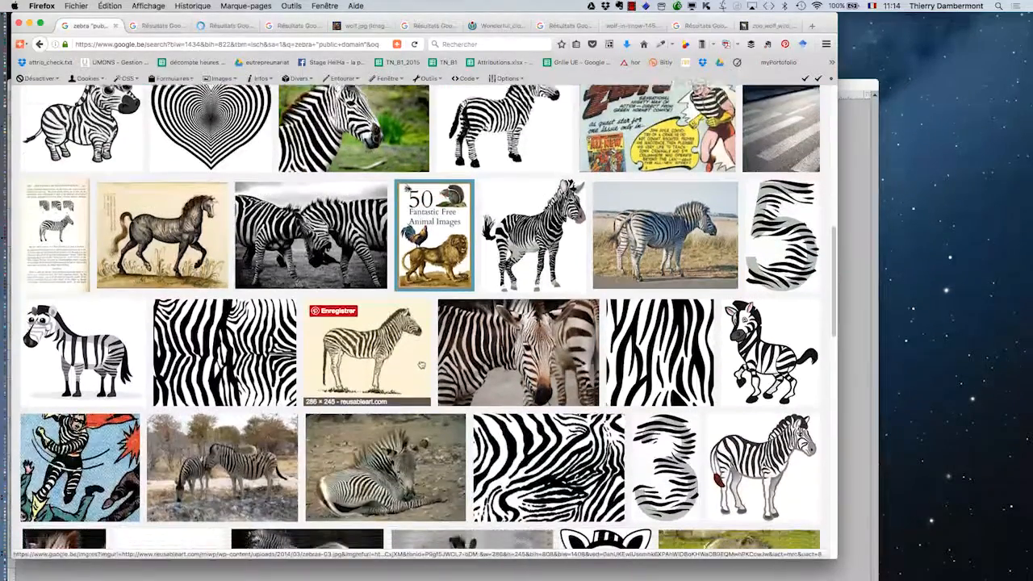
{"action": "left_click", "coordinate": [166, 214], "text": "super"}
- Display the full-size image files of the zebra portrait, the roadside zebras and the vintage zebra drawing
{"action": "left_click", "coordinate": [149, 26]}
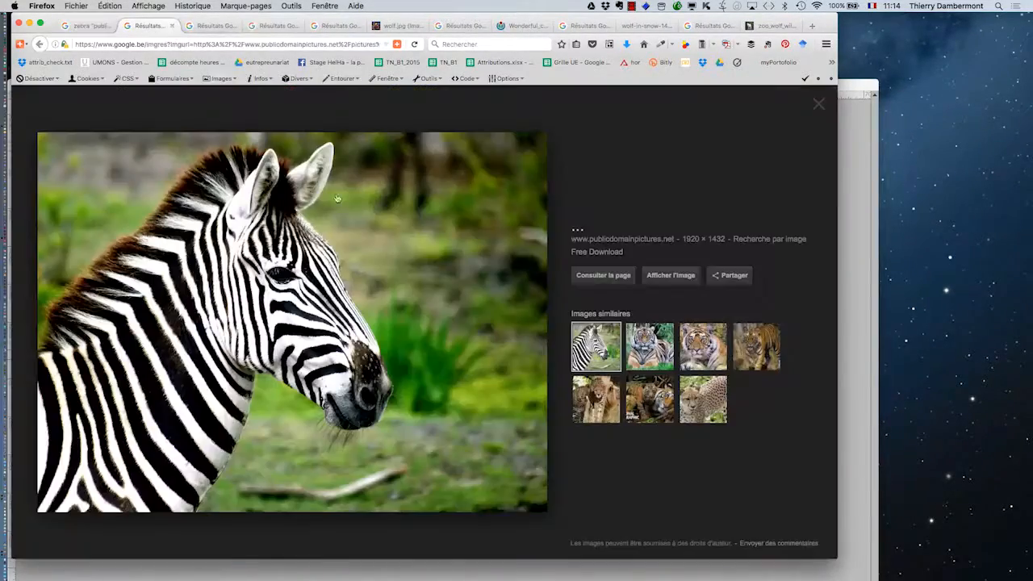
{"action": "left_click", "coordinate": [659, 272]}
{"action": "left_click", "coordinate": [263, 26]}
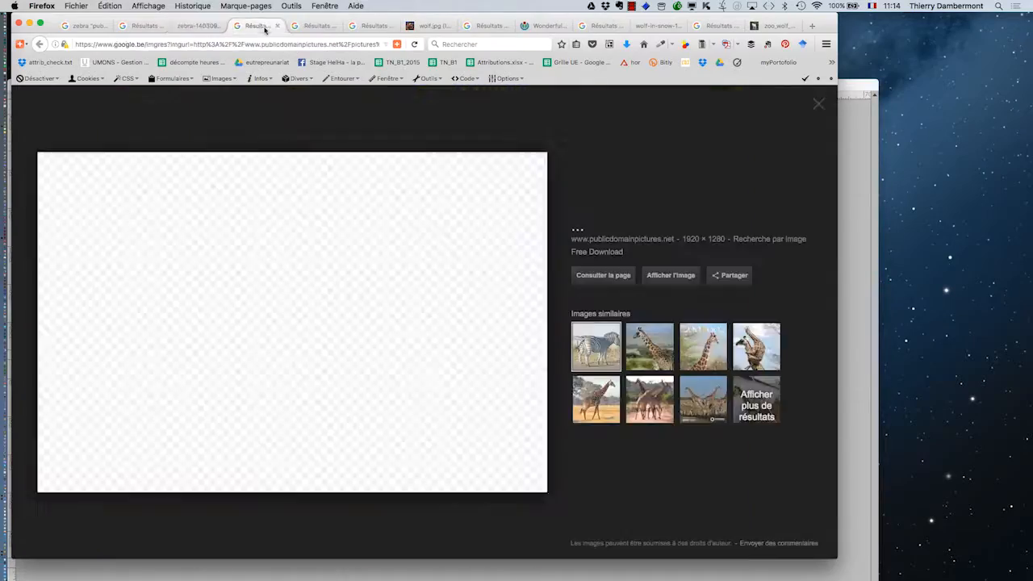
{"action": "left_click", "coordinate": [650, 278]}
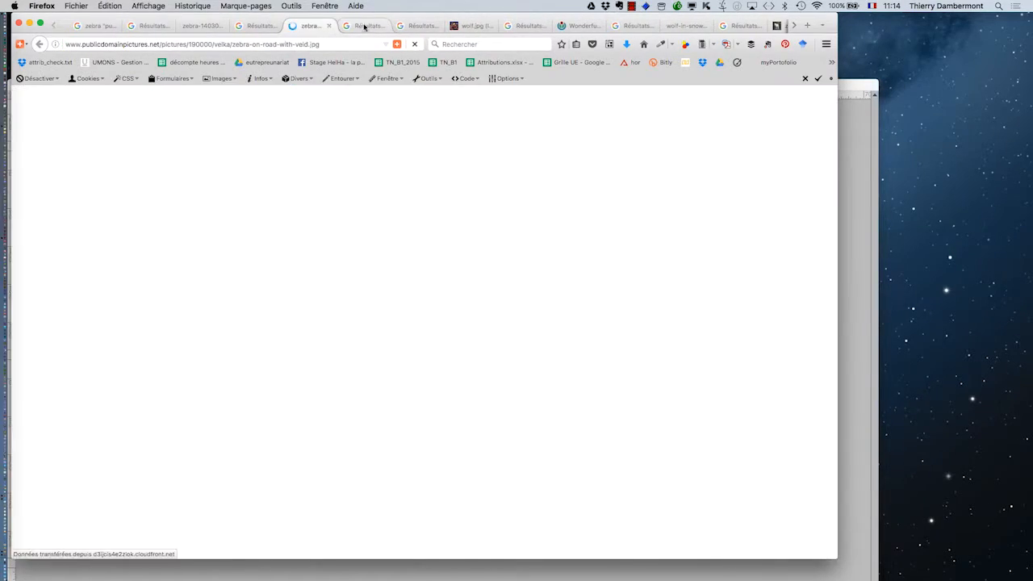
{"action": "left_click", "coordinate": [365, 27]}
{"action": "left_click", "coordinate": [658, 280]}
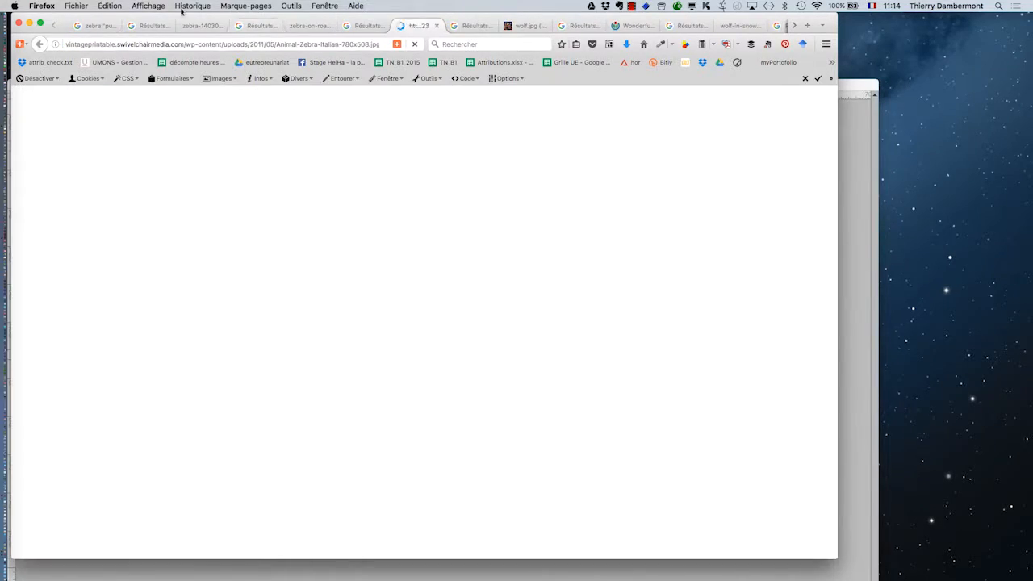
{"action": "left_click", "coordinate": [193, 27]}
{"action": "right_click", "coordinate": [454, 281]}
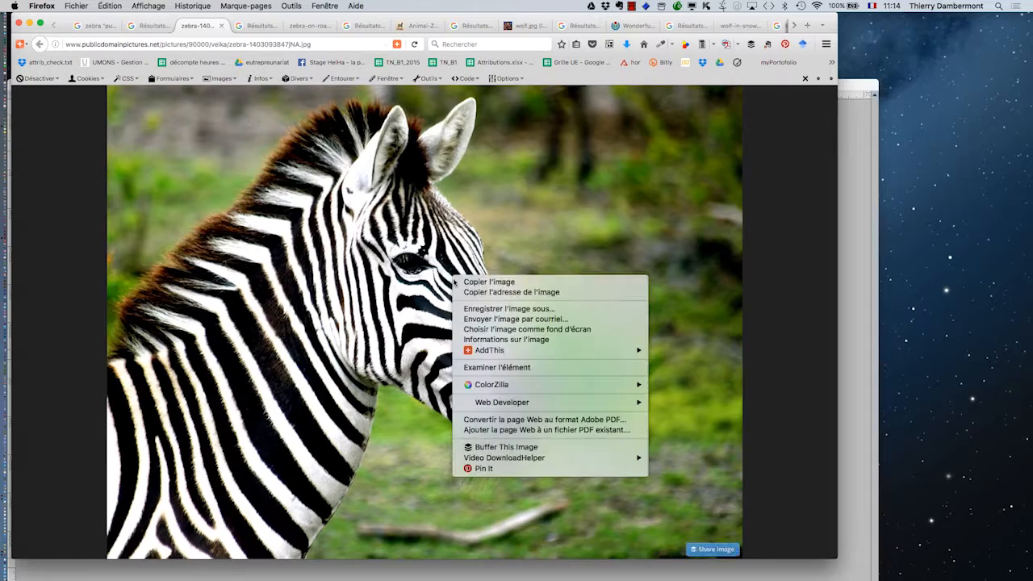
{"action": "left_click", "coordinate": [509, 308]}
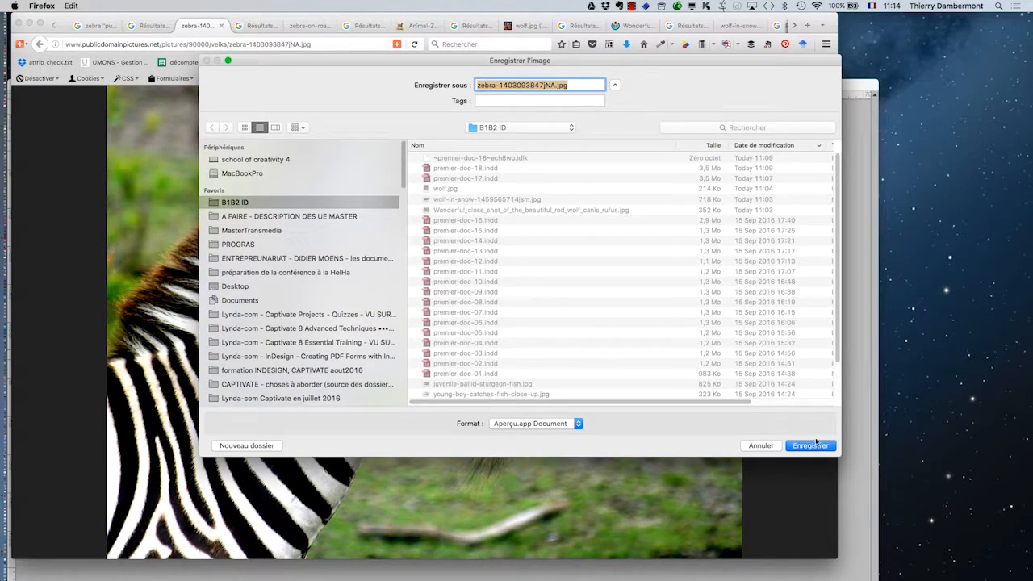
{"action": "left_click", "coordinate": [810, 447]}
- Save the roadside zebra photo as zebra-on-road-with-veld.jpg in the B1B2 ID folder
{"action": "left_click", "coordinate": [310, 27]}
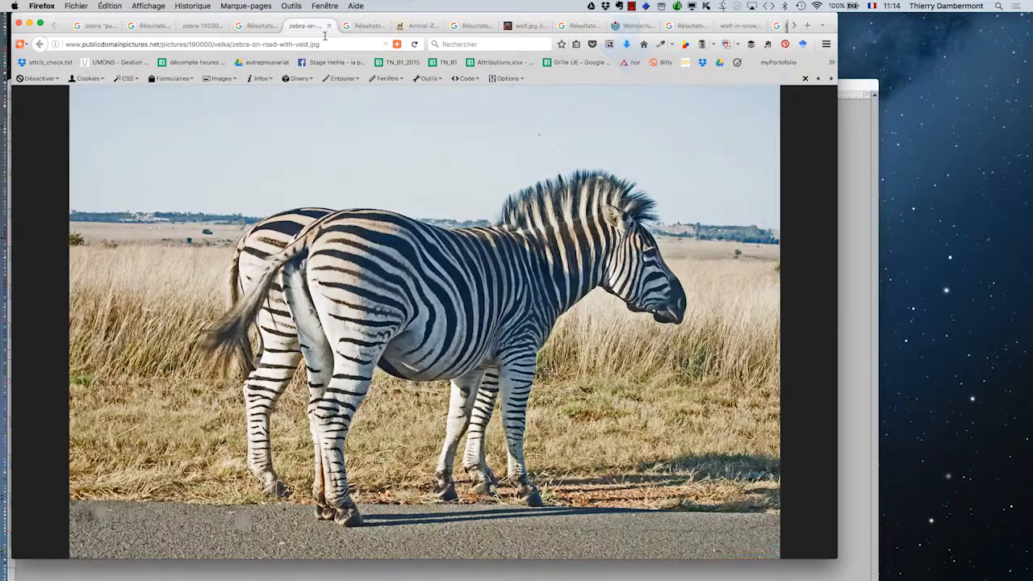
{"action": "right_click", "coordinate": [513, 268]}
{"action": "left_click", "coordinate": [560, 304]}
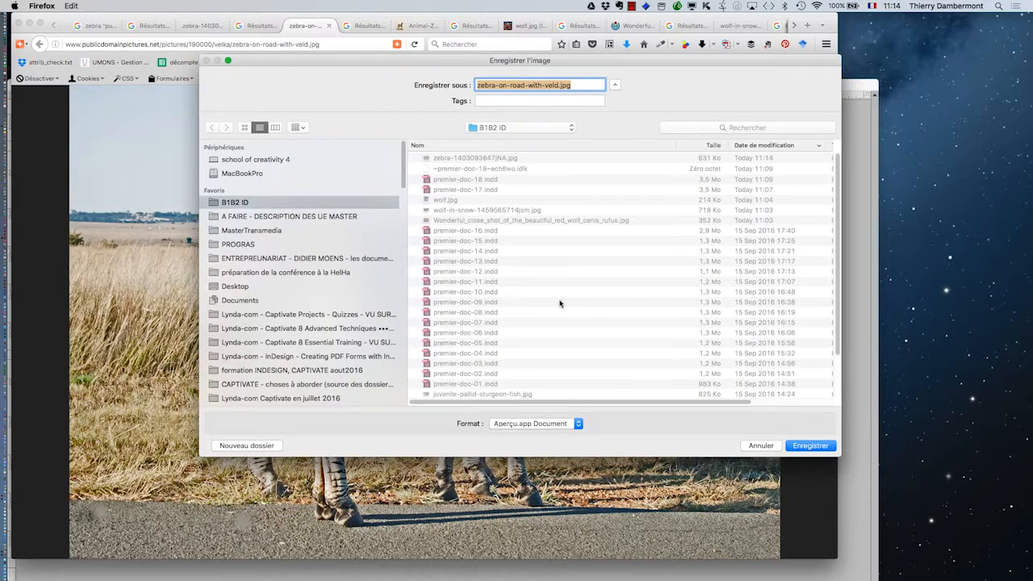
{"action": "left_click", "coordinate": [810, 446]}
- Save the vintage Italian zebra drawing to disk under its proposed file name
{"action": "left_click", "coordinate": [417, 25]}
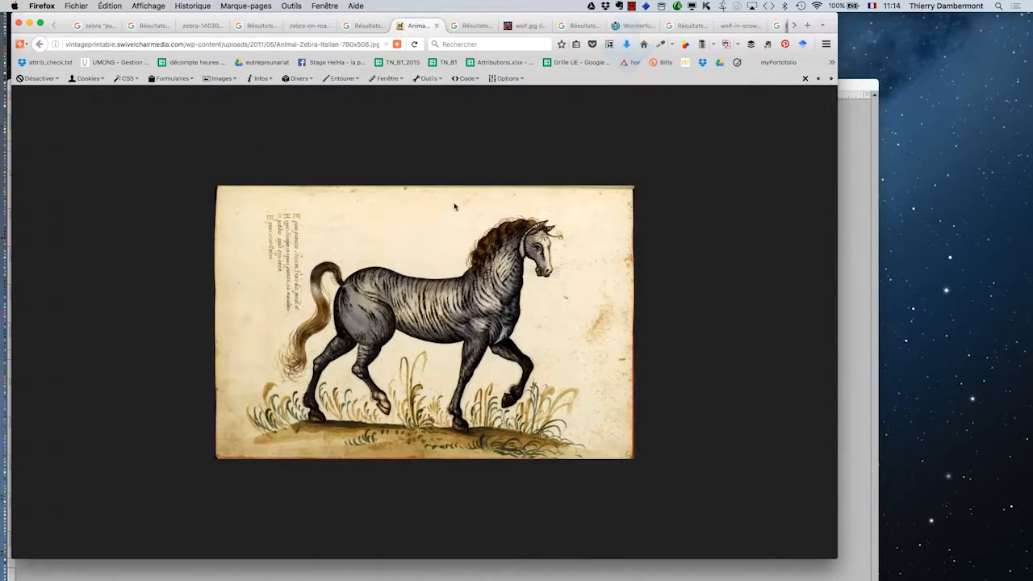
{"action": "right_click", "coordinate": [470, 259]}
{"action": "left_click", "coordinate": [520, 288]}
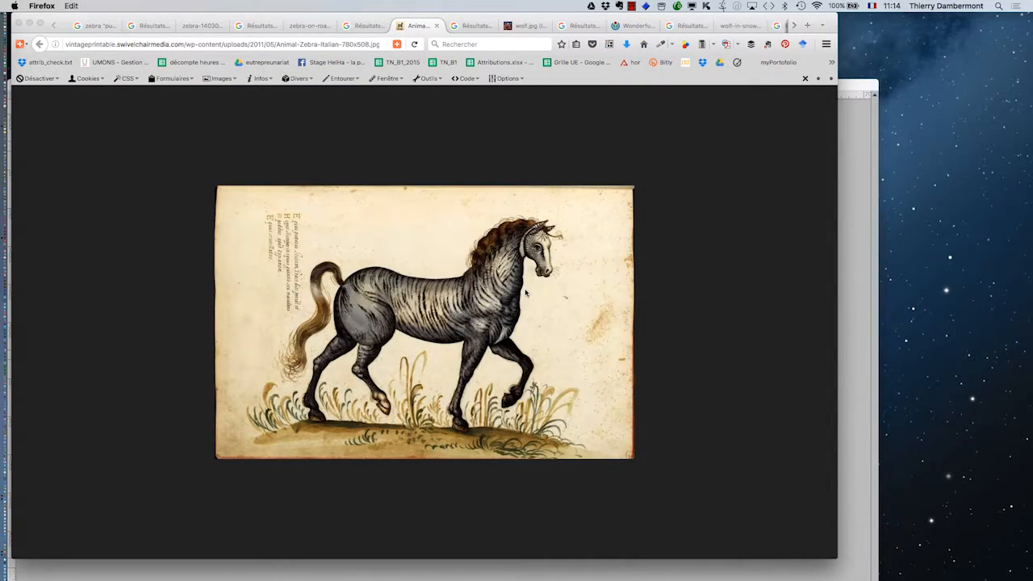
{"action": "left_click", "coordinate": [811, 446]}
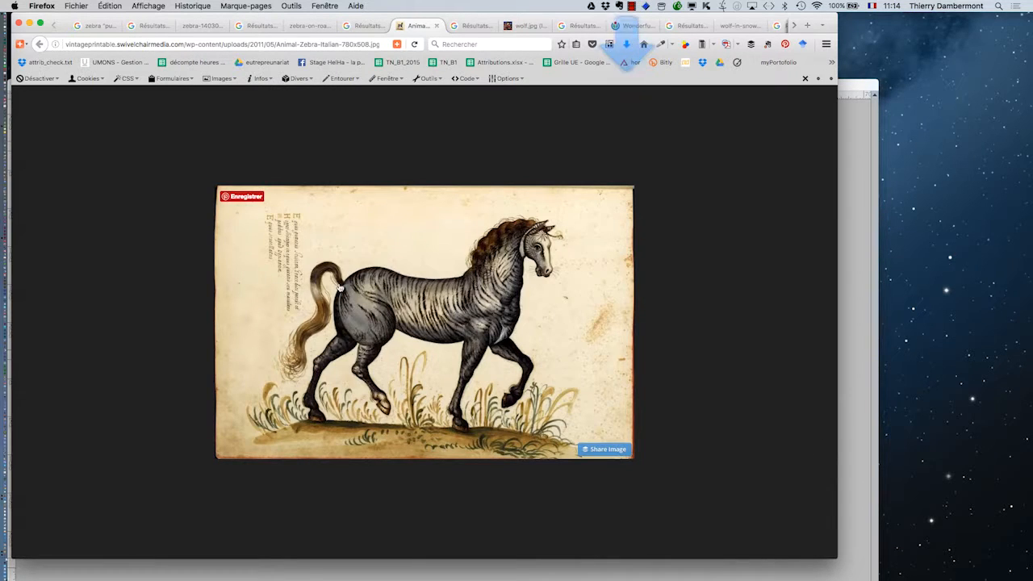
- Switch to InDesign, bring the Tools panel beside the pages and set the document to Normal view mode
{"action": "key", "text": "super+Tab"}
{"action": "key", "text": "Tab"}
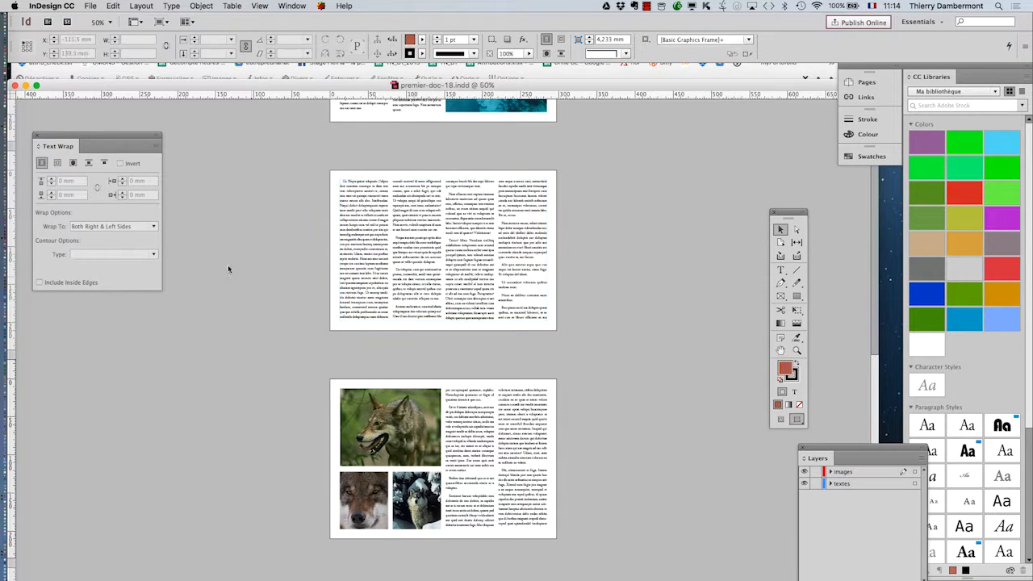
{"action": "left_click_drag", "start_coordinate": [791, 214], "coordinate": [258, 126]}
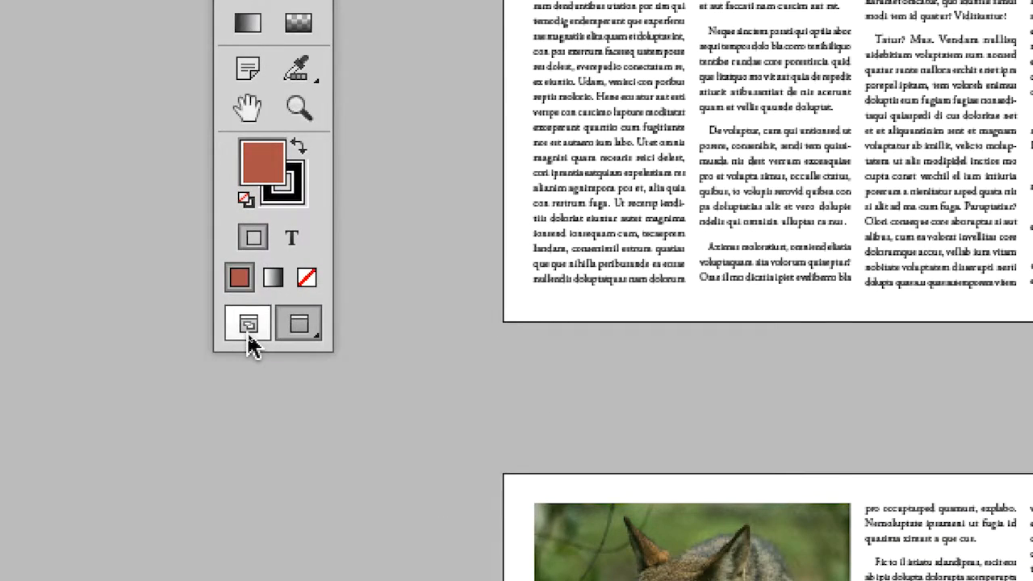
{"action": "left_click", "coordinate": [248, 334]}
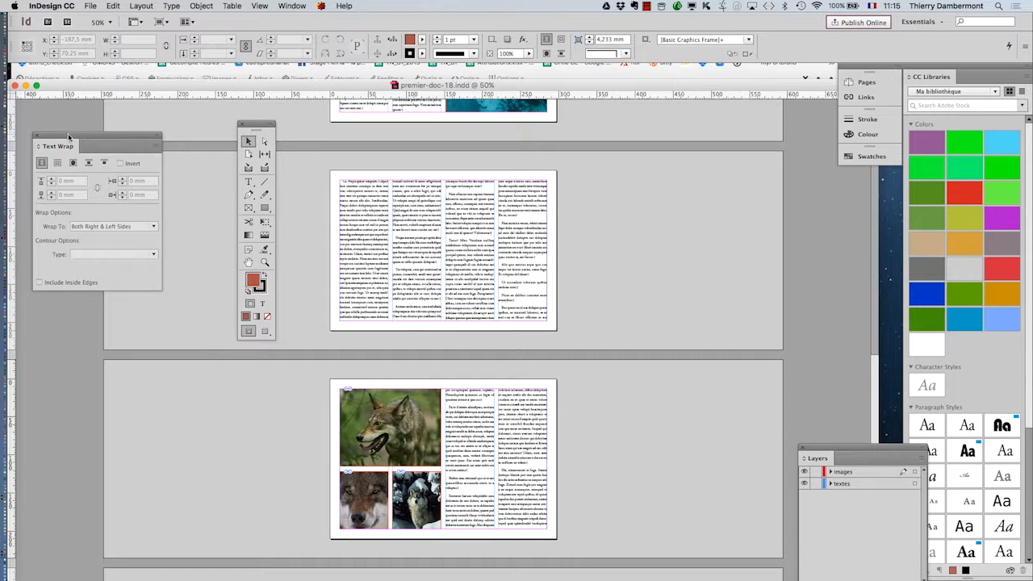
- Clear the workspace by moving the Text Wrap and Tools panels to opposite sides of the pages and hiding all other applications
{"action": "left_click_drag", "start_coordinate": [68, 137], "coordinate": [759, 226]}
{"action": "left_click_drag", "start_coordinate": [260, 119], "coordinate": [98, 121]}
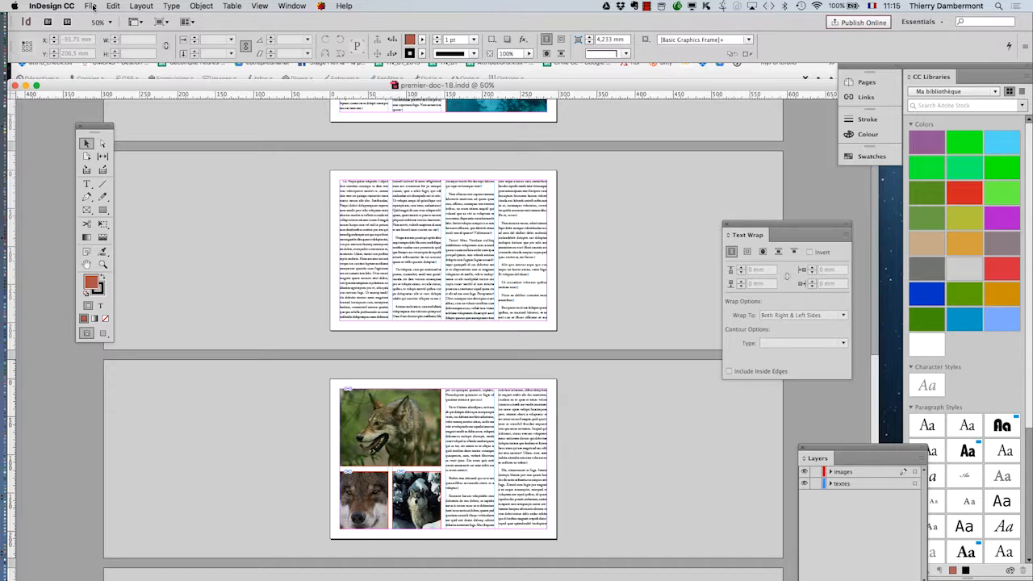
{"action": "key", "text": "alt+super+h"}
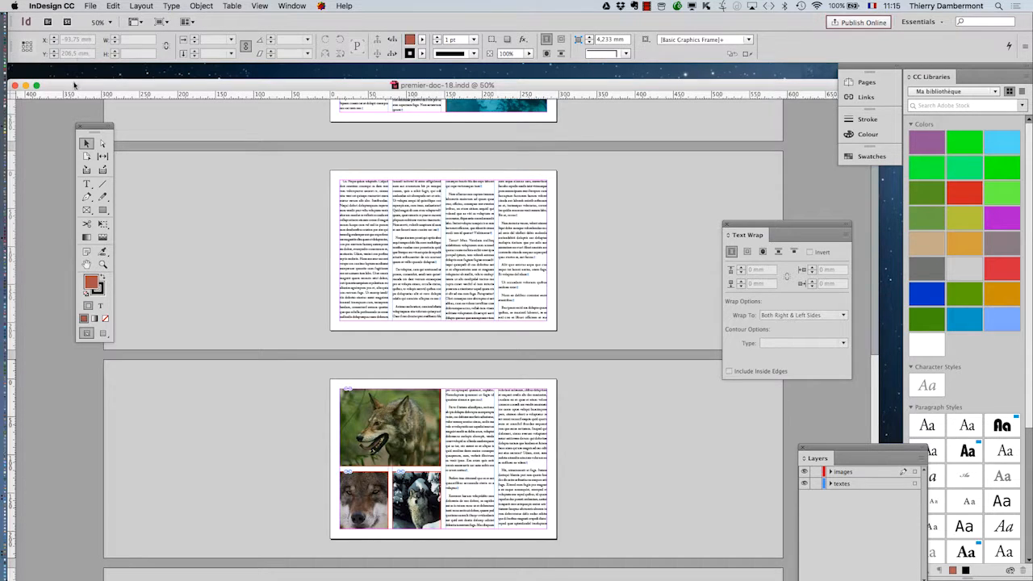
{"action": "left_click_drag", "start_coordinate": [73, 84], "coordinate": [75, 71]}
- Set the pasteboard's vertical margins to 200 mm in the Guides & Pasteboard preferences
{"action": "left_click", "coordinate": [51, 5]}
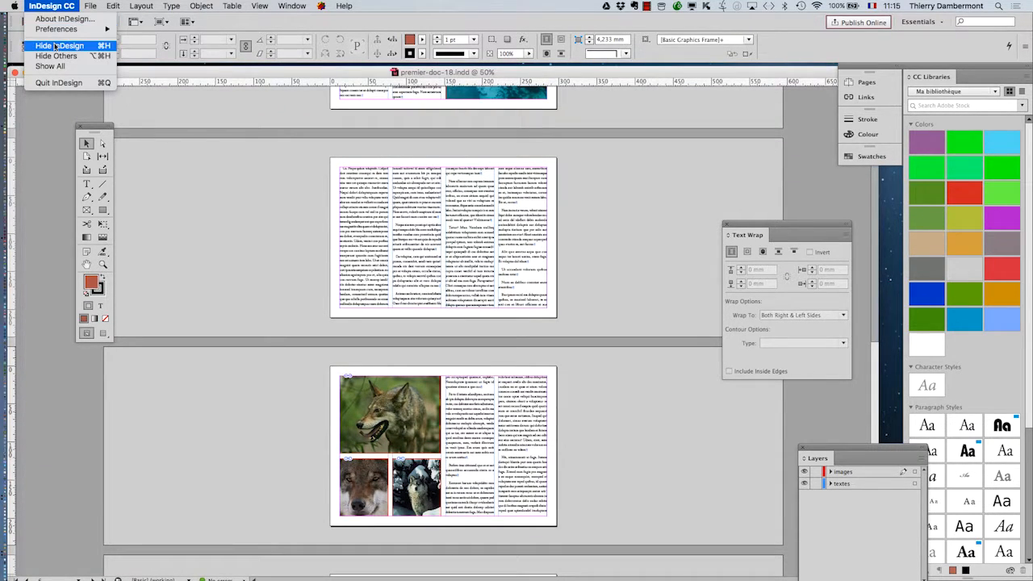
{"action": "mouse_move", "coordinate": [58, 32]}
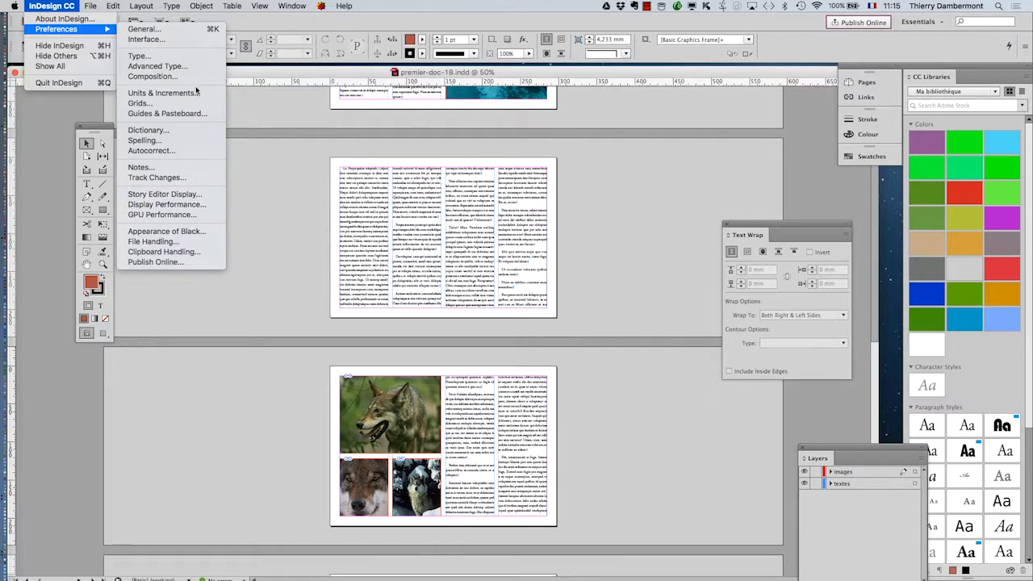
{"action": "key", "text": "alt"}
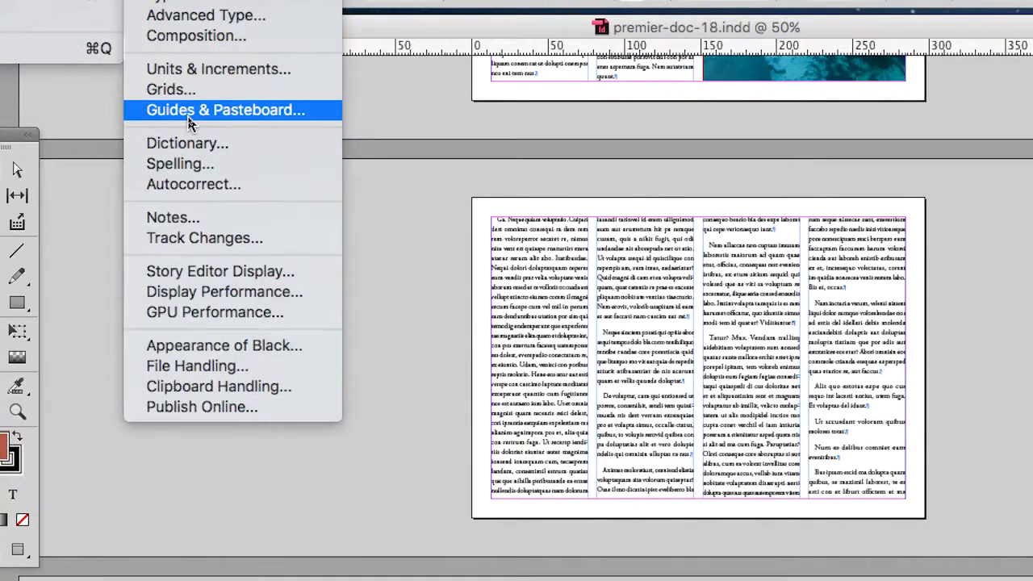
{"action": "left_click", "coordinate": [190, 123]}
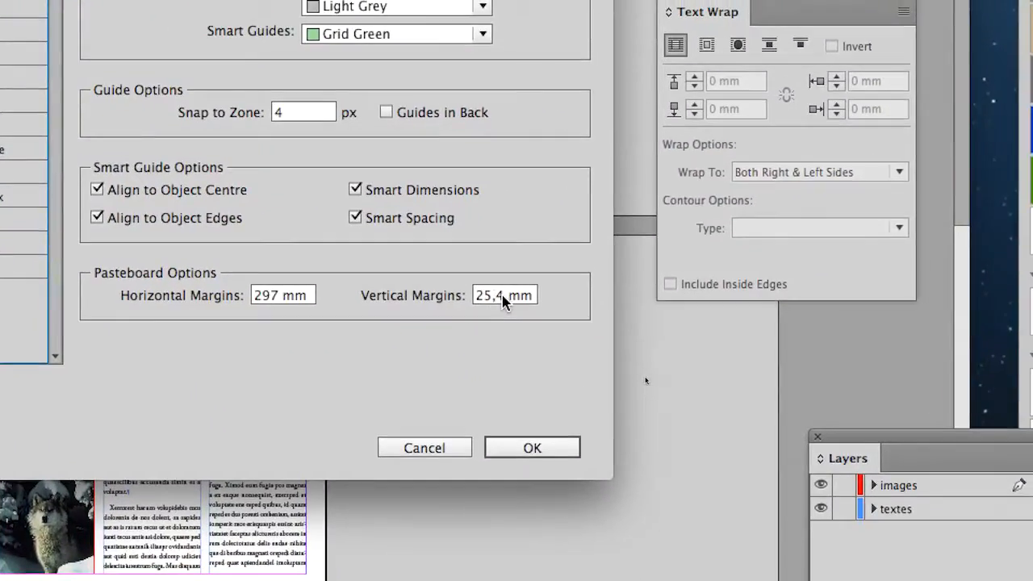
{"action": "left_click_drag", "start_coordinate": [503, 297], "coordinate": [468, 300]}
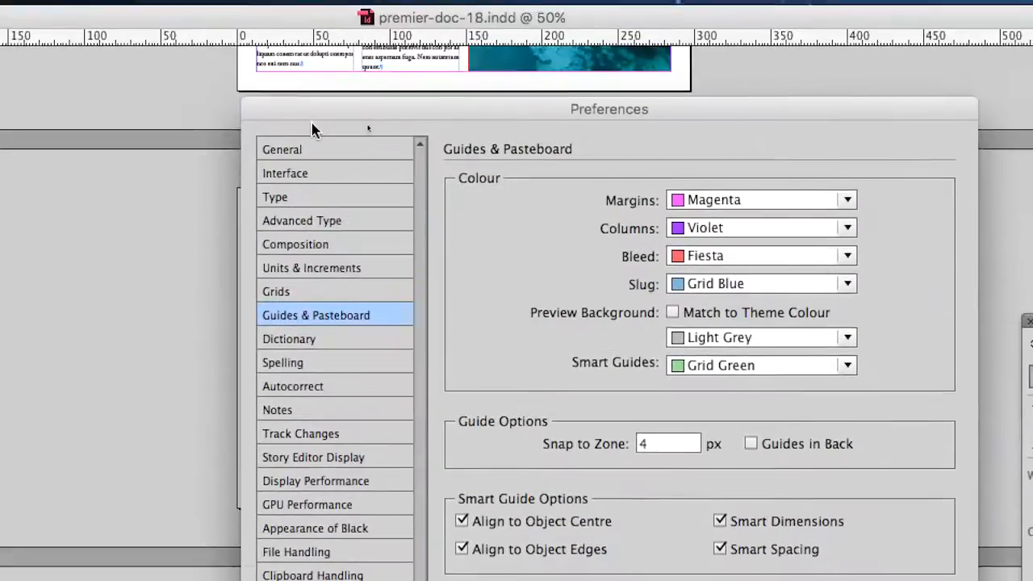
{"action": "left_click_drag", "start_coordinate": [322, 108], "coordinate": [589, 144]}
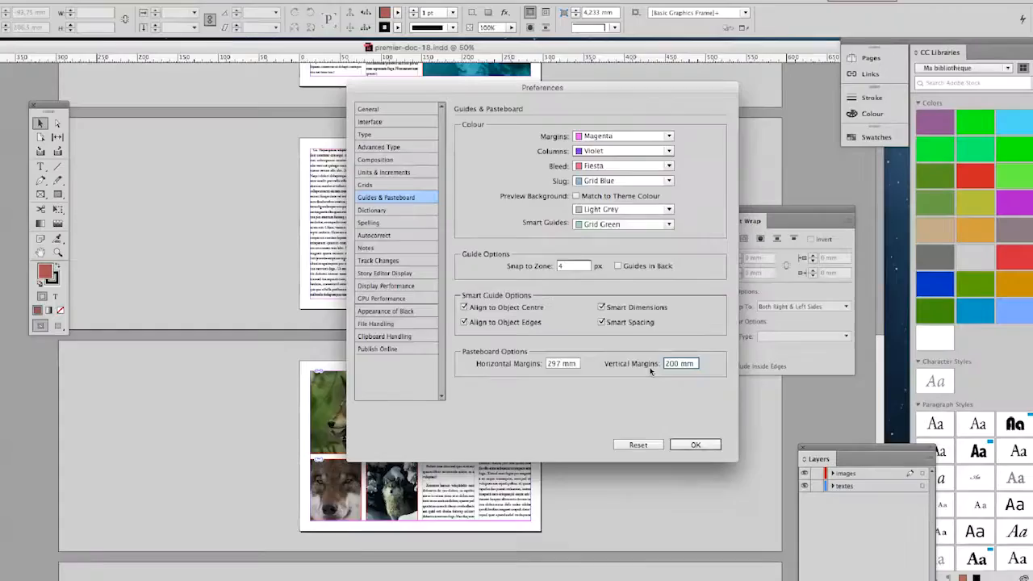
{"action": "key", "text": "Return"}
- Move the Text Wrap and Tools panels outward so they no longer cover the pasteboard around the fish page
{"action": "key", "text": "super+minus"}
{"action": "key", "text": "super+minus"}
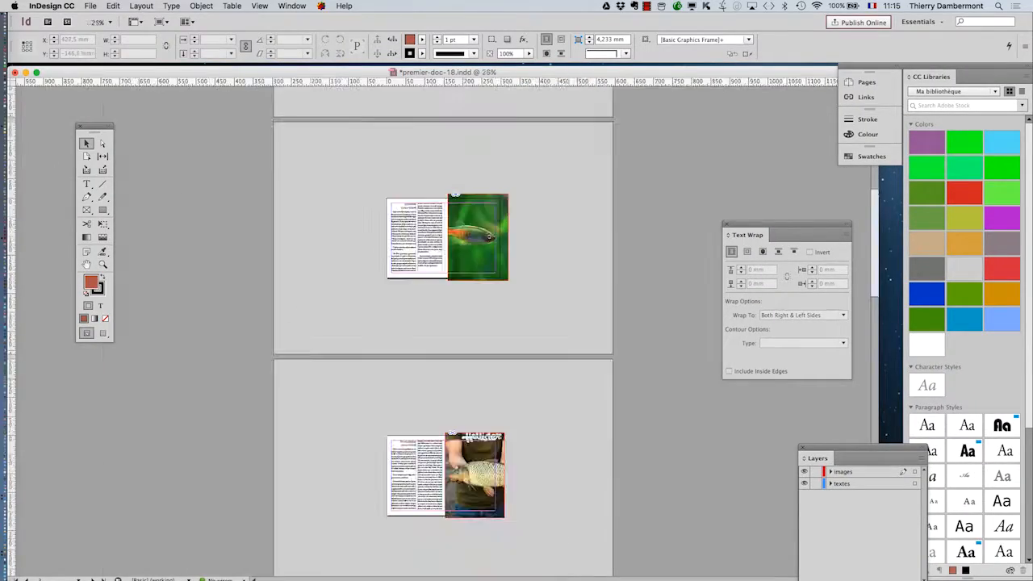
{"action": "key", "text": "super+equal"}
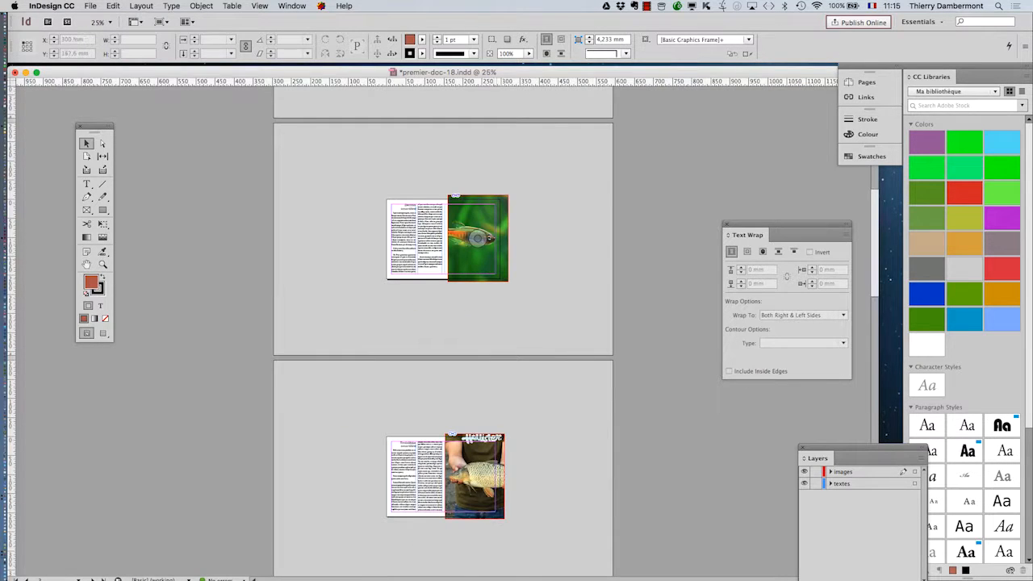
{"action": "key", "text": "super+equal"}
{"action": "scroll", "coordinate": [469, 286], "scroll_direction": "up", "scroll_amount": 5}
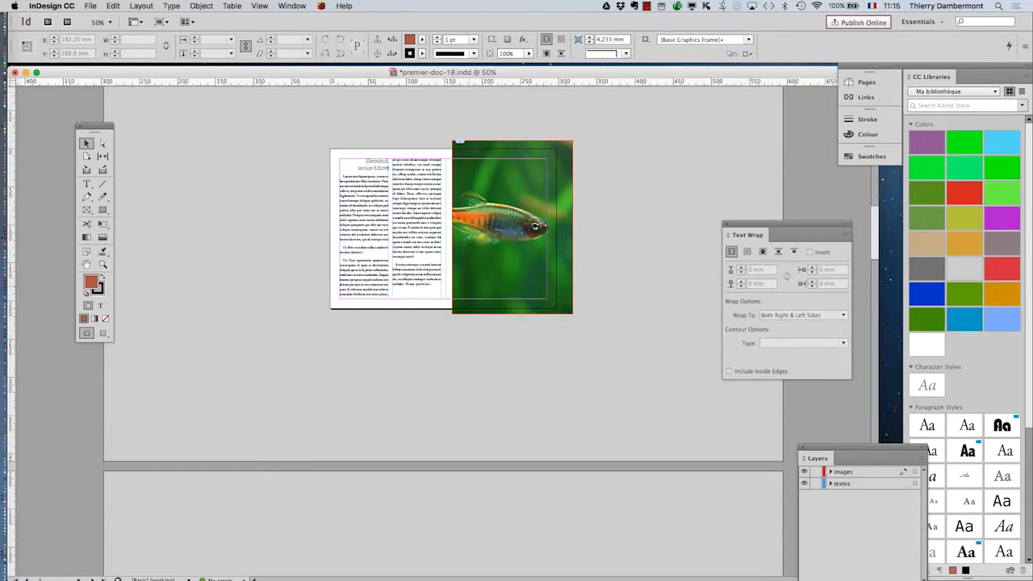
{"action": "scroll", "coordinate": [513, 284], "scroll_direction": "up", "scroll_amount": 3}
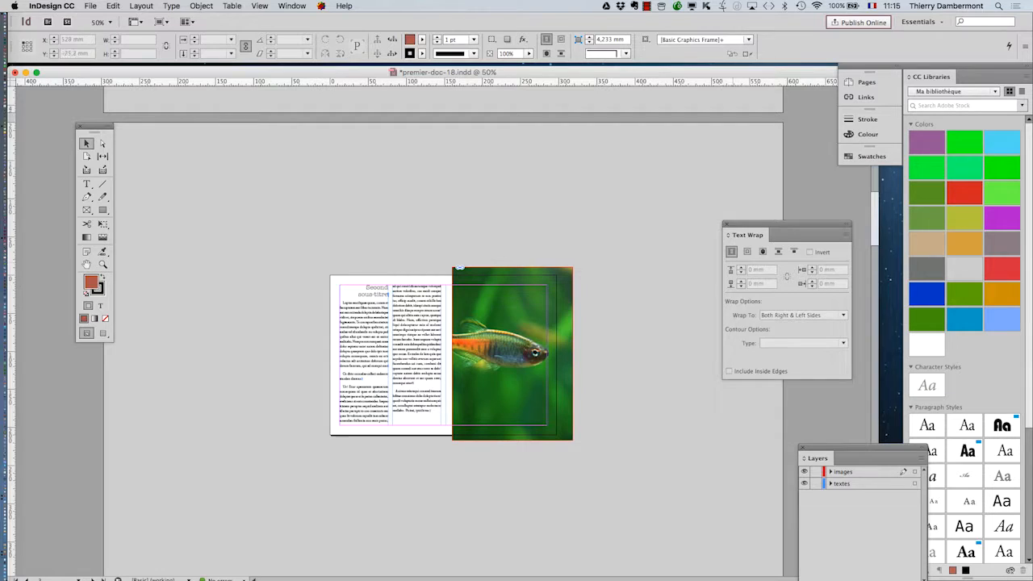
{"action": "left_click_drag", "start_coordinate": [751, 235], "coordinate": [856, 237]}
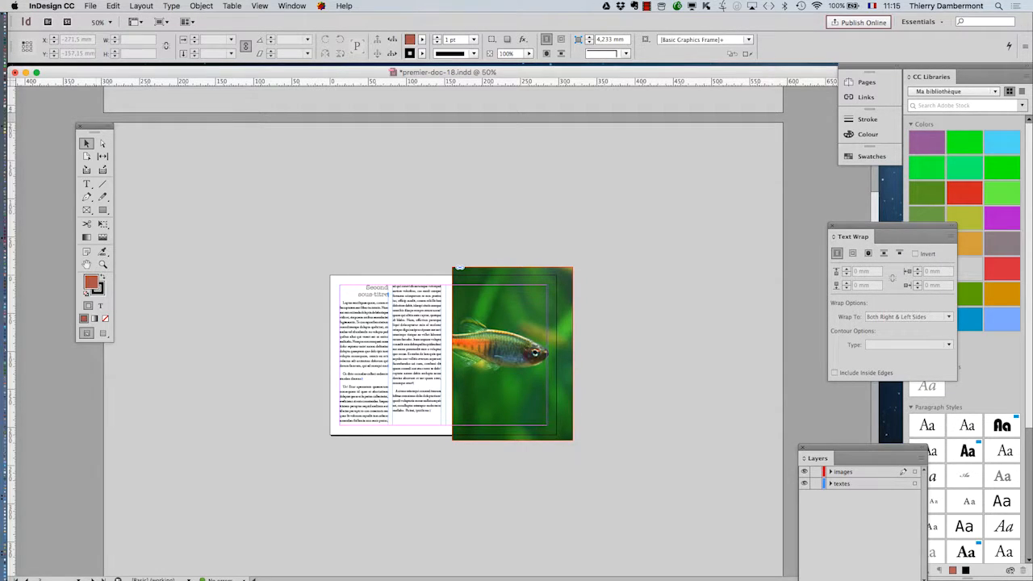
{"action": "left_click_drag", "start_coordinate": [94, 126], "coordinate": [41, 104]}
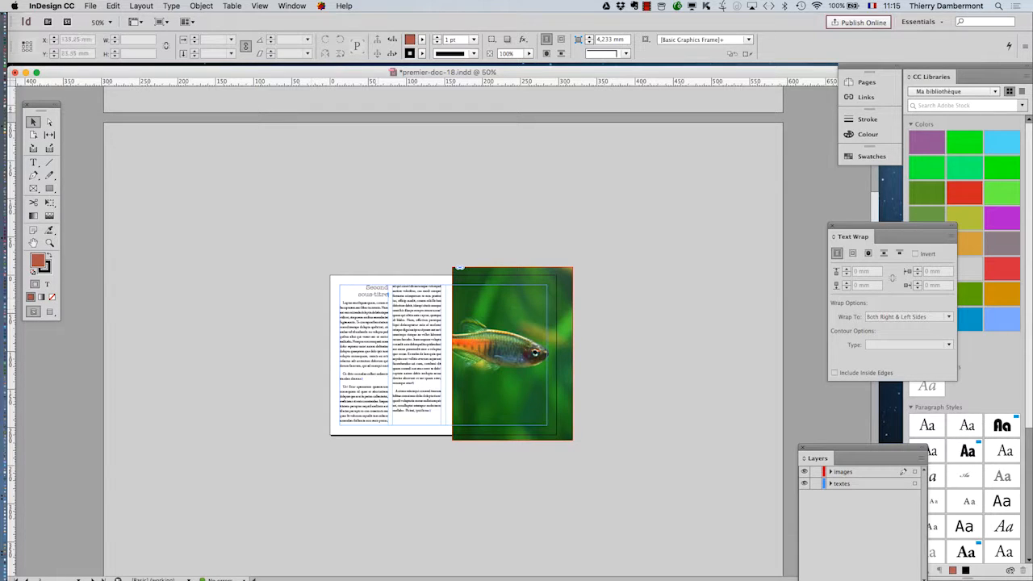
- Go to the page with four full columns of text and start placing image files
{"action": "scroll", "coordinate": [459, 267], "scroll_direction": "down", "scroll_amount": 15}
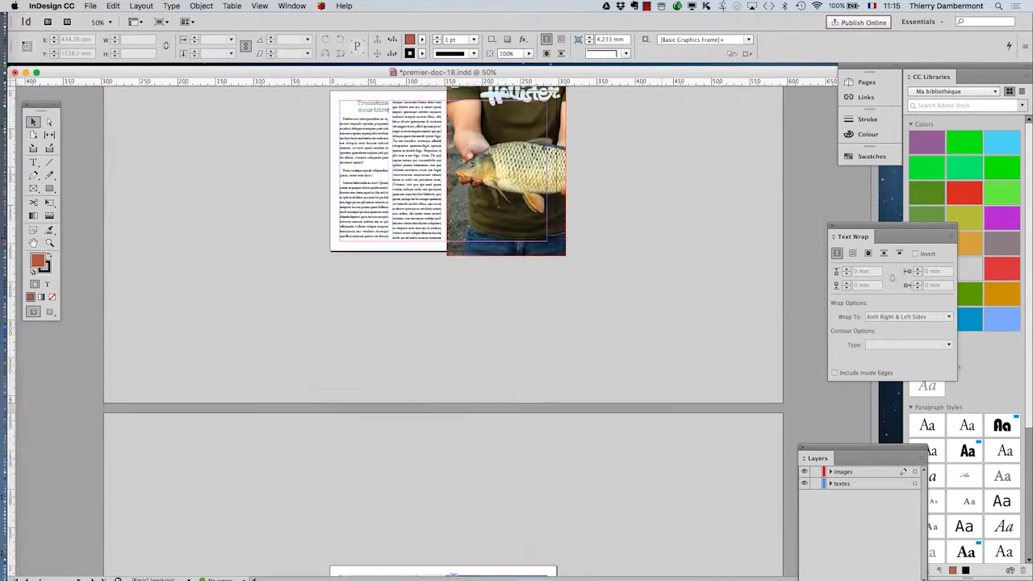
{"action": "scroll", "coordinate": [443, 323], "scroll_direction": "up", "scroll_amount": 5}
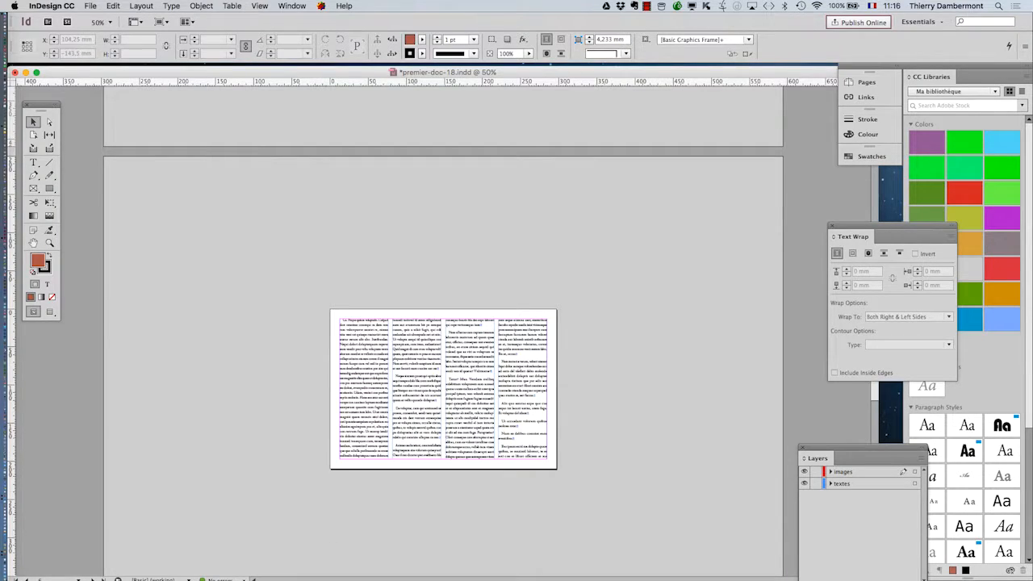
{"action": "left_click", "coordinate": [90, 6]}
{"action": "left_click", "coordinate": [122, 144]}
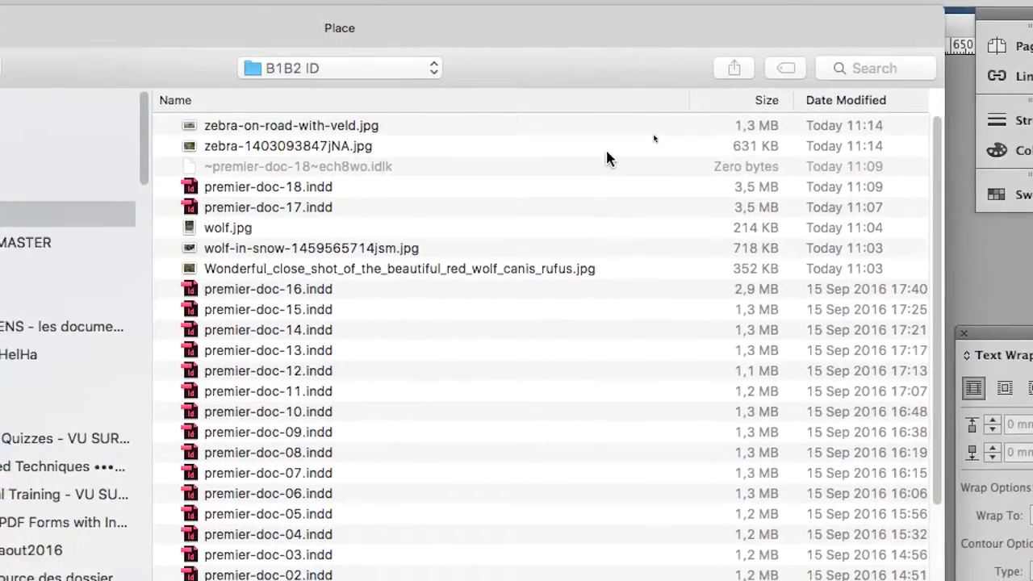
- Look through the B1B2 ID folder for the zebra images, sorting by modification date and viewing the files as thumbnails
{"action": "scroll", "coordinate": [605, 161], "scroll_direction": "down", "scroll_amount": 5}
{"action": "scroll", "coordinate": [605, 169], "scroll_direction": "up", "scroll_amount": 3}
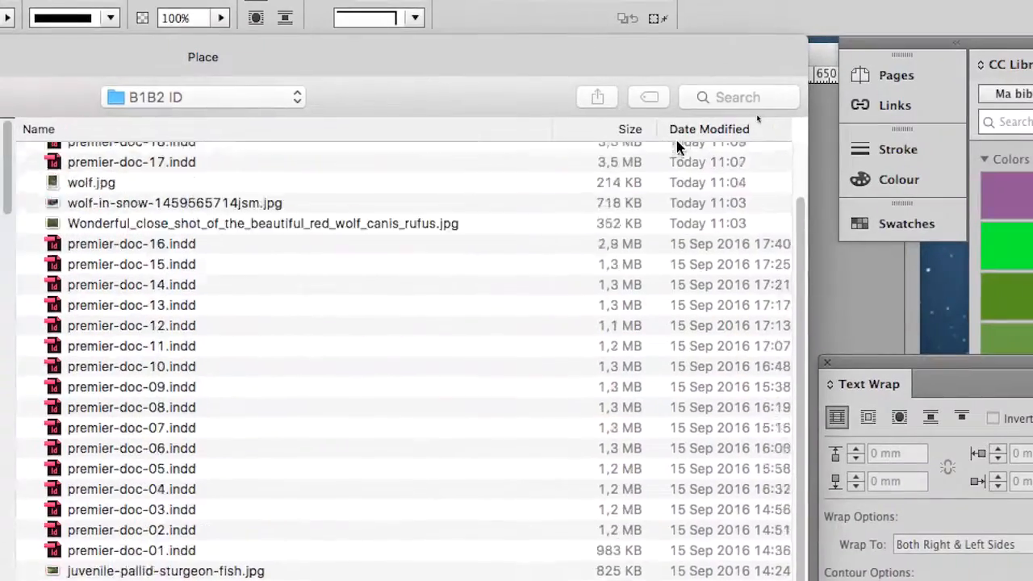
{"action": "scroll", "coordinate": [695, 139], "scroll_direction": "up", "scroll_amount": 2}
{"action": "left_click", "coordinate": [711, 129]}
{"action": "left_click", "coordinate": [710, 129]}
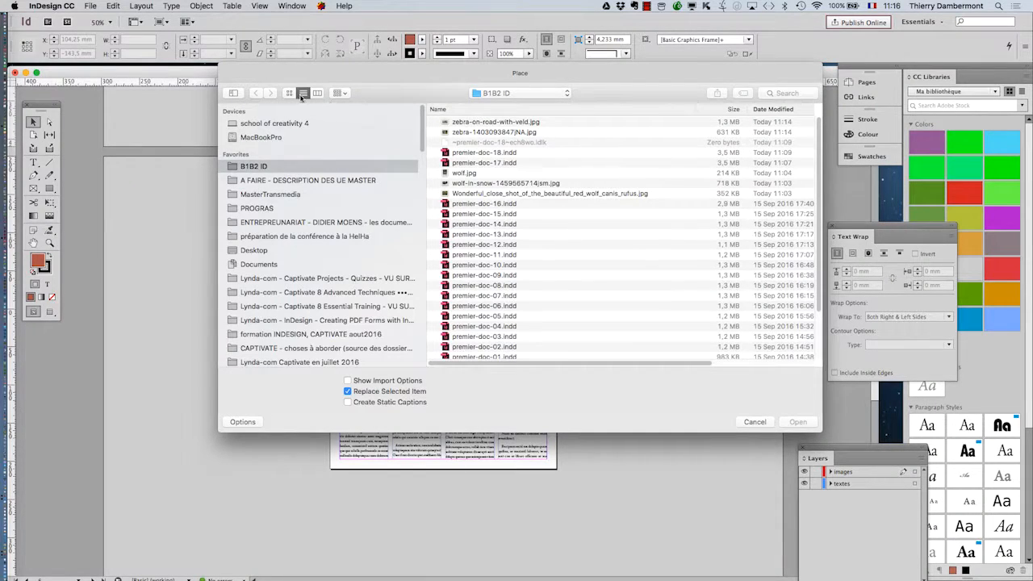
{"action": "left_click", "coordinate": [290, 93]}
{"action": "scroll", "coordinate": [638, 251], "scroll_direction": "down", "scroll_amount": 3}
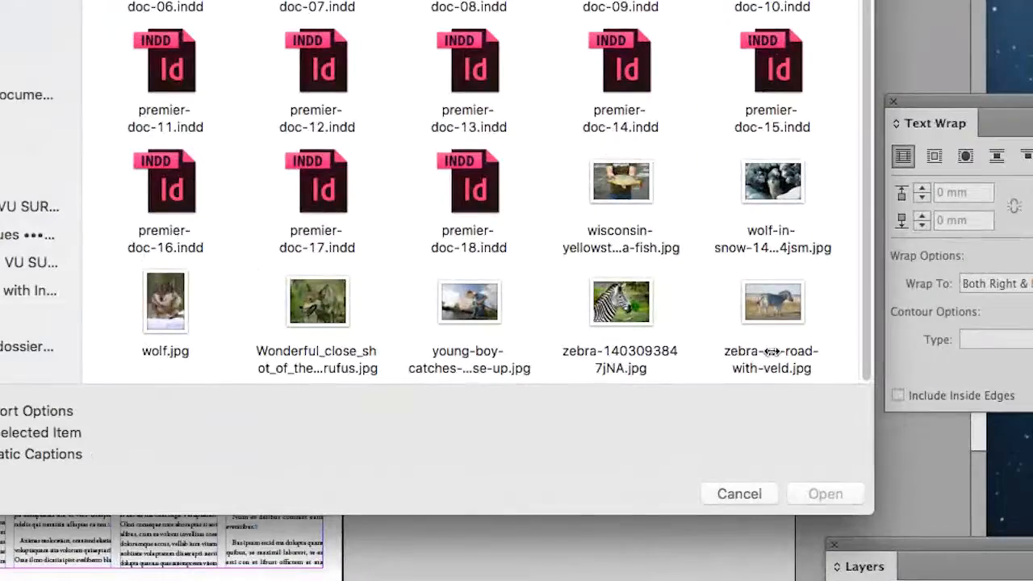
- Switch to Firefox, save Animal-Zebra-Italian-780x508.jpg into the B1B2 ID folder and return to InDesign
{"action": "key", "text": "super+Tab"}
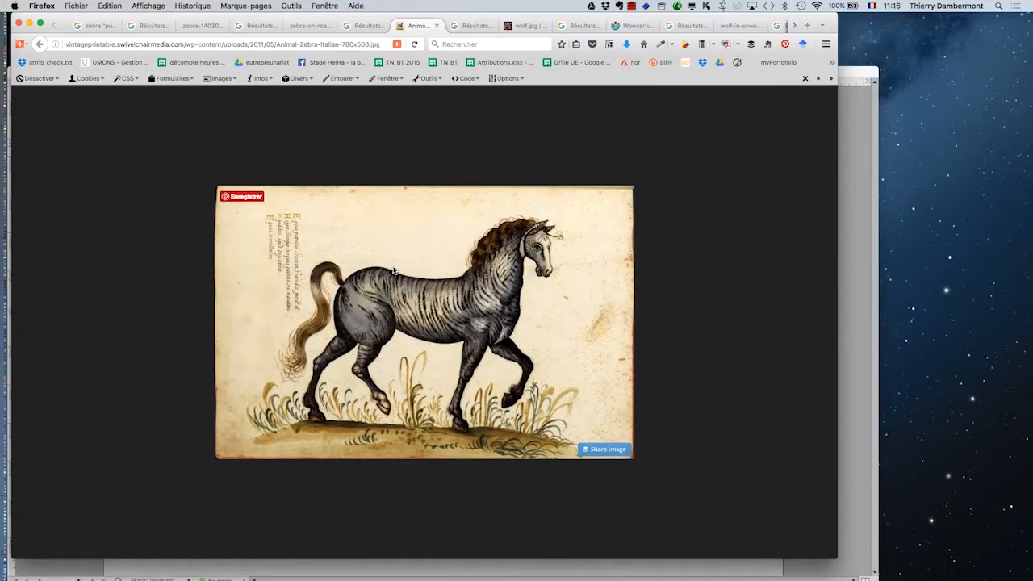
{"action": "right_click", "coordinate": [394, 271]}
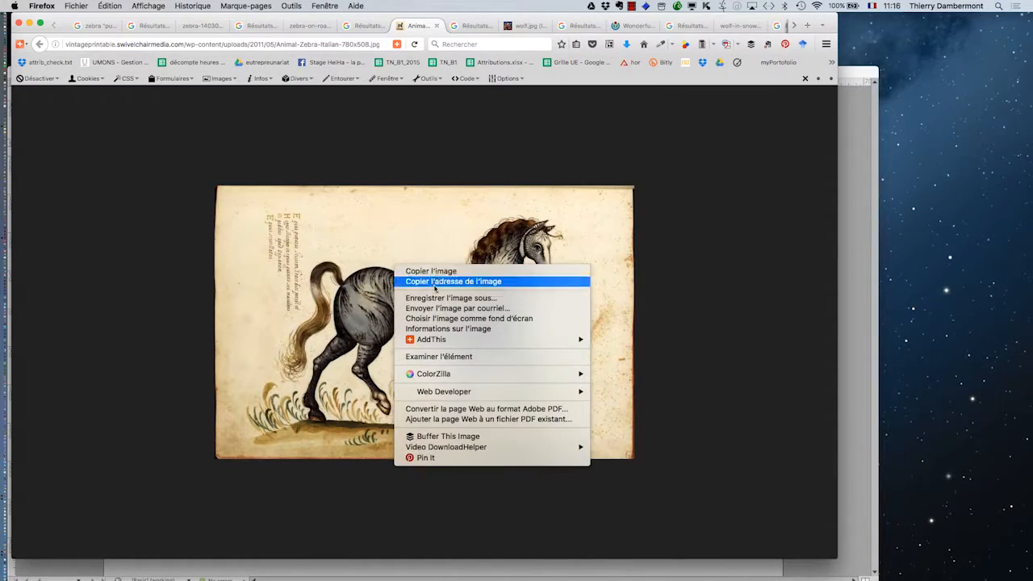
{"action": "left_click", "coordinate": [439, 299]}
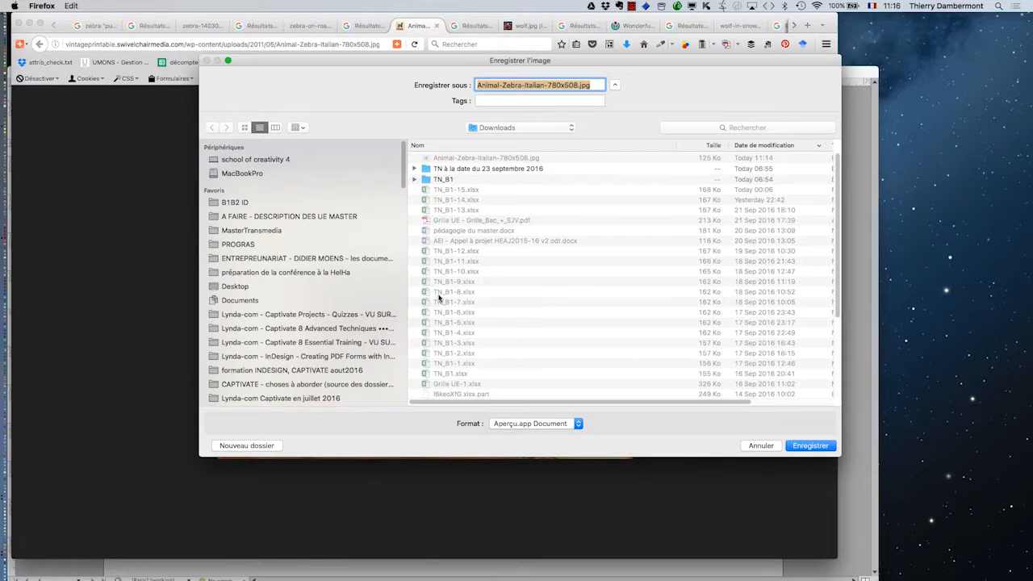
{"action": "left_click", "coordinate": [242, 203]}
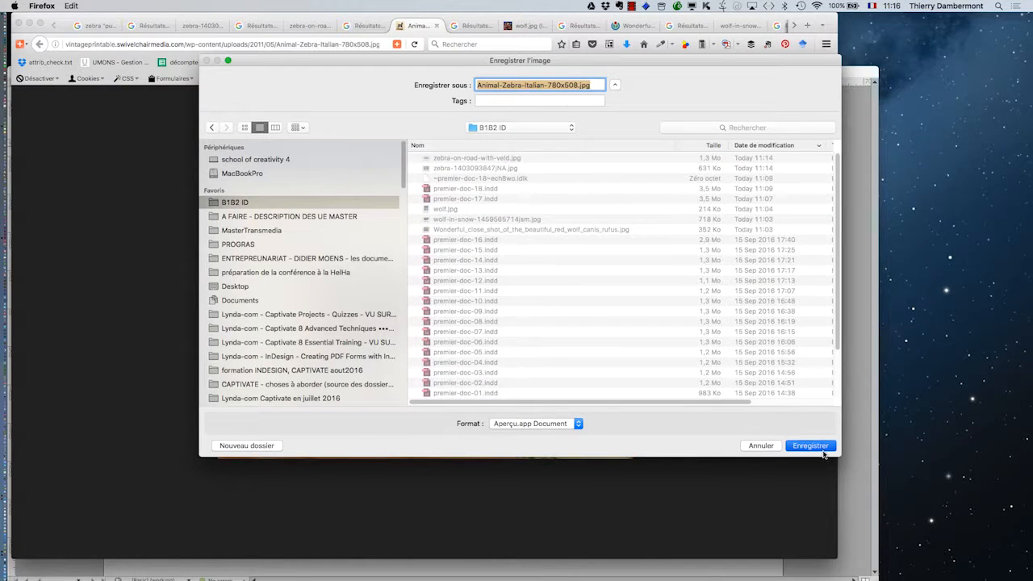
{"action": "left_click", "coordinate": [823, 452]}
{"action": "key", "text": "super+Tab"}
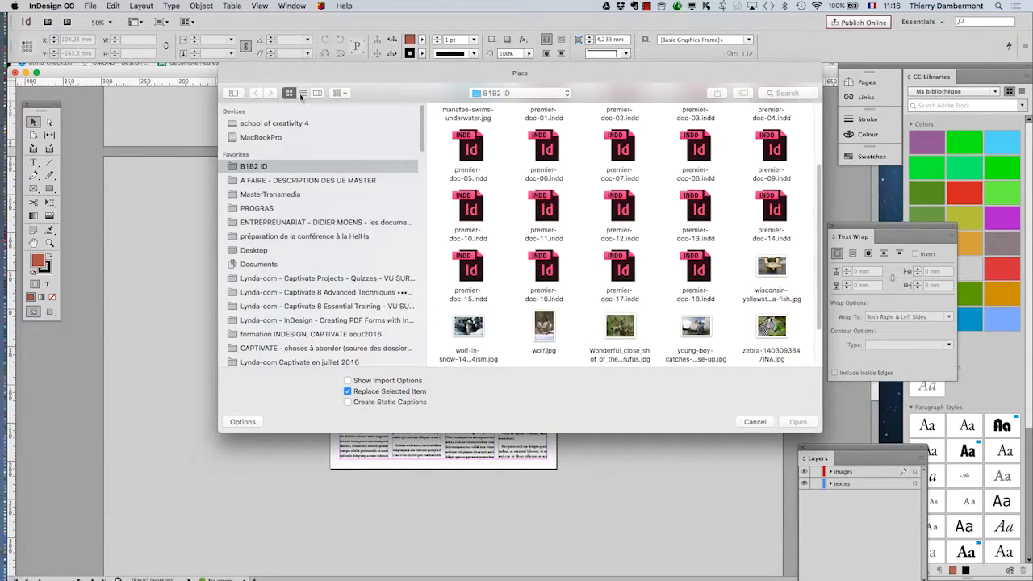
{"action": "left_click", "coordinate": [303, 93]}
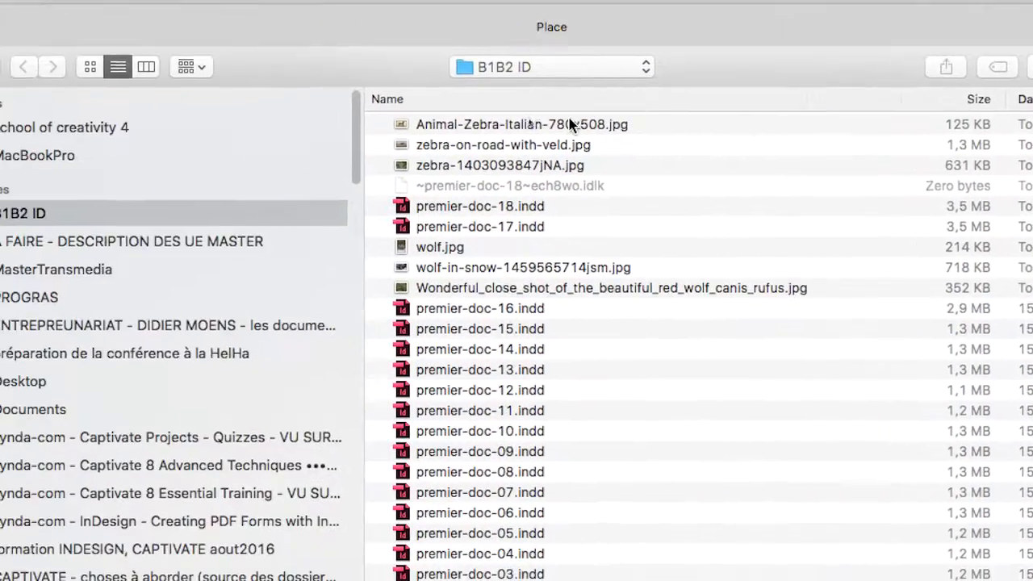
{"action": "left_click", "coordinate": [250, 137]}
{"action": "left_click", "coordinate": [254, 158], "text": "shift"}
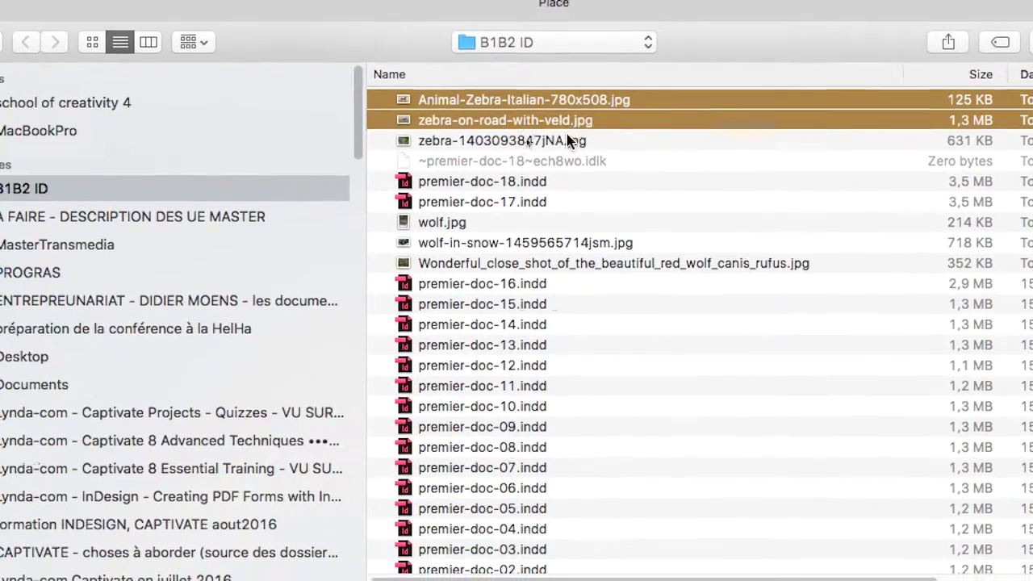
{"action": "left_click", "coordinate": [567, 141], "text": "shift"}
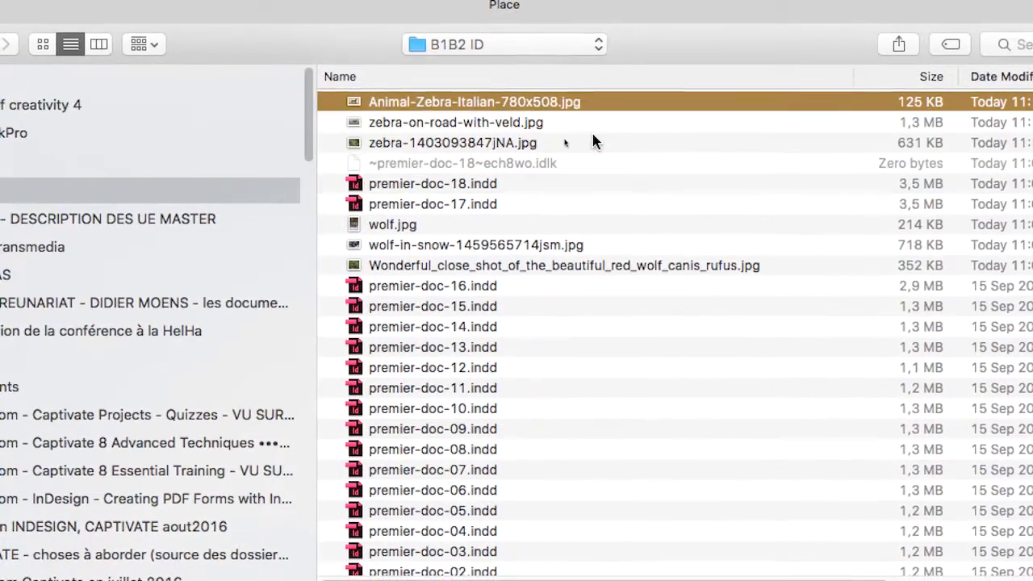
{"action": "left_click", "coordinate": [594, 142], "text": "shift"}
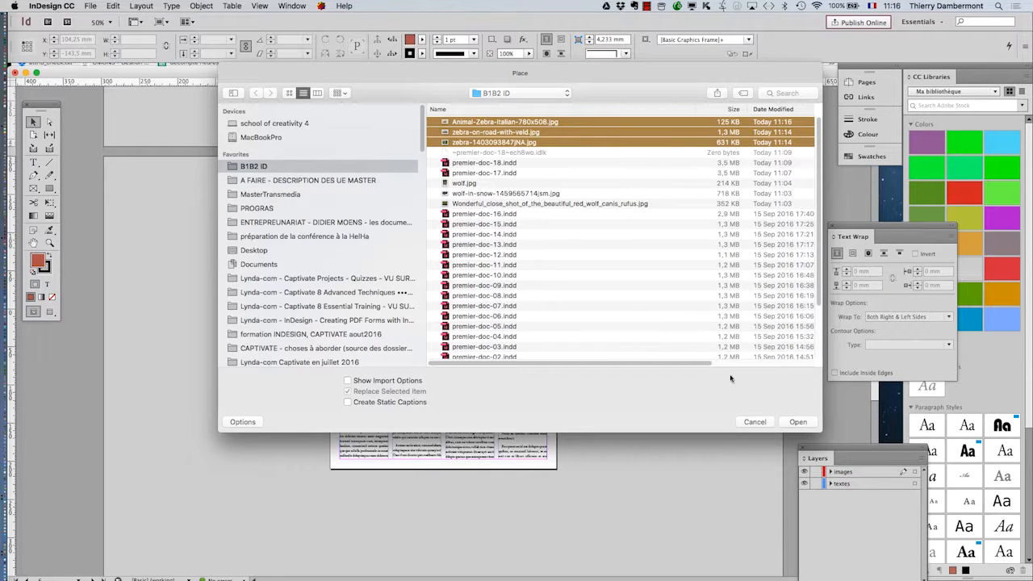
{"action": "left_click", "coordinate": [797, 423]}
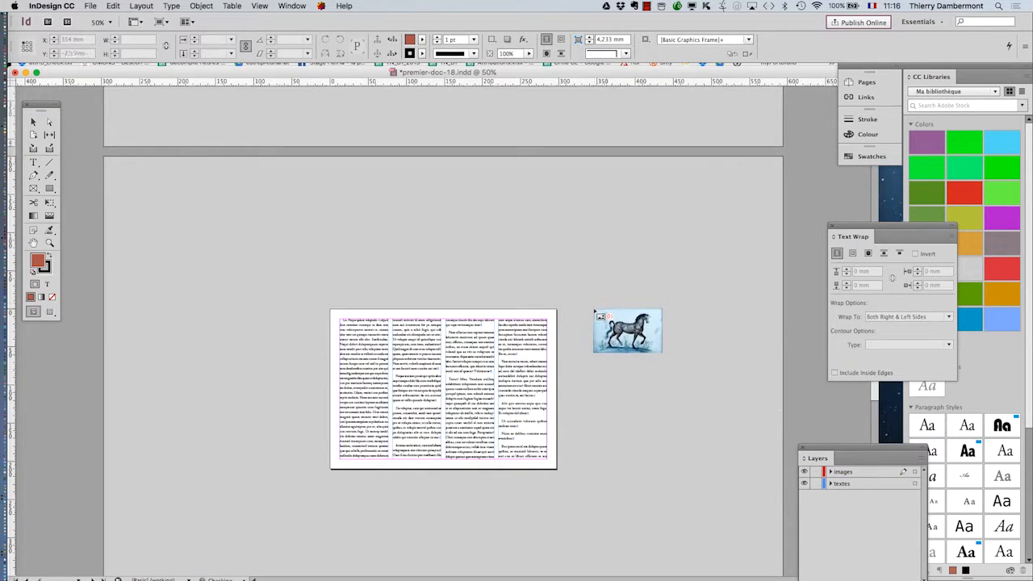
- Place the three zebra images on the pasteboard beside the text page in a 2-by-2 grid about 246 mm wide and 46 mm high overall
{"action": "left_click", "coordinate": [594, 311]}
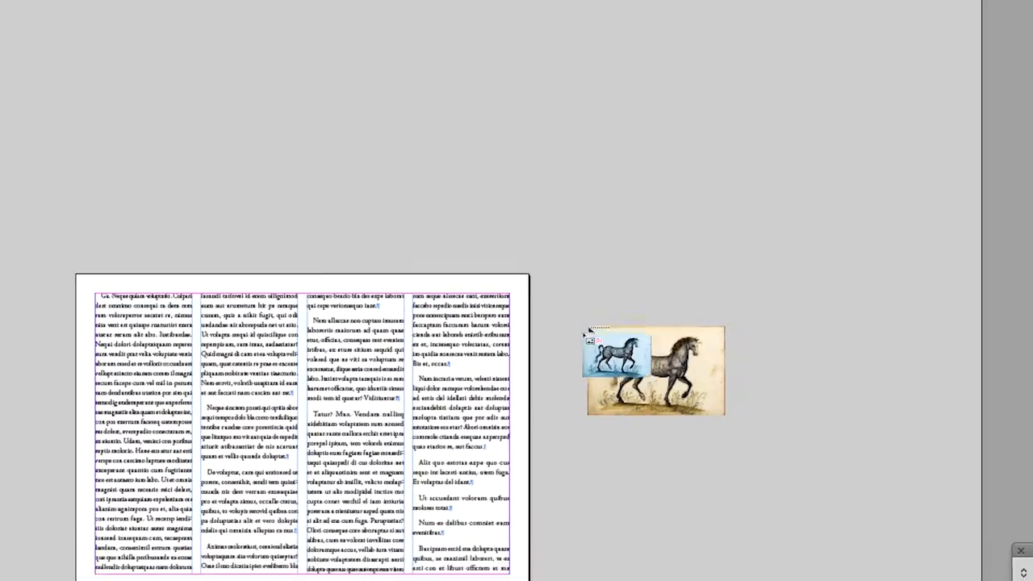
{"action": "left_click_drag", "start_coordinate": [589, 318], "coordinate": [865, 367]}
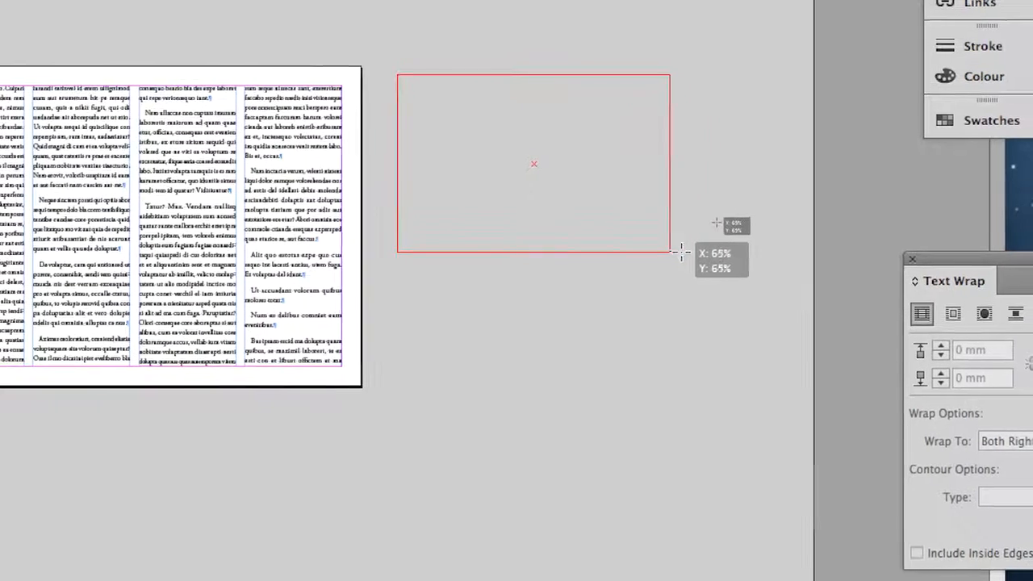
{"action": "left_click_drag", "start_coordinate": [681, 253], "coordinate": [684, 253]}
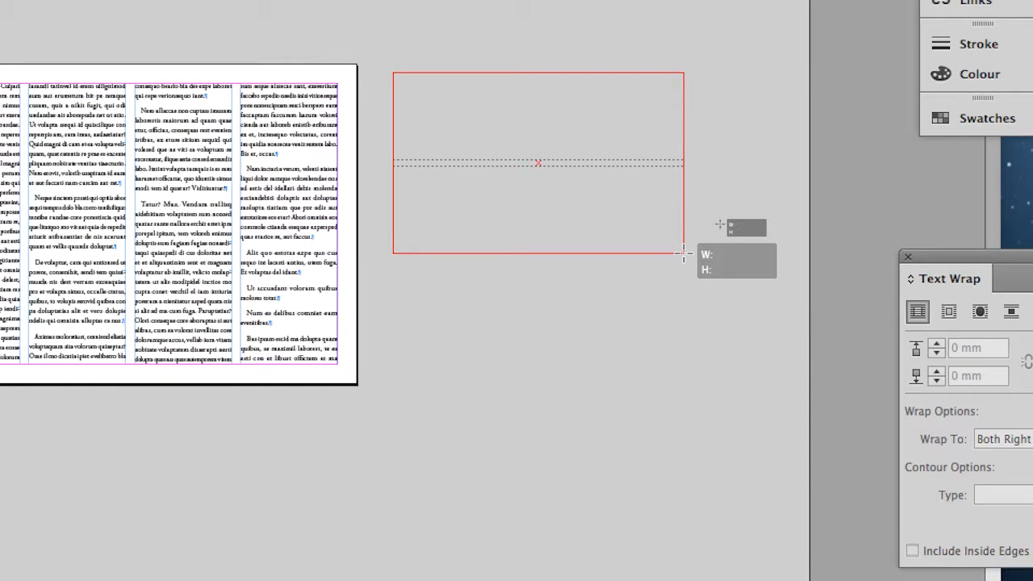
{"action": "left_click_drag", "start_coordinate": [683, 254], "coordinate": [683, 254]}
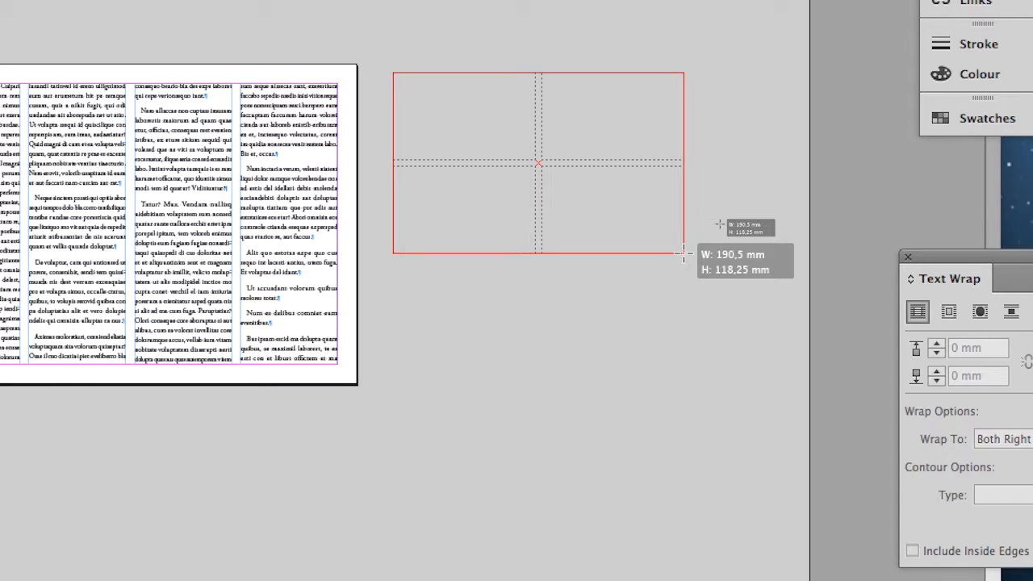
{"action": "left_click_drag", "start_coordinate": [682, 254], "coordinate": [693, 203]}
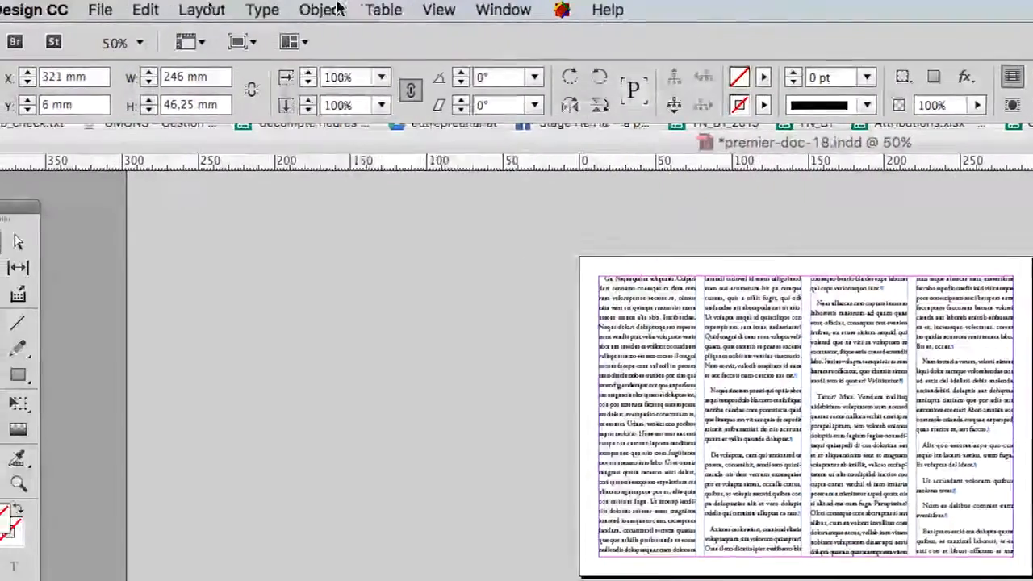
- Apply Fill Frame Proportionally to the three placed zebra images
{"action": "left_click", "coordinate": [321, 9]}
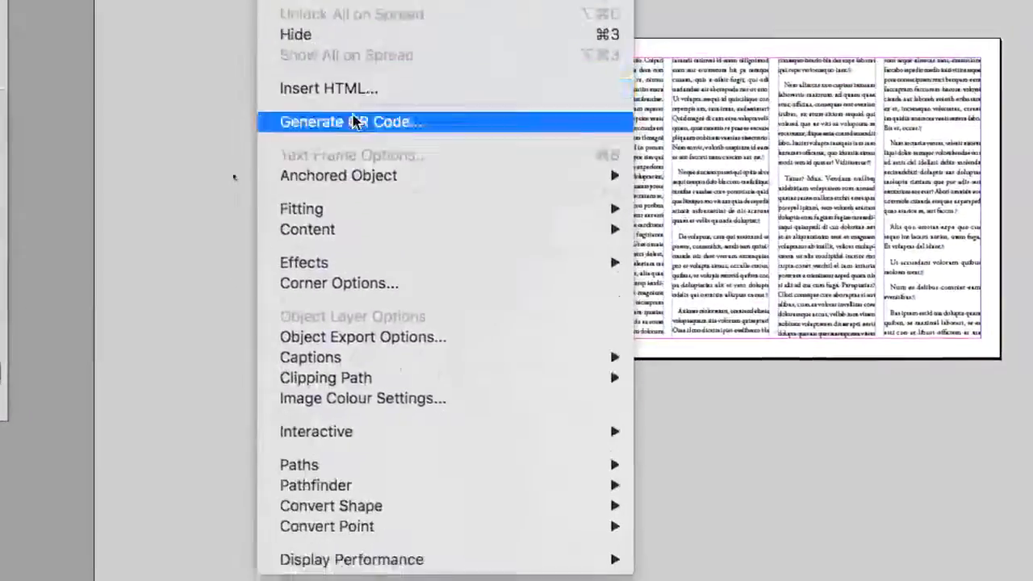
{"action": "mouse_move", "coordinate": [461, 498]}
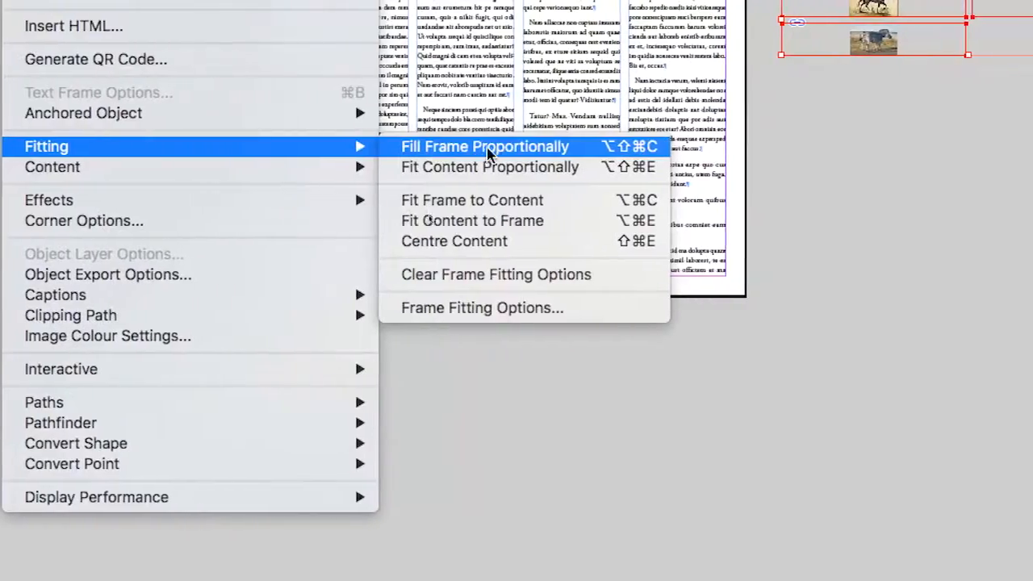
{"action": "left_click", "coordinate": [694, 150]}
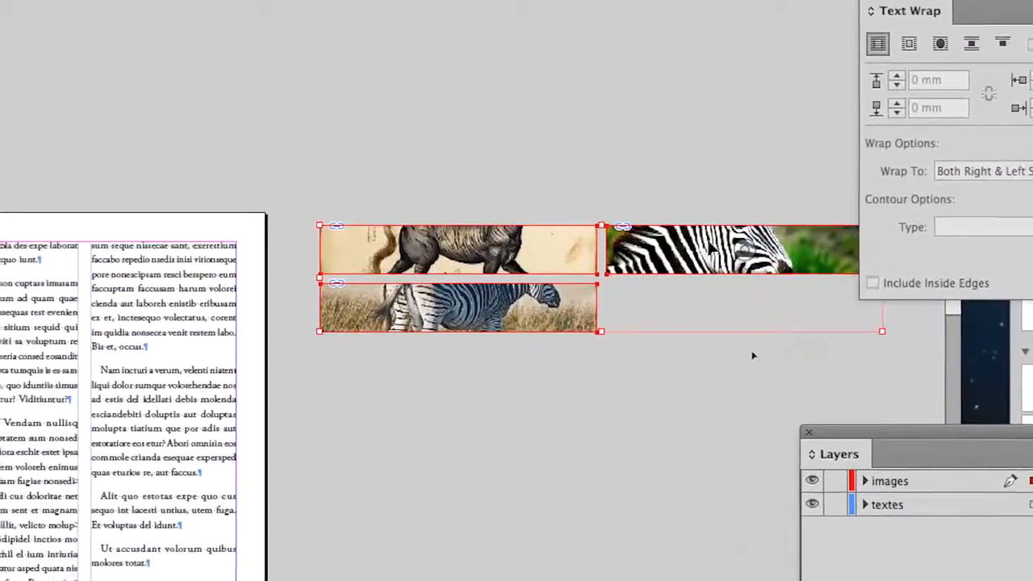
- Move the zebra images to the pasteboard above the page and spread the three frames apart
{"action": "left_click_drag", "start_coordinate": [649, 286], "coordinate": [299, 123]}
{"action": "left_click_drag", "start_coordinate": [587, 190], "coordinate": [587, 191]}
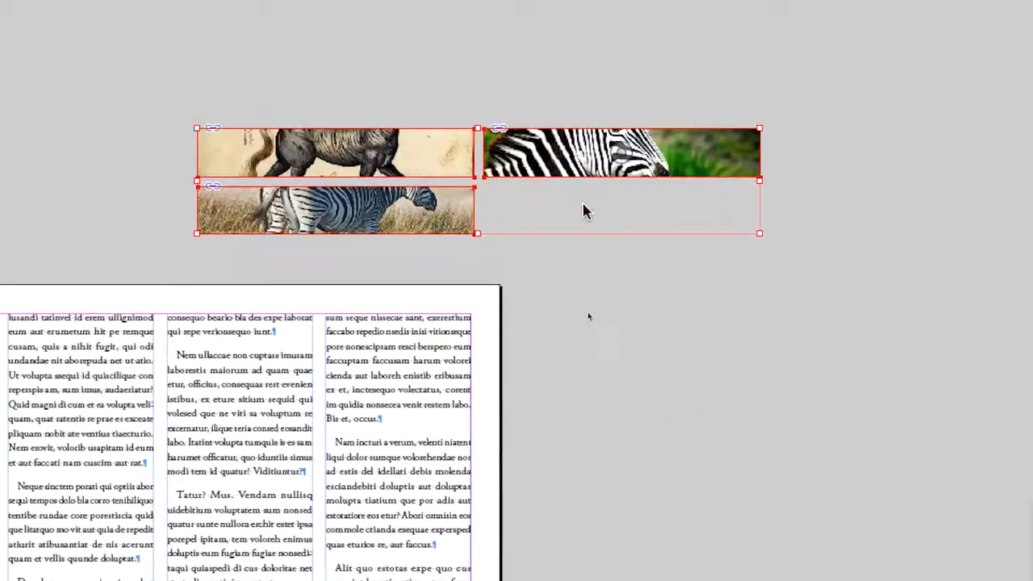
{"action": "left_click", "coordinate": [632, 233]}
{"action": "left_click_drag", "start_coordinate": [500, 191], "coordinate": [414, 109]}
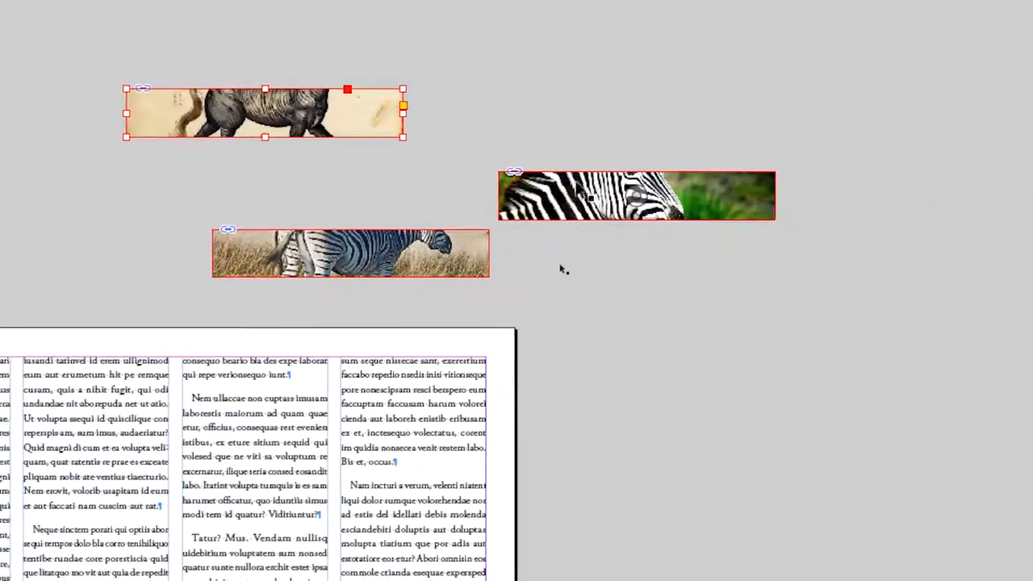
{"action": "left_click_drag", "start_coordinate": [575, 183], "coordinate": [660, 98]}
{"action": "left_click", "coordinate": [618, 216]}
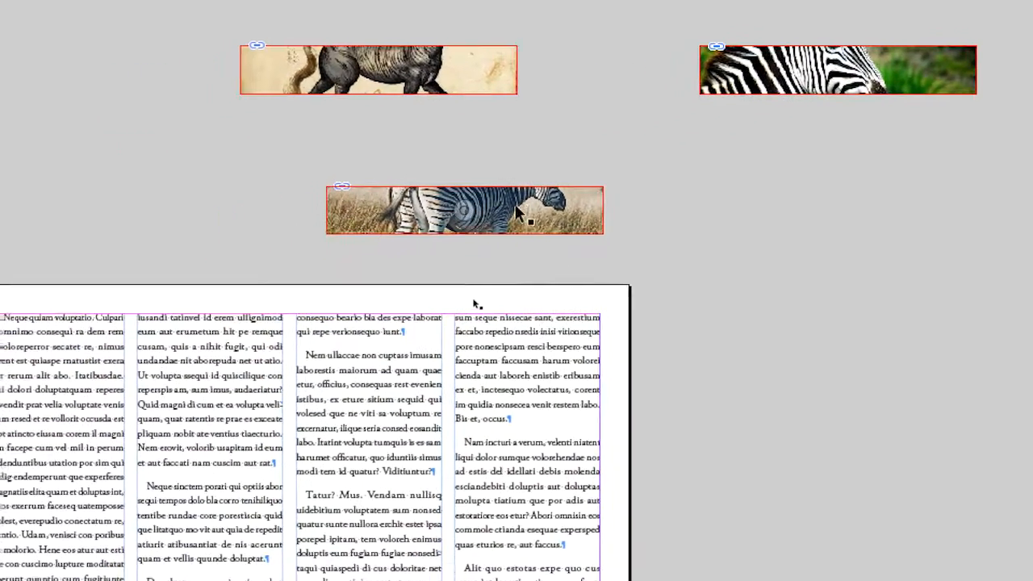
- Reposition the picture inside each of the three zebra frames to show the animals' heads or upper bodies, and deselect
{"action": "left_click", "coordinate": [513, 202]}
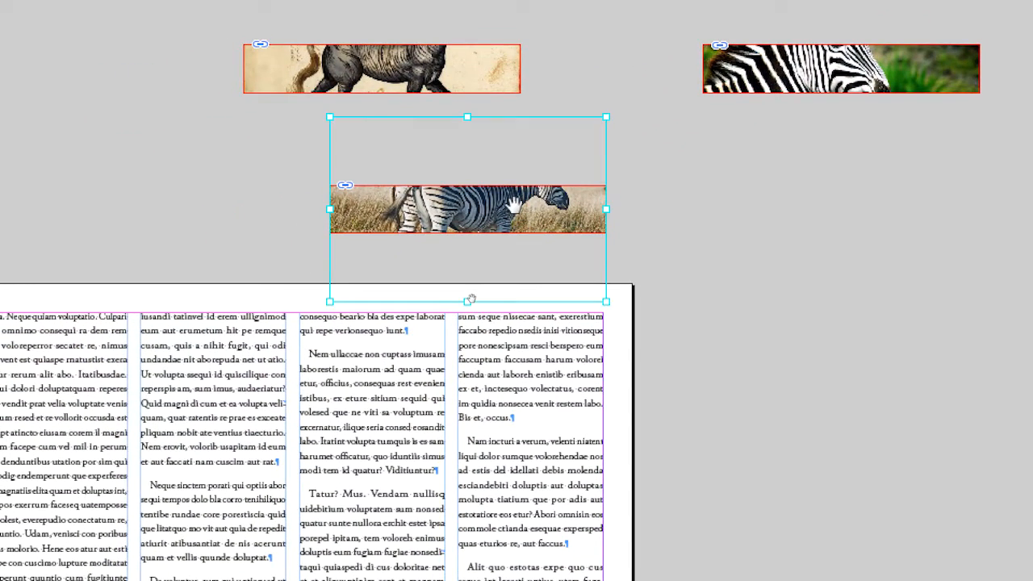
{"action": "mouse_move", "coordinate": [513, 206]}
{"action": "left_mouse_down"}
{"action": "mouse_move", "coordinate": [517, 225]}
{"action": "mouse_move", "coordinate": [515, 188]}
{"action": "mouse_move", "coordinate": [516, 230]}
{"action": "mouse_move", "coordinate": [515, 220]}
{"action": "left_mouse_up"}
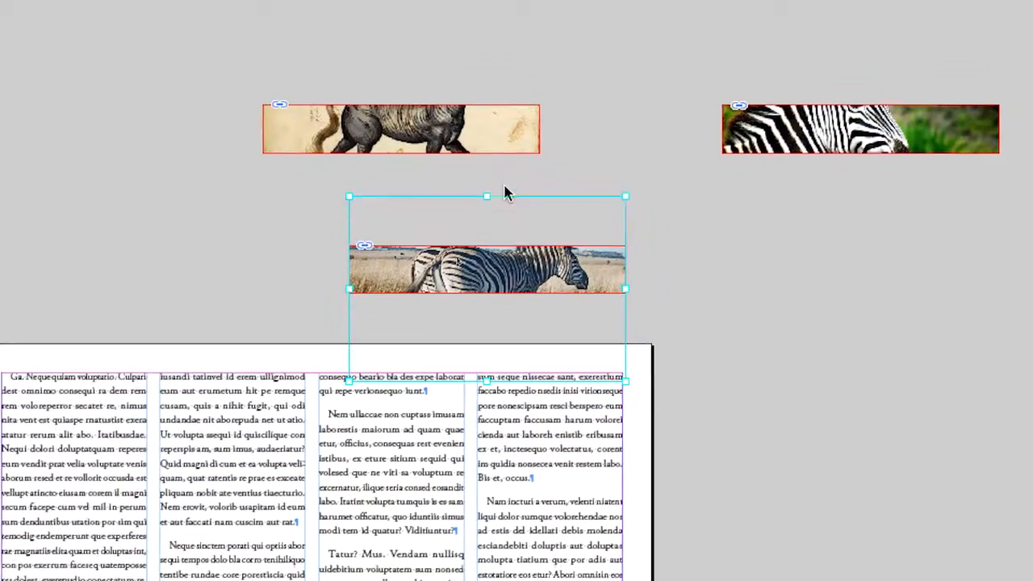
{"action": "left_click", "coordinate": [470, 62]}
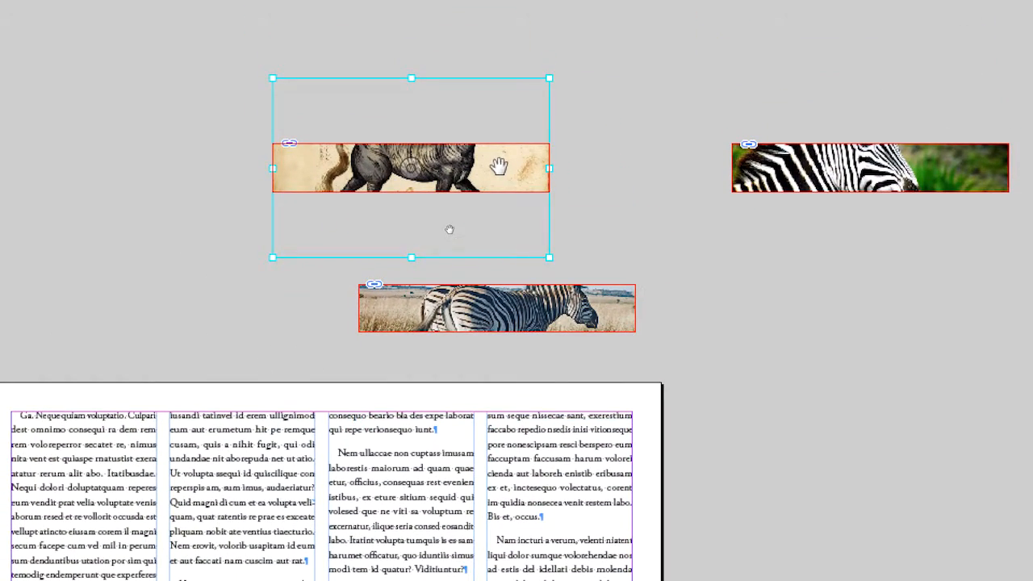
{"action": "left_click_drag", "start_coordinate": [499, 166], "coordinate": [500, 191]}
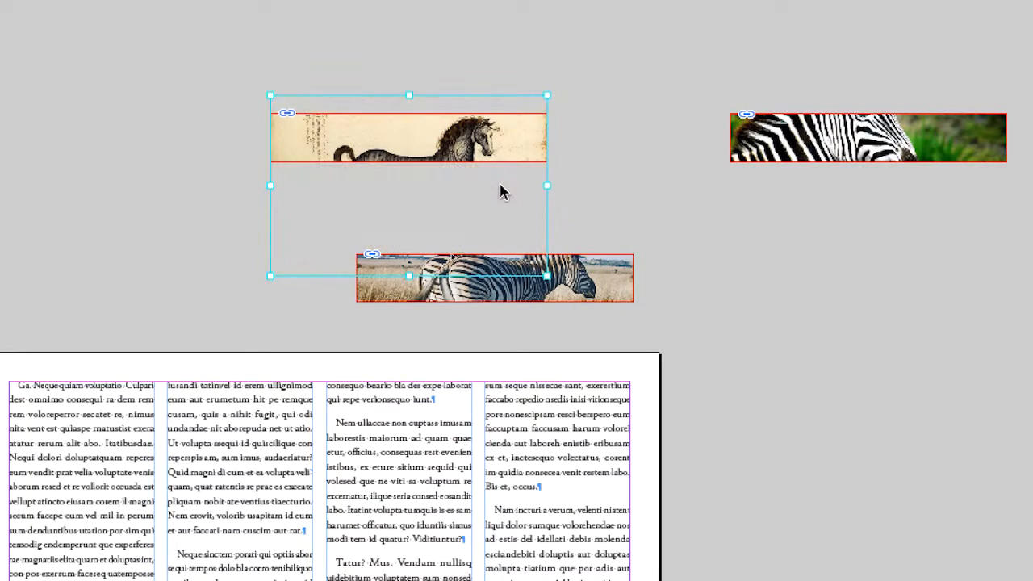
{"action": "left_click", "coordinate": [810, 130]}
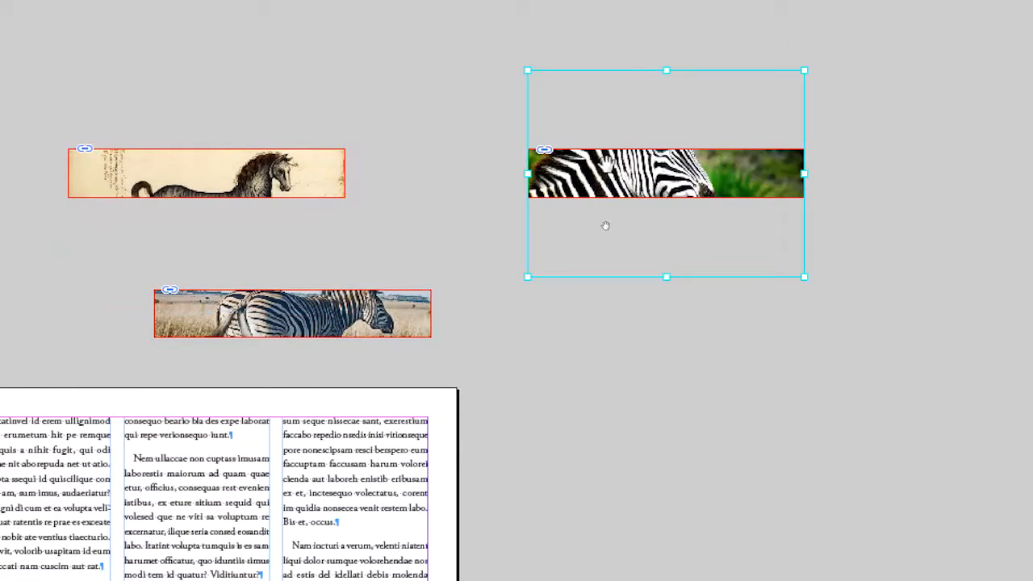
{"action": "mouse_move", "coordinate": [605, 226]}
{"action": "left_mouse_down"}
{"action": "mouse_move", "coordinate": [616, 236]}
{"action": "mouse_move", "coordinate": [605, 234]}
{"action": "left_mouse_up"}
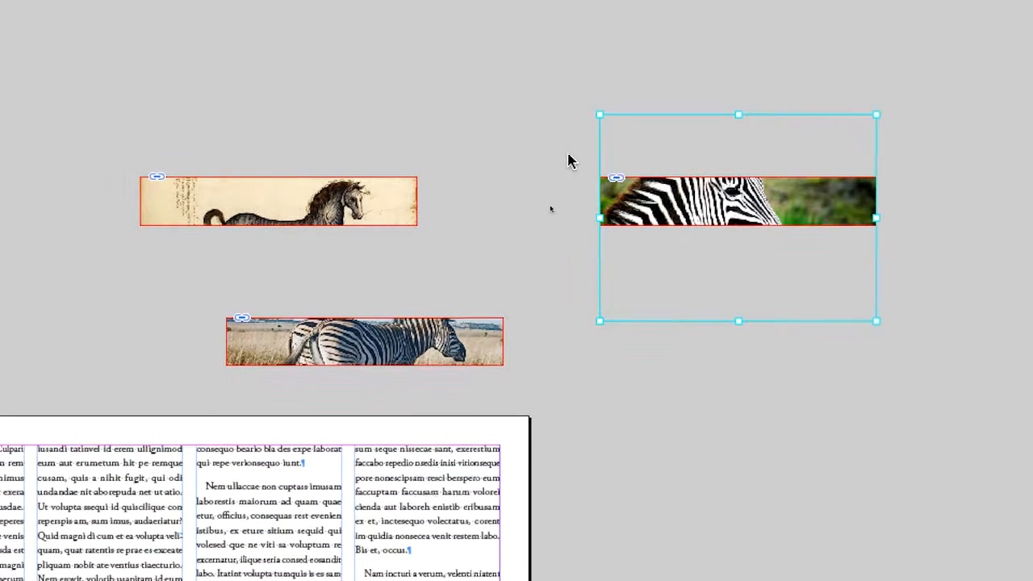
{"action": "left_click", "coordinate": [567, 158]}
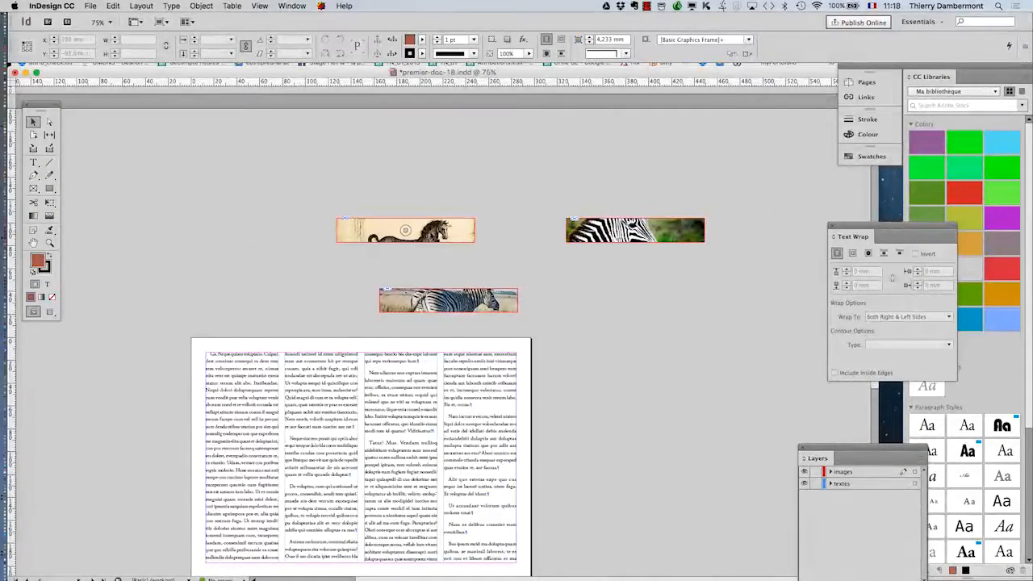
- Move the Italian zebra drawing onto the page, over the beginning of the first two text columns
{"action": "left_click_drag", "start_coordinate": [429, 233], "coordinate": [305, 375]}
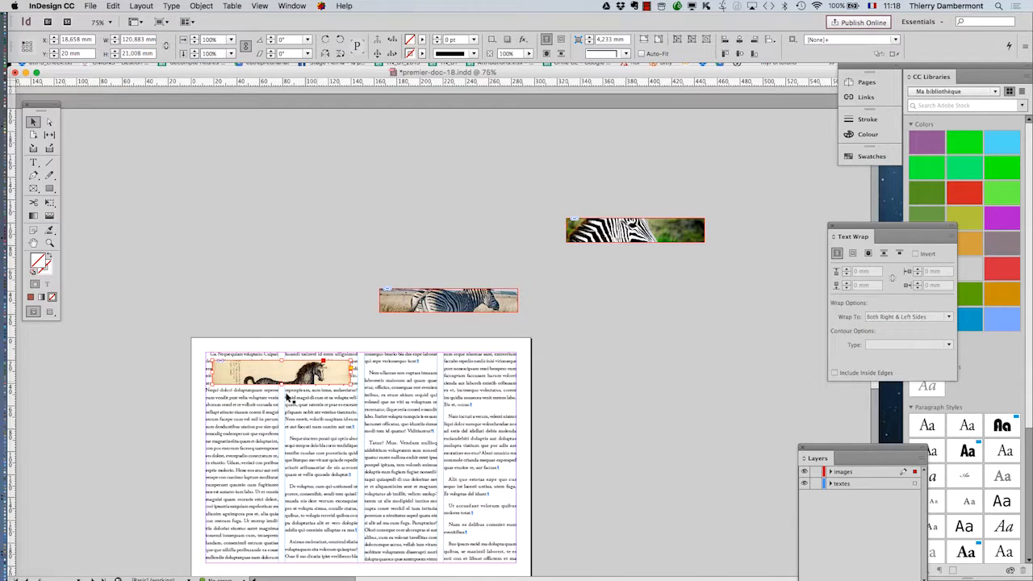
- Wrap the text around the bounding box of the Italian zebra drawing on the page
{"action": "scroll", "coordinate": [288, 397], "scroll_direction": "up", "scroll_amount": 2}
{"action": "left_click", "coordinate": [304, 6]}
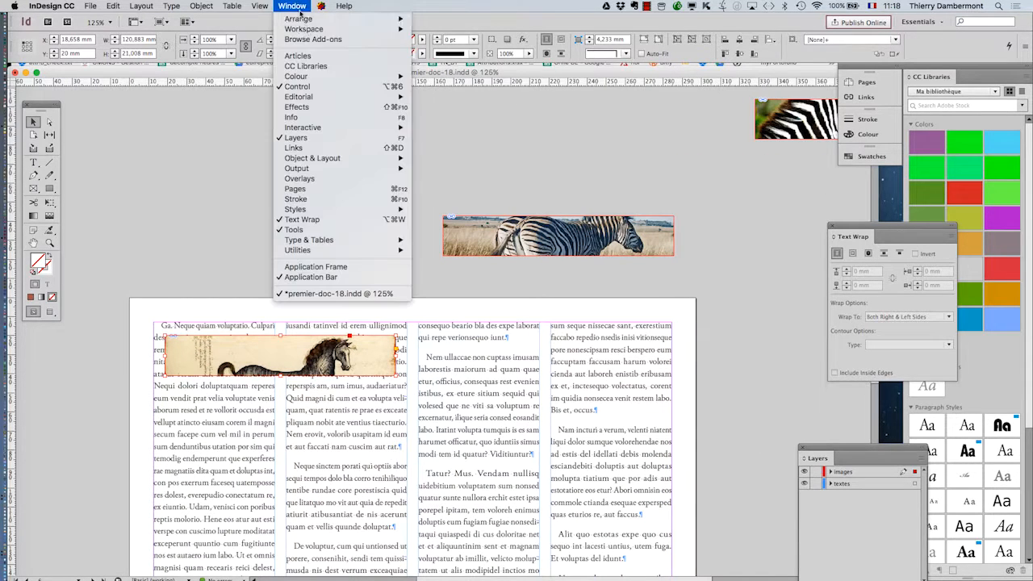
{"action": "left_click", "coordinate": [306, 220]}
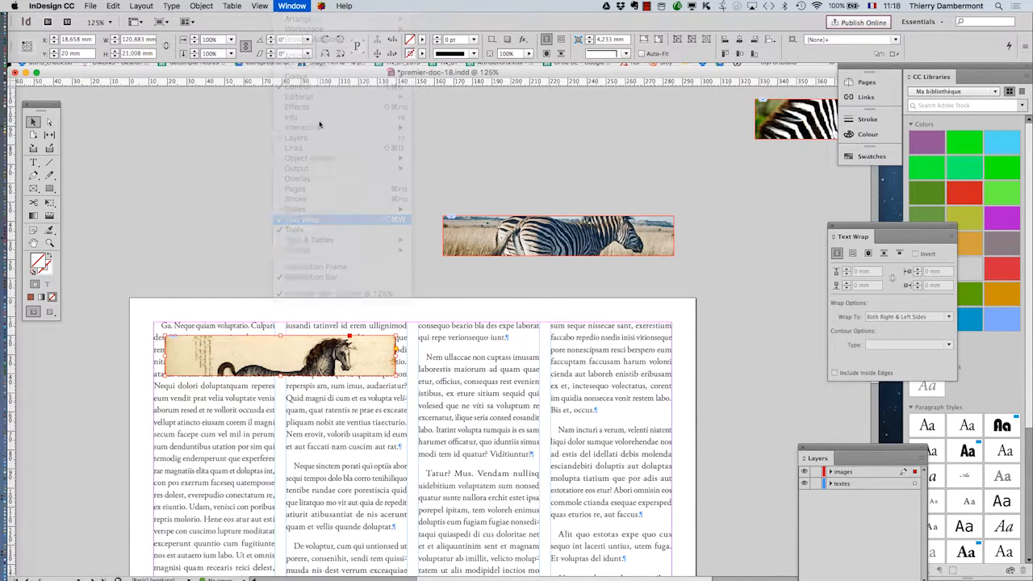
{"action": "left_click", "coordinate": [296, 4]}
{"action": "left_click", "coordinate": [336, 221]}
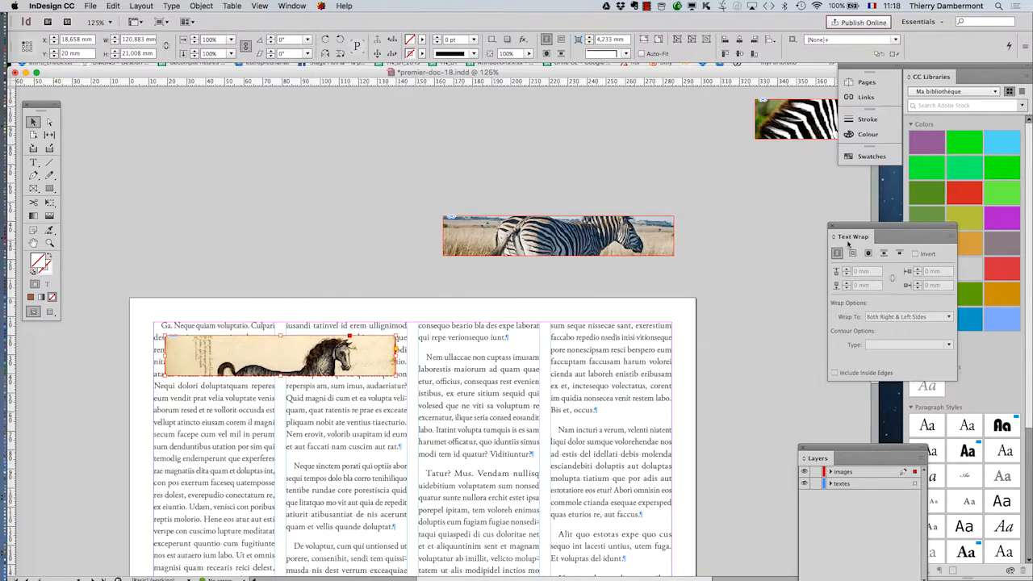
{"action": "left_click_drag", "start_coordinate": [847, 230], "coordinate": [476, 302]}
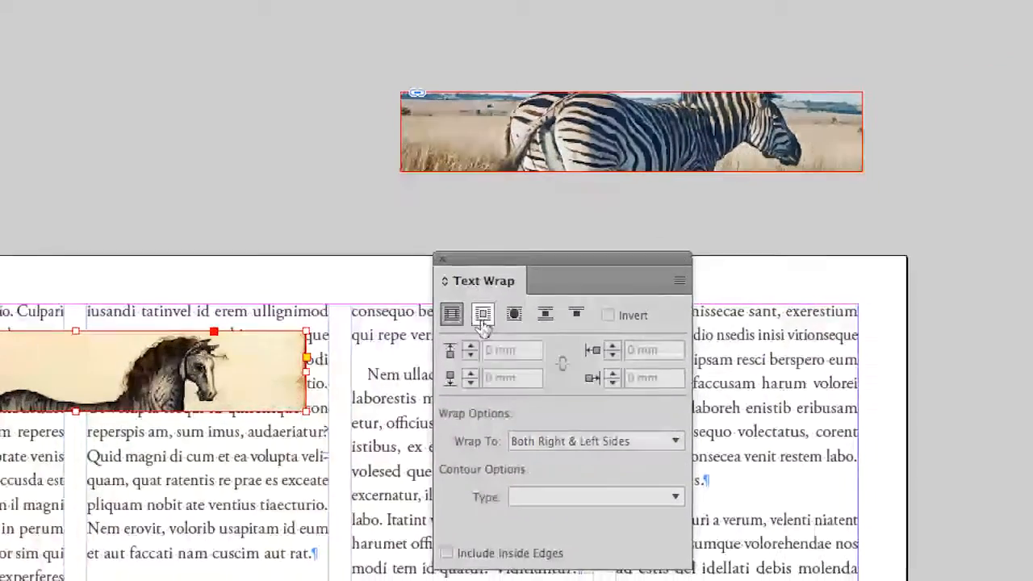
{"action": "left_click", "coordinate": [494, 351]}
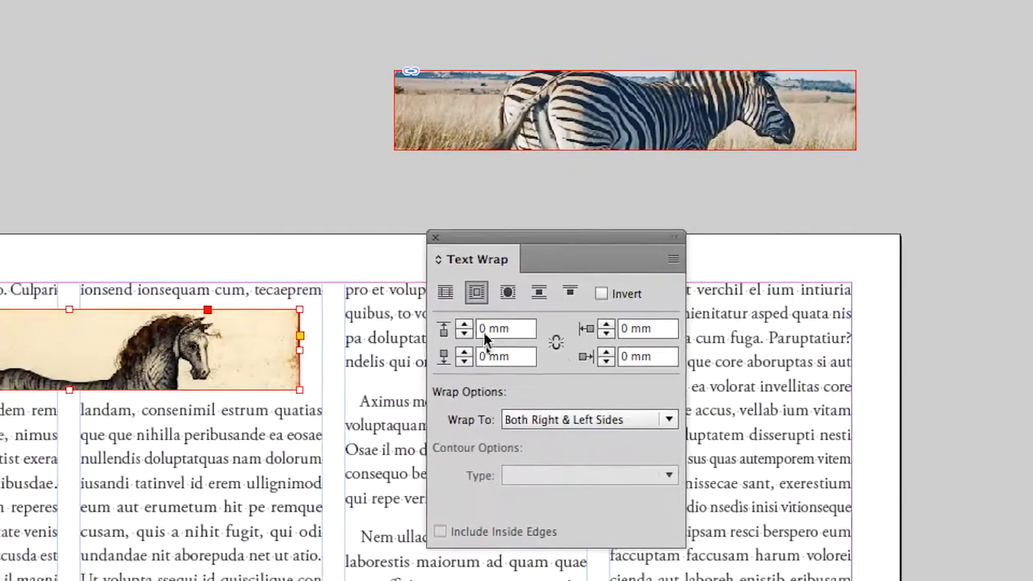
- Set the zebra drawing's text wrap offsets to 6 mm at the top and 5 mm at the bottom, and deselect it
{"action": "left_click", "coordinate": [465, 326]}
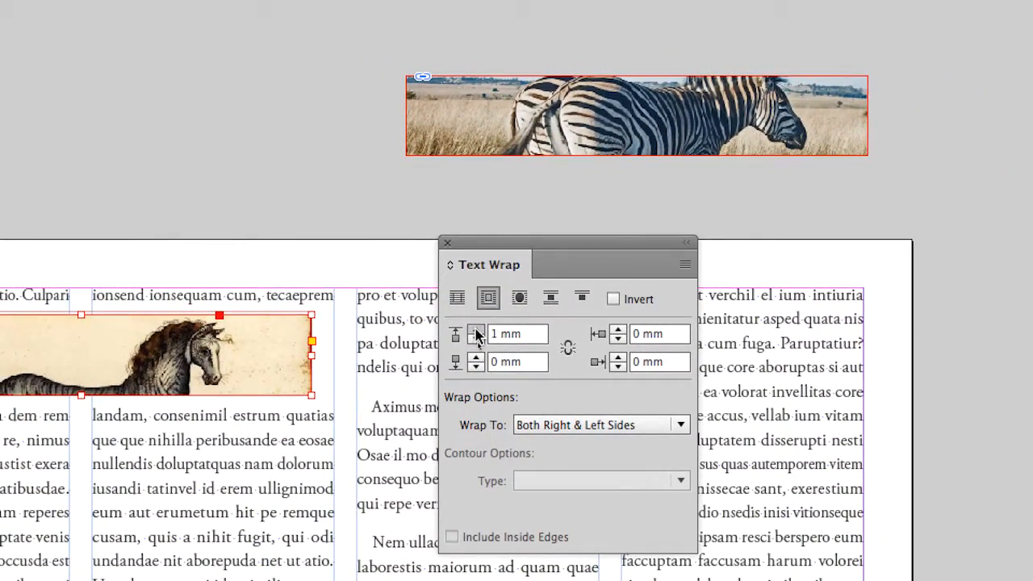
{"action": "left_click", "coordinate": [476, 331]}
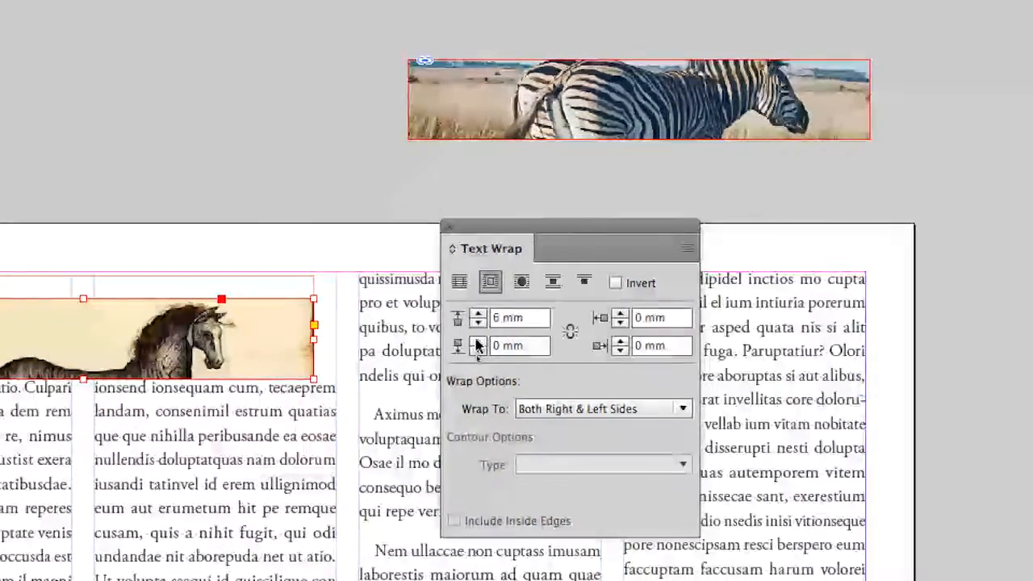
{"action": "left_click", "coordinate": [475, 358]}
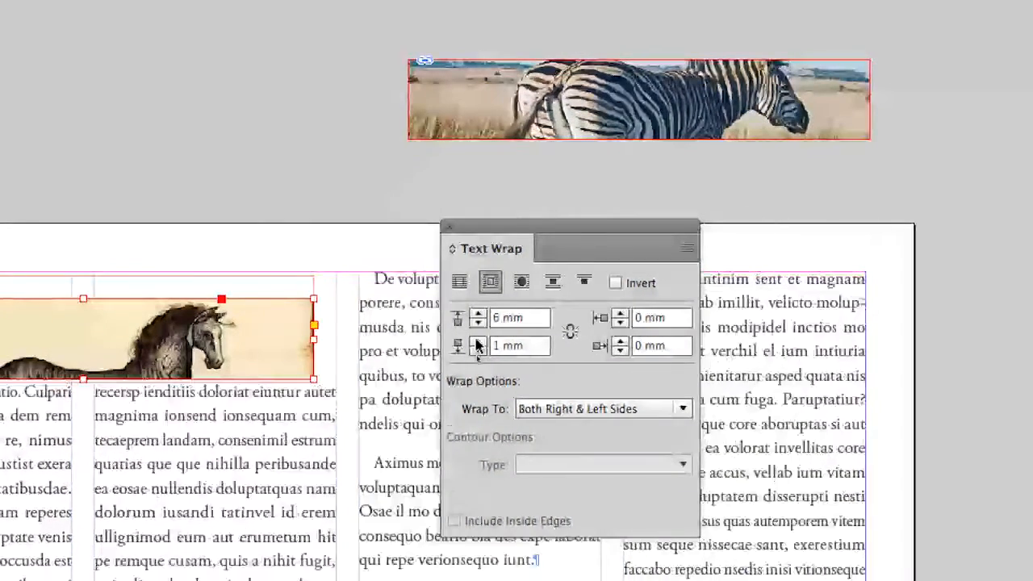
{"action": "left_click", "coordinate": [475, 357]}
{"action": "left_click", "coordinate": [476, 342]}
{"action": "left_click", "coordinate": [477, 342]}
{"action": "left_click", "coordinate": [476, 342]}
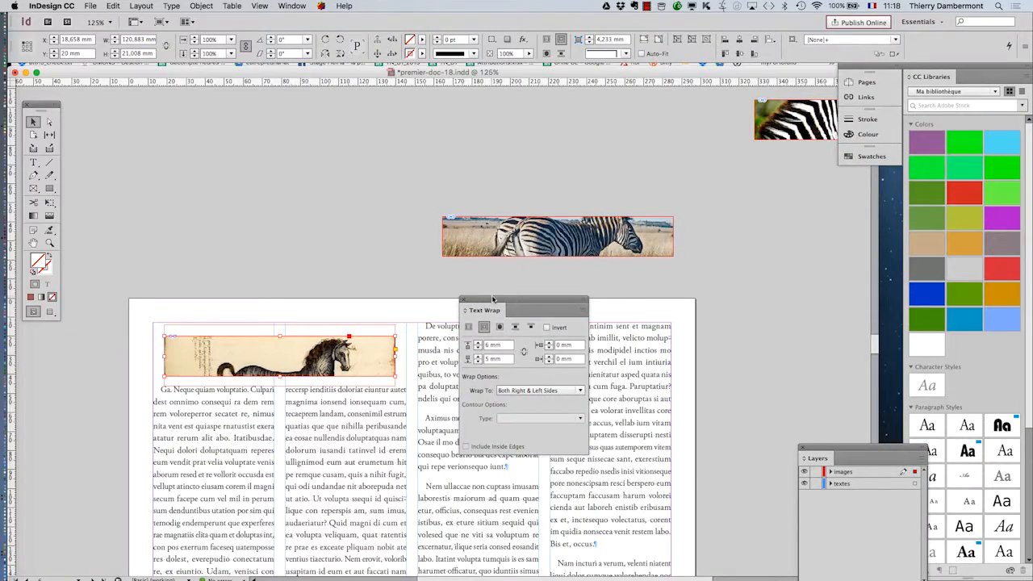
{"action": "left_click_drag", "start_coordinate": [493, 299], "coordinate": [713, 272]}
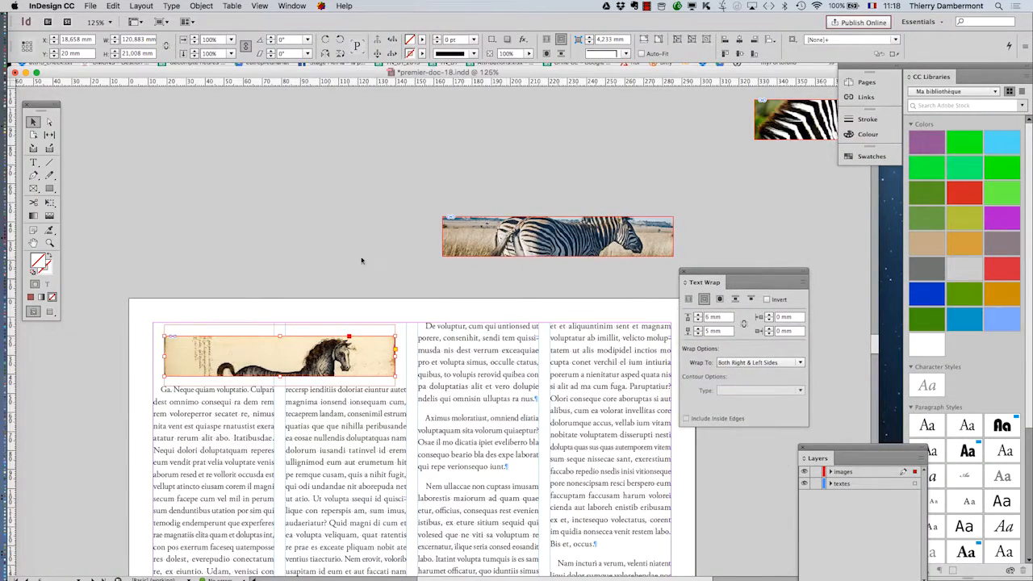
{"action": "left_click", "coordinate": [347, 267]}
- Show the Object Styles in the empty area above the page and examine the zebra drawing's object style and text wrap
{"action": "left_click", "coordinate": [292, 6]}
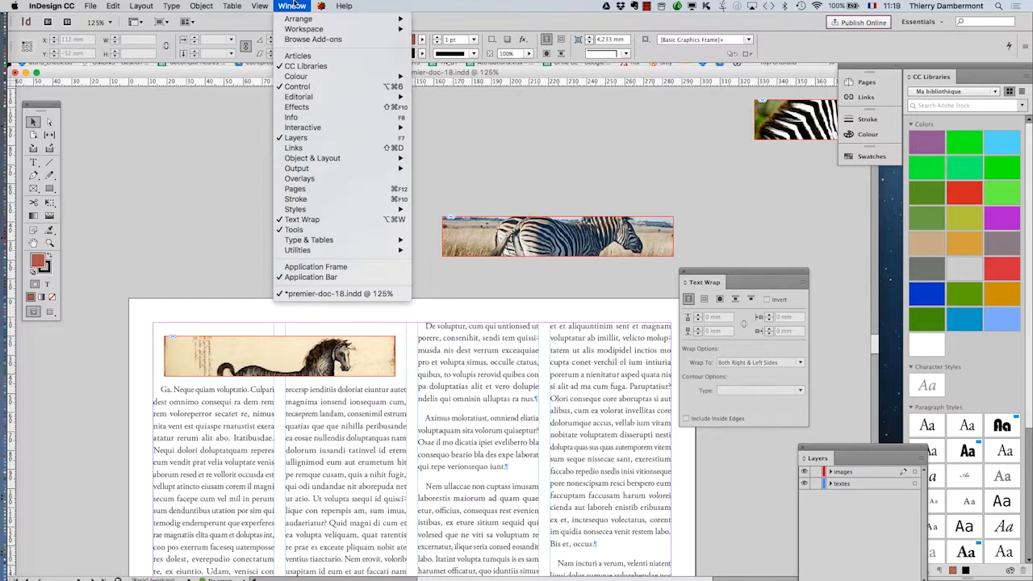
{"action": "mouse_move", "coordinate": [329, 211]}
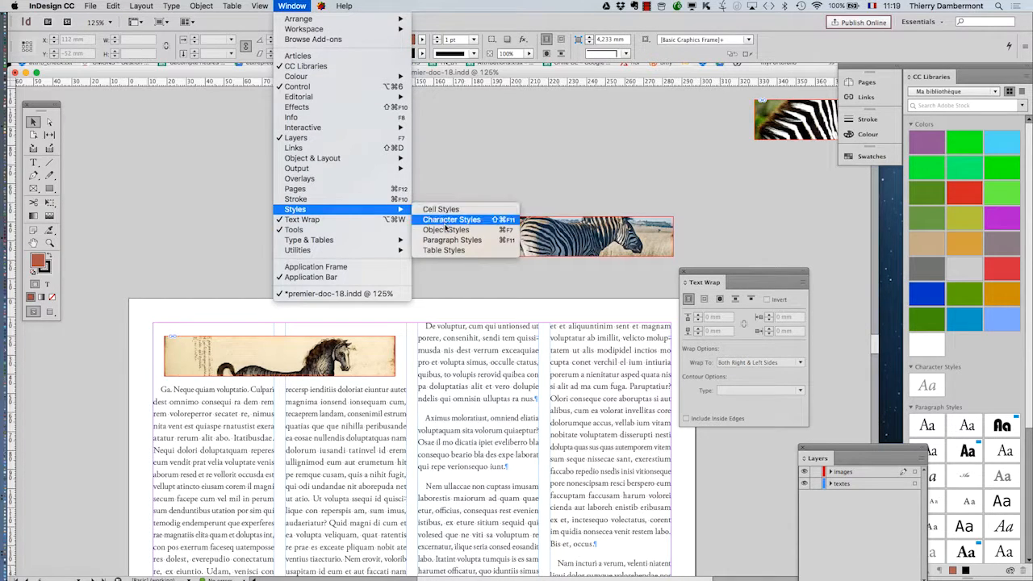
{"action": "left_click", "coordinate": [447, 230]}
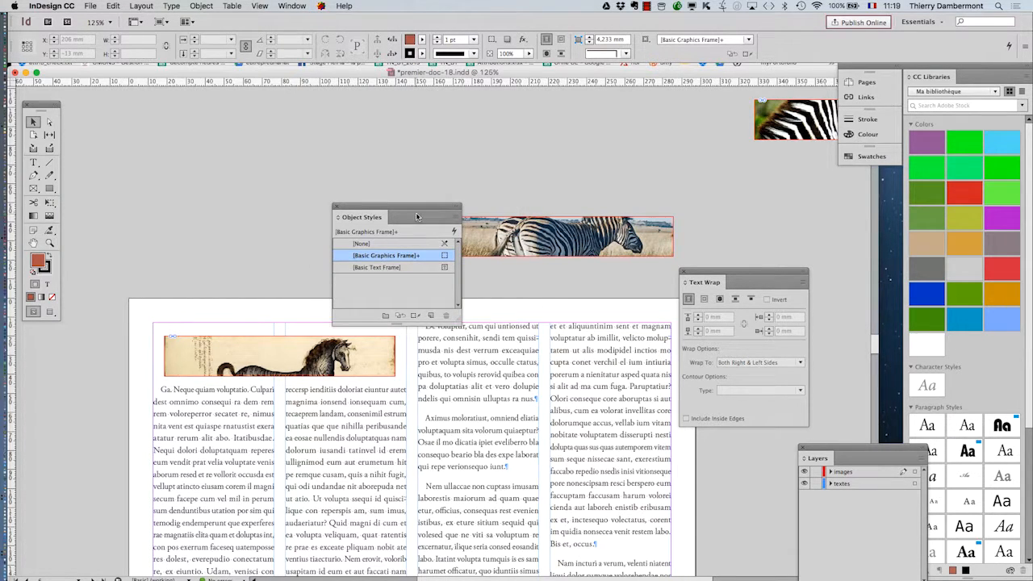
{"action": "left_click_drag", "start_coordinate": [418, 214], "coordinate": [281, 122]}
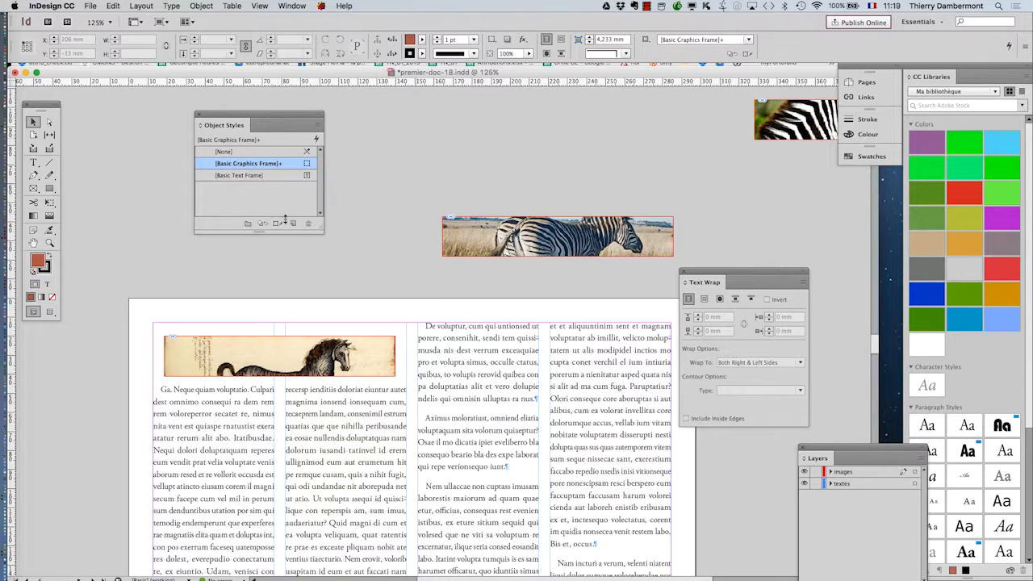
{"action": "left_click", "coordinate": [251, 345]}
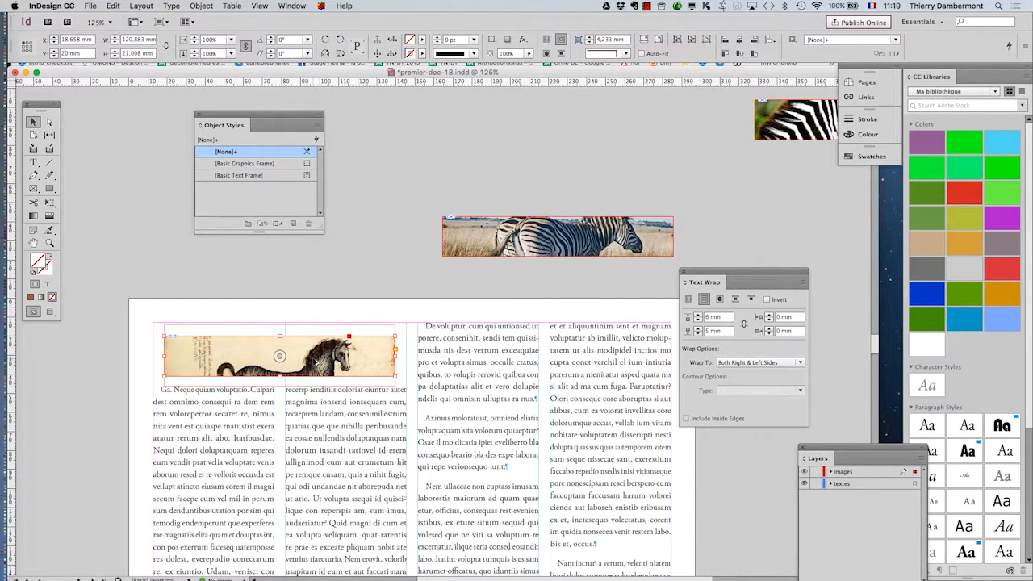
{"action": "key", "text": "super+equal"}
{"action": "key", "text": "super+equal"}
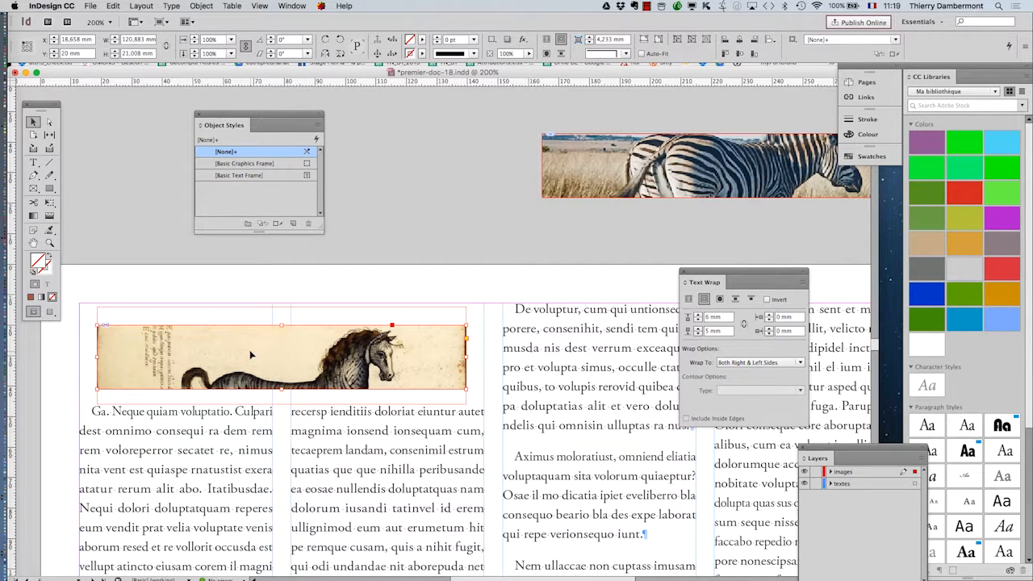
{"action": "left_click", "coordinate": [275, 270]}
{"action": "key", "text": "super+minus"}
{"action": "key", "text": "super+minus"}
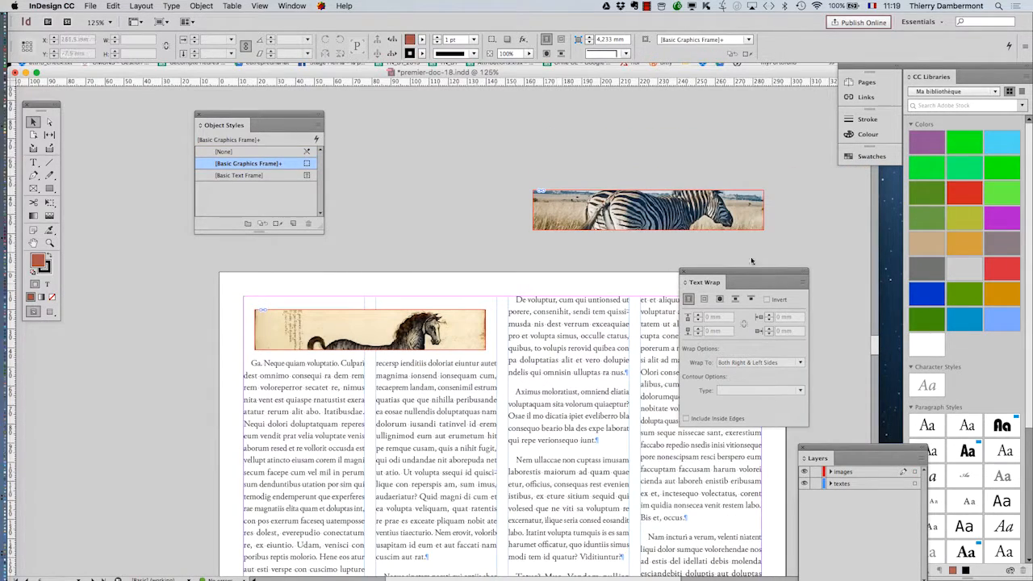
- Move the grassland zebra image down to the pasteboard above the page with the wolf photos
{"action": "left_click_drag", "start_coordinate": [724, 276], "coordinate": [798, 293]}
{"action": "key", "text": "super+minus"}
{"action": "key", "text": "super+minus"}
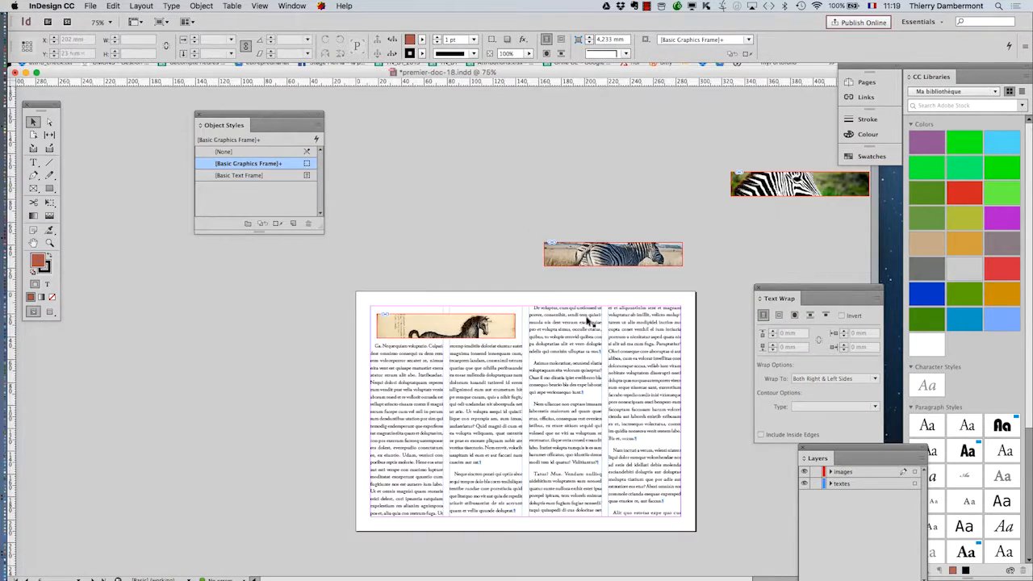
{"action": "scroll", "coordinate": [529, 367], "scroll_direction": "down", "scroll_amount": 5}
{"action": "scroll", "coordinate": [530, 367], "scroll_direction": "right", "scroll_amount": 2}
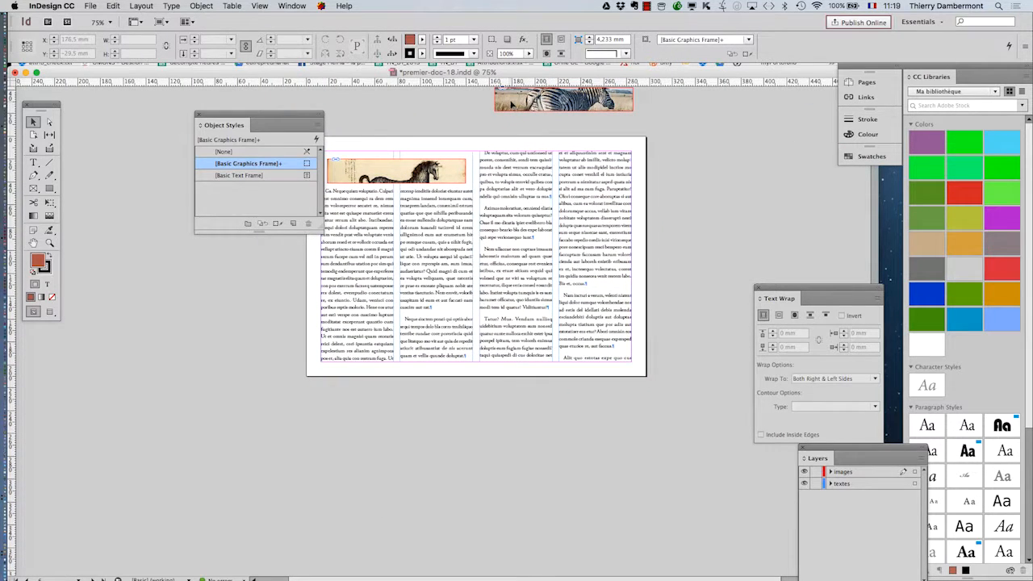
{"action": "left_click_drag", "start_coordinate": [511, 105], "coordinate": [510, 442]}
{"action": "scroll", "coordinate": [510, 443], "scroll_direction": "down", "scroll_amount": 1}
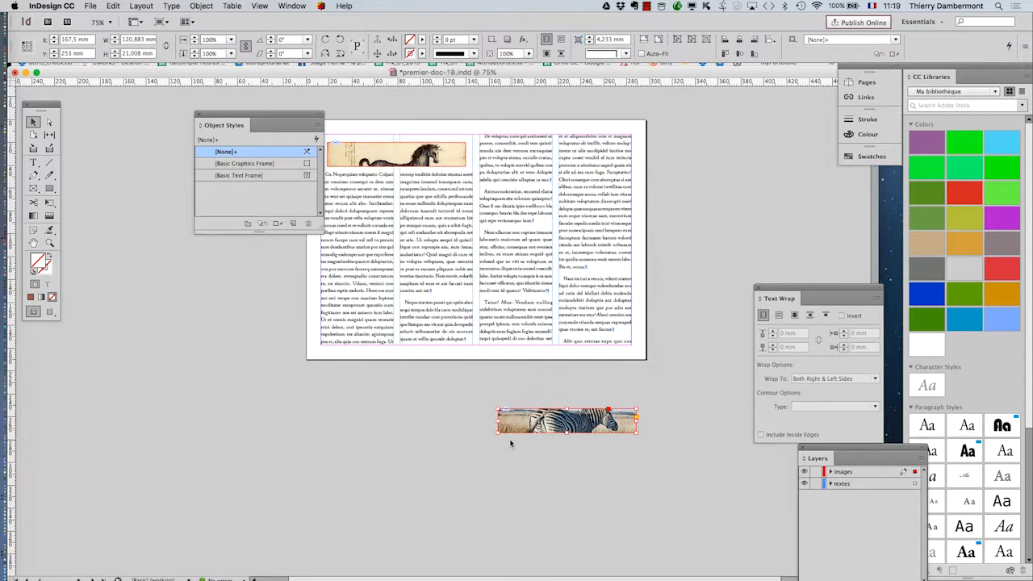
{"action": "scroll", "coordinate": [510, 444], "scroll_direction": "down", "scroll_amount": 10}
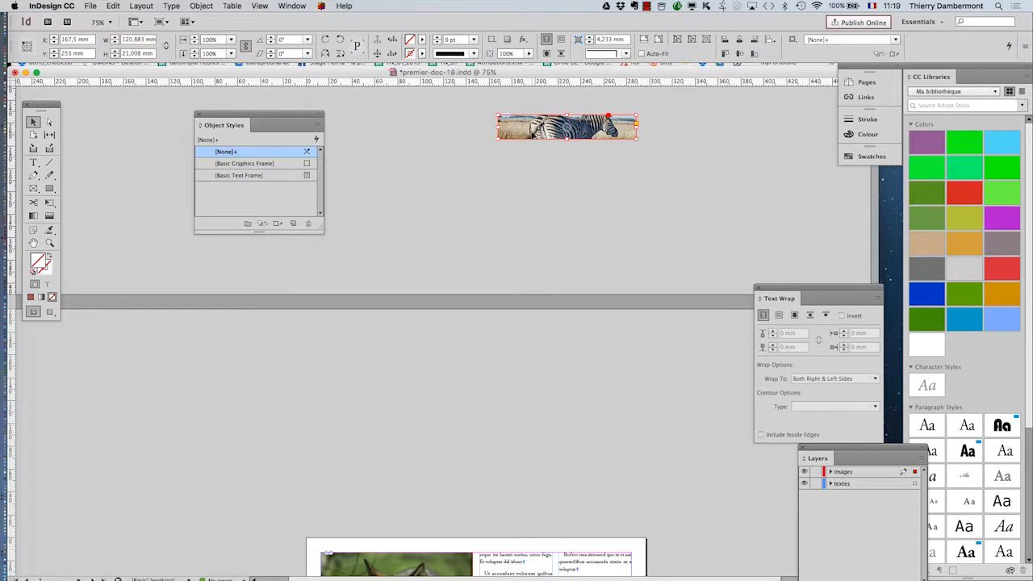
{"action": "left_click_drag", "start_coordinate": [464, 345], "coordinate": [428, 426]}
{"action": "scroll", "coordinate": [466, 465], "scroll_direction": "down", "scroll_amount": 7}
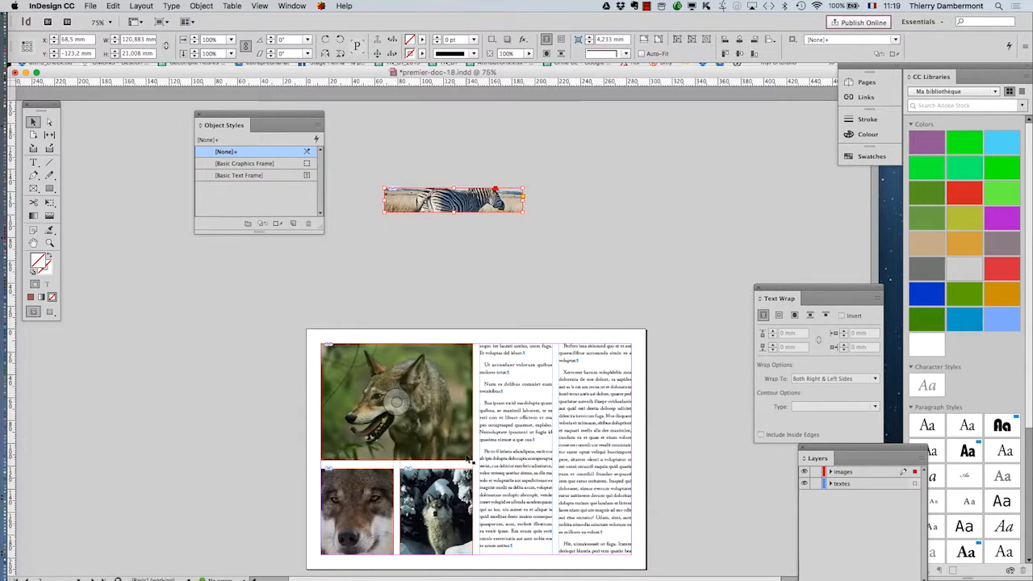
- Move the large wolf photo into the last two text columns and the grassland zebra image over the start of the first two
{"action": "left_click_drag", "start_coordinate": [353, 374], "coordinate": [514, 432]}
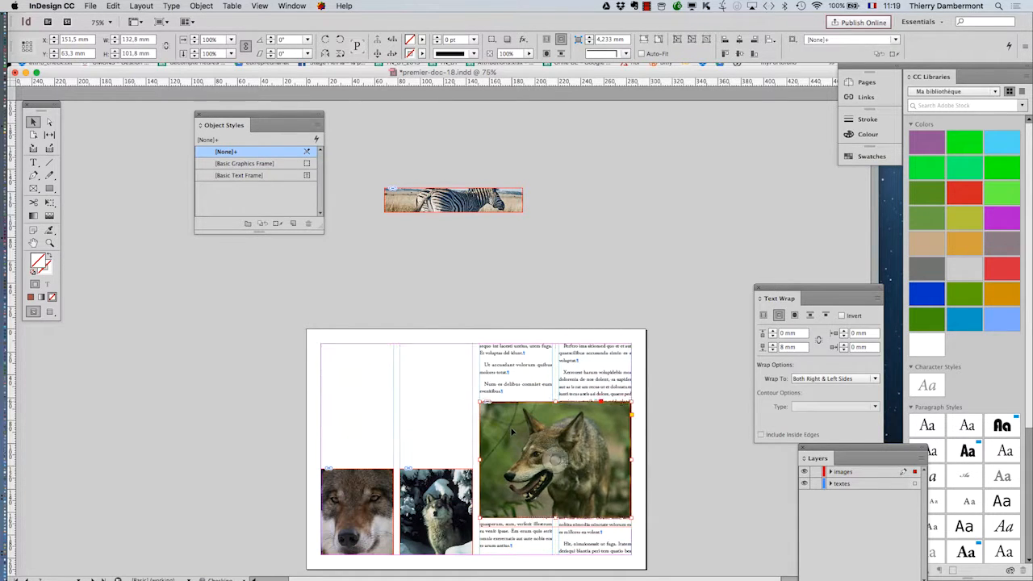
{"action": "left_click_drag", "start_coordinate": [419, 209], "coordinate": [362, 369]}
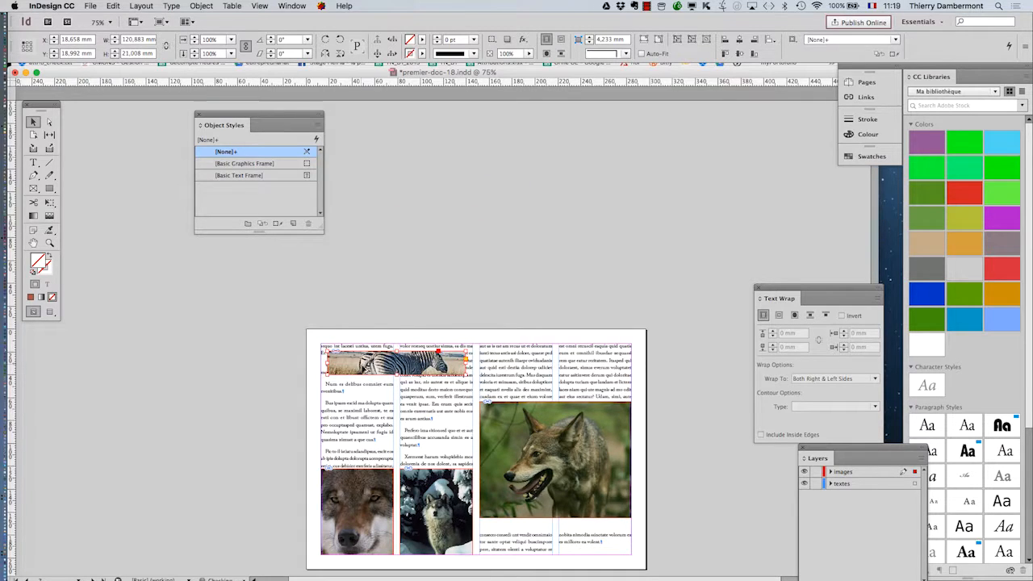
- Wrap the text around the bounding box of the grassland zebra image
{"action": "key", "text": "super+equal"}
{"action": "key", "text": "super+equal"}
{"action": "key", "text": "super+equal"}
{"action": "key", "text": "super+equal"}
{"action": "left_click", "coordinate": [779, 315]}
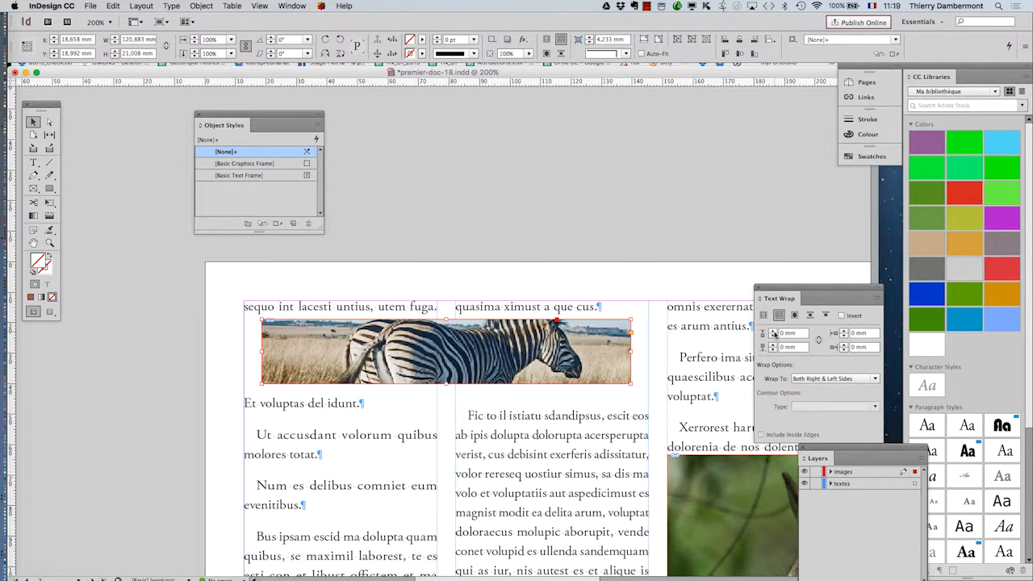
{"action": "left_click_drag", "start_coordinate": [776, 291], "coordinate": [730, 296]}
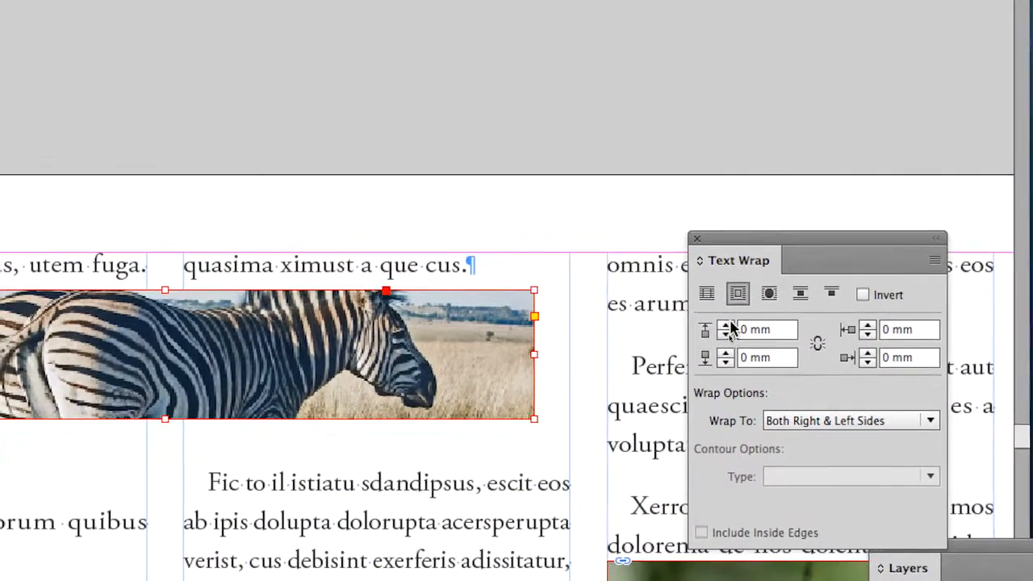
- Set the grassland zebra image's text wrap offsets to 5 mm at the top and 4 mm at the bottom
{"action": "left_click", "coordinate": [726, 336]}
{"action": "left_click", "coordinate": [727, 325]}
{"action": "left_click", "coordinate": [728, 325]}
{"action": "left_click", "coordinate": [728, 325]}
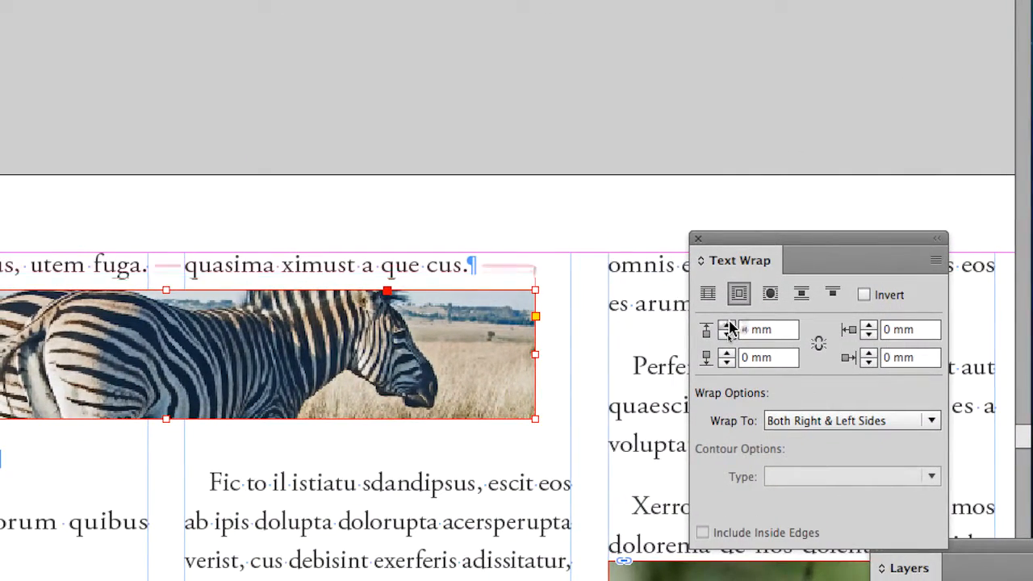
{"action": "left_click", "coordinate": [728, 325]}
{"action": "left_click", "coordinate": [726, 354]}
{"action": "left_click", "coordinate": [728, 334]}
{"action": "left_click", "coordinate": [728, 334]}
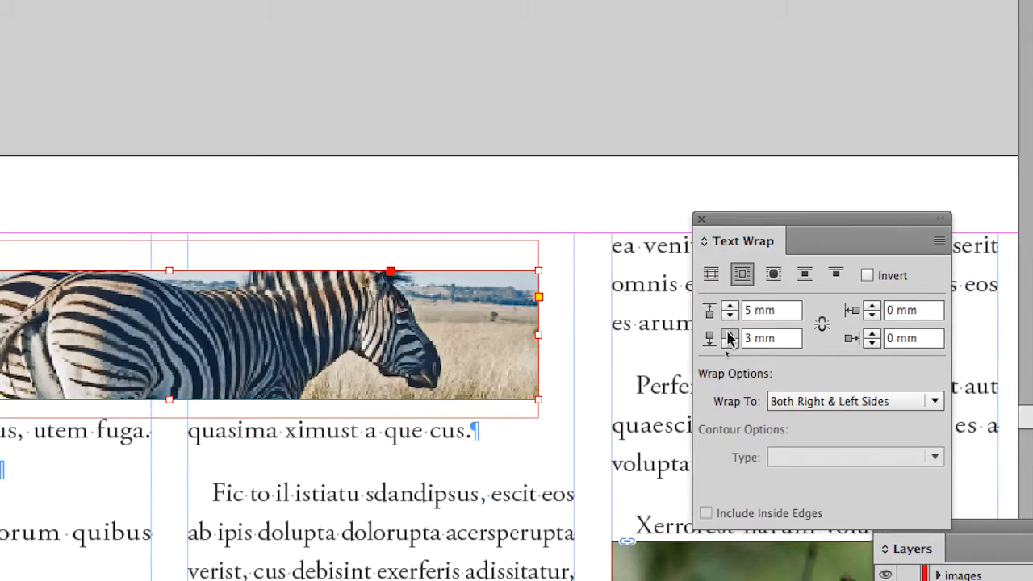
{"action": "left_click", "coordinate": [728, 334]}
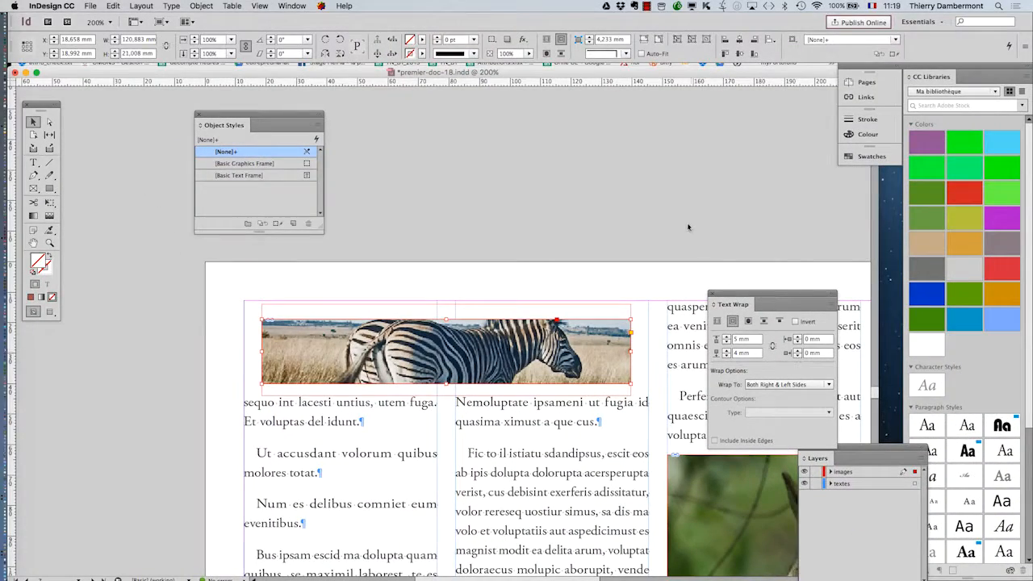
- Display the document in Preview mode with nothing selected and compare the spacing around the zebra images on both pages
{"action": "left_click", "coordinate": [689, 227]}
{"action": "left_click", "coordinate": [49, 313]}
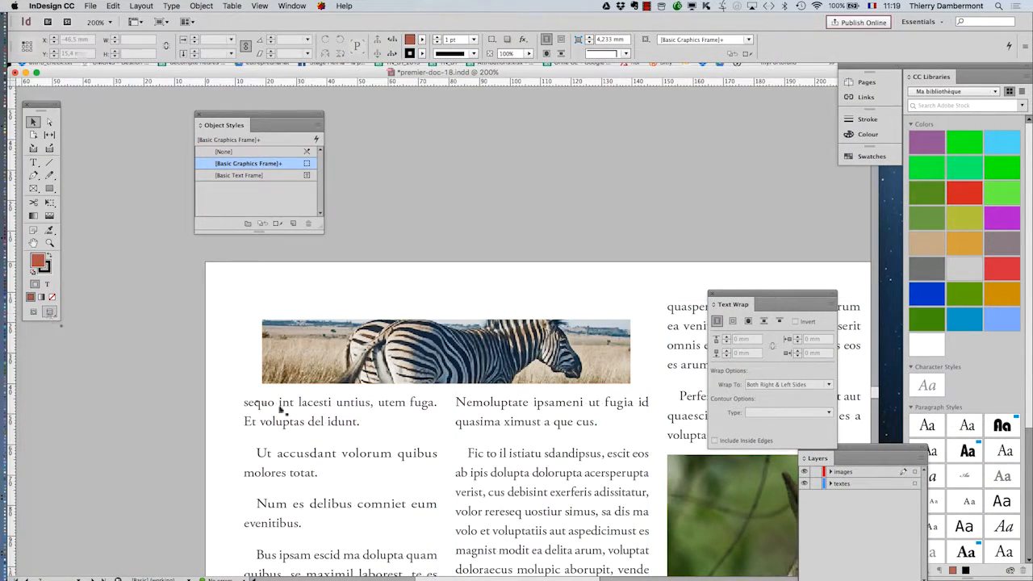
{"action": "scroll", "coordinate": [326, 431], "scroll_direction": "down", "scroll_amount": 2}
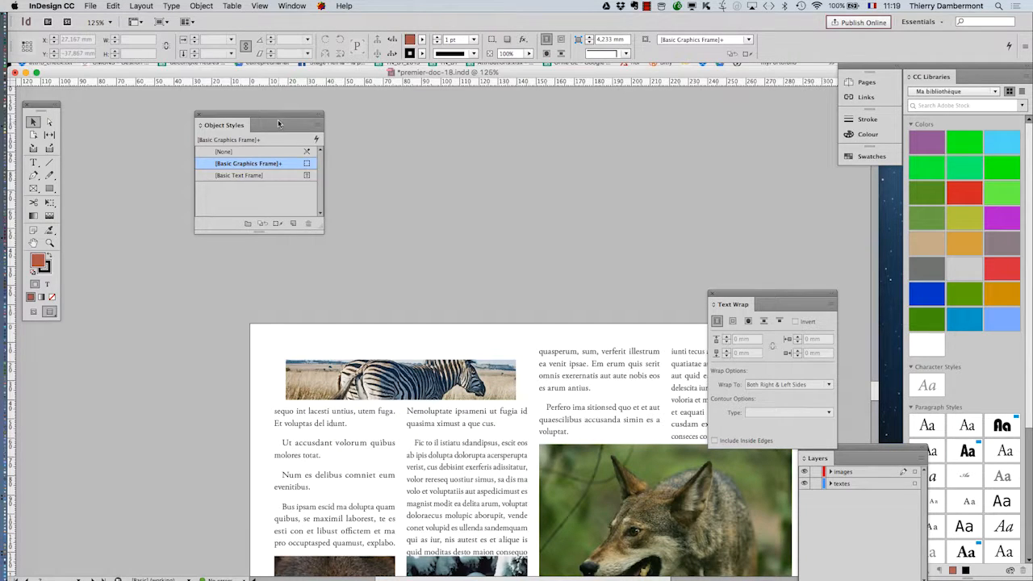
{"action": "left_click_drag", "start_coordinate": [278, 124], "coordinate": [156, 470]}
{"action": "scroll", "coordinate": [401, 424], "scroll_direction": "up", "scroll_amount": 5}
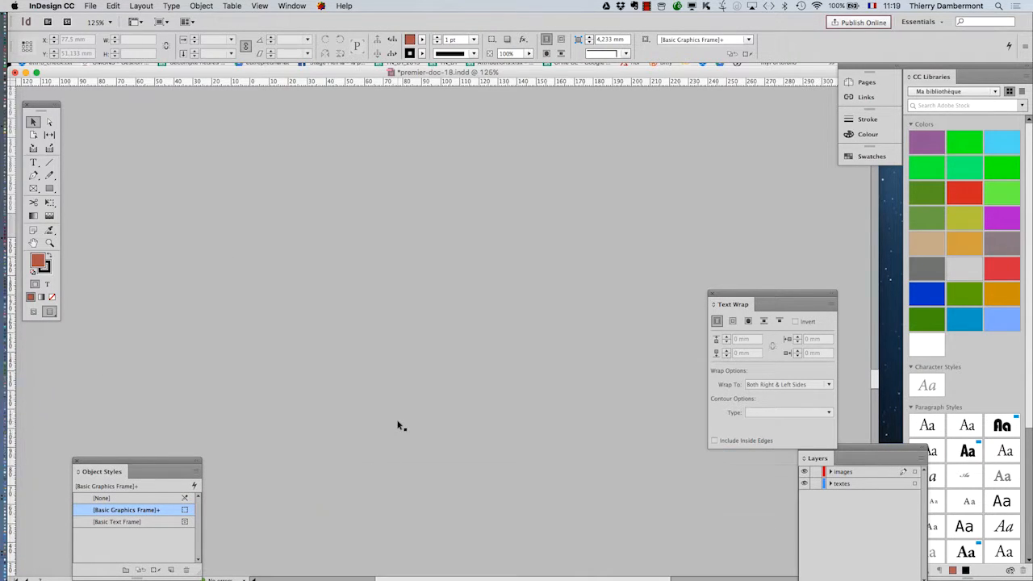
{"action": "scroll", "coordinate": [398, 424], "scroll_direction": "up", "scroll_amount": 10}
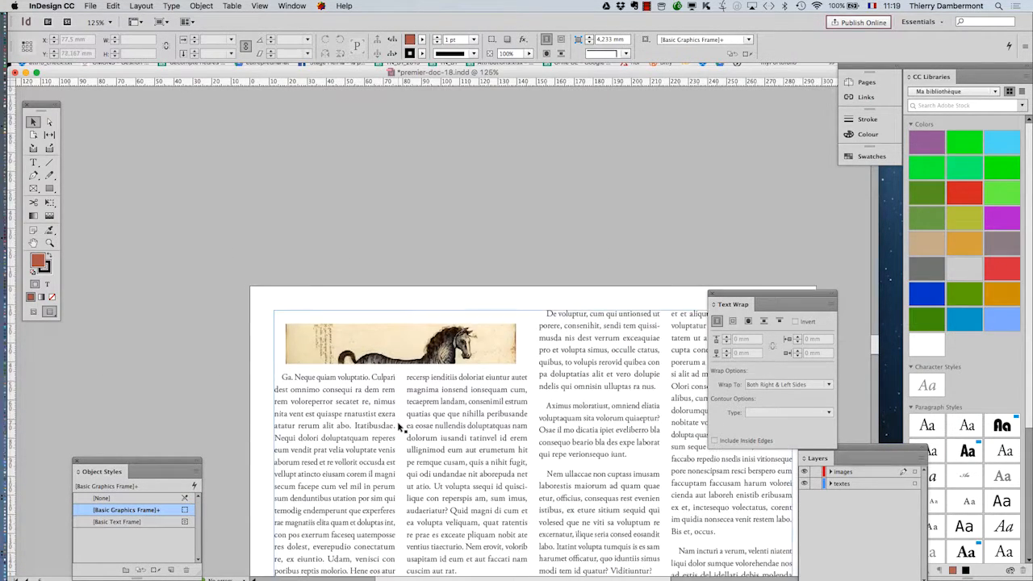
{"action": "scroll", "coordinate": [397, 421], "scroll_direction": "down", "scroll_amount": 15}
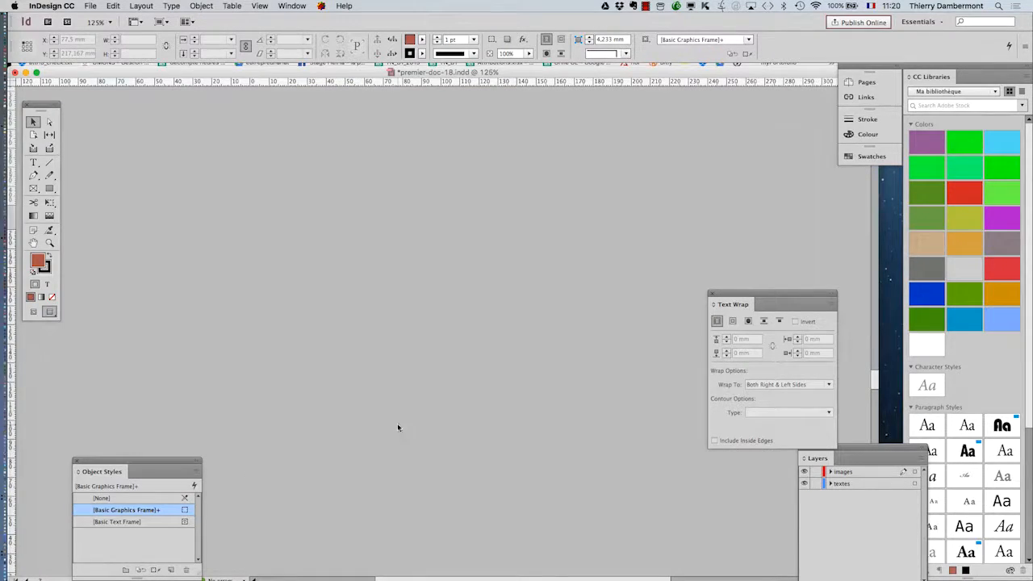
{"action": "scroll", "coordinate": [397, 423], "scroll_direction": "down", "scroll_amount": 5}
{"action": "scroll", "coordinate": [404, 425], "scroll_direction": "up", "scroll_amount": 2}
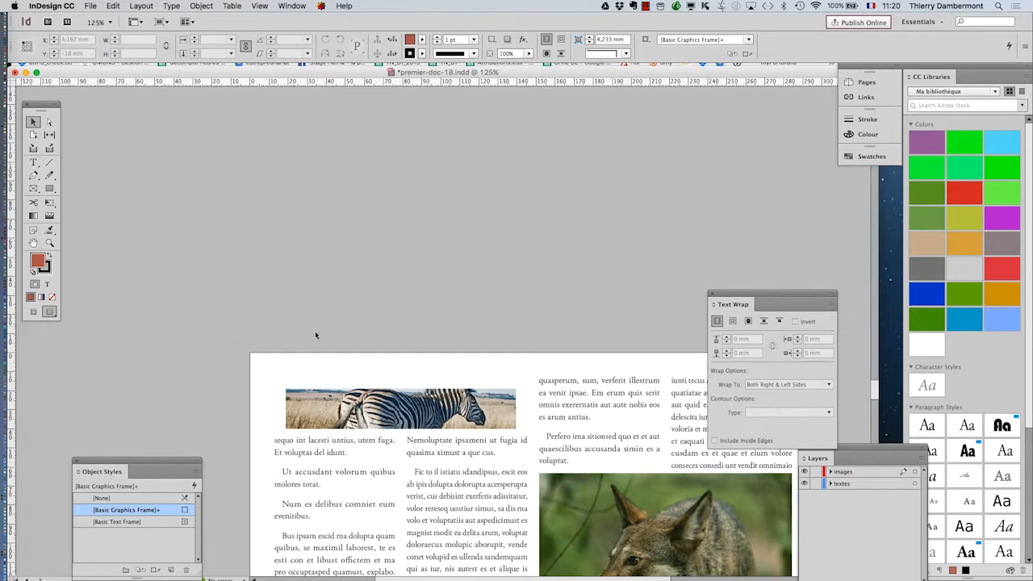
- Return to Normal view and create a text frame about 61 × 12 mm on the pasteboard above the page, containing "zebras"
{"action": "scroll", "coordinate": [315, 335], "scroll_direction": "down", "scroll_amount": 2}
{"action": "scroll", "coordinate": [269, 382], "scroll_direction": "down", "scroll_amount": 1}
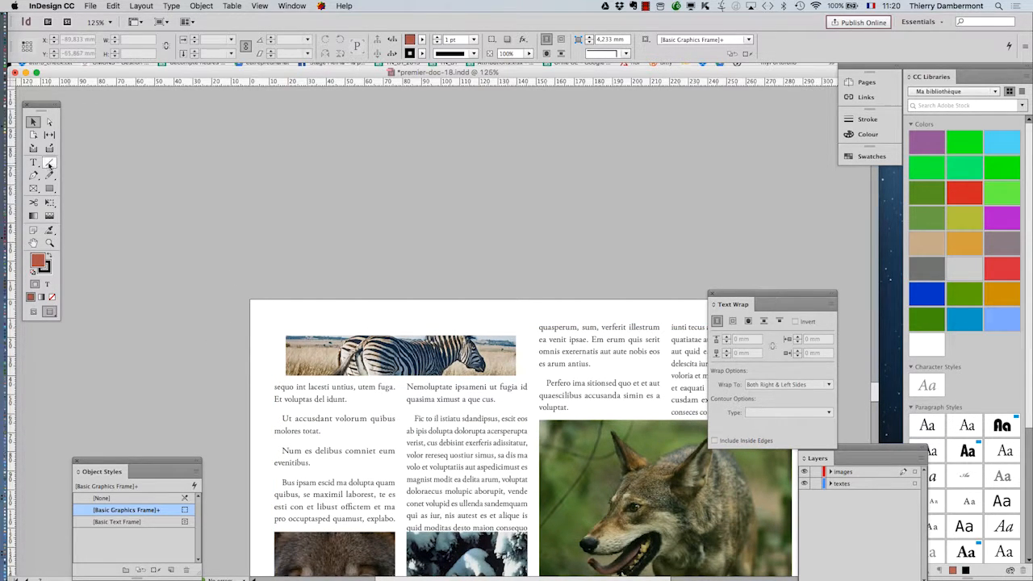
{"action": "left_click", "coordinate": [34, 313]}
{"action": "left_click", "coordinate": [34, 163]}
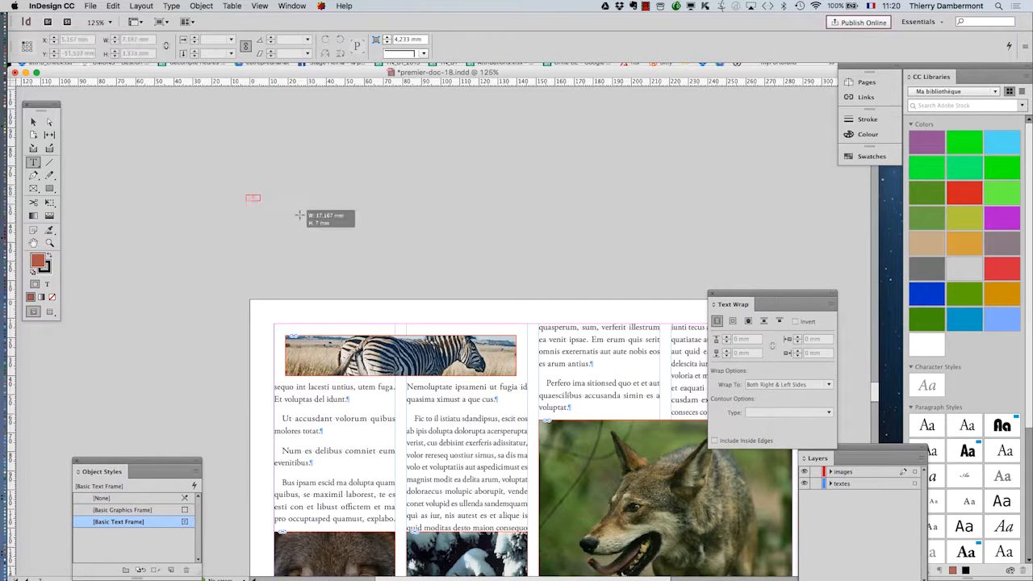
{"action": "left_click_drag", "start_coordinate": [246, 195], "coordinate": [364, 216]}
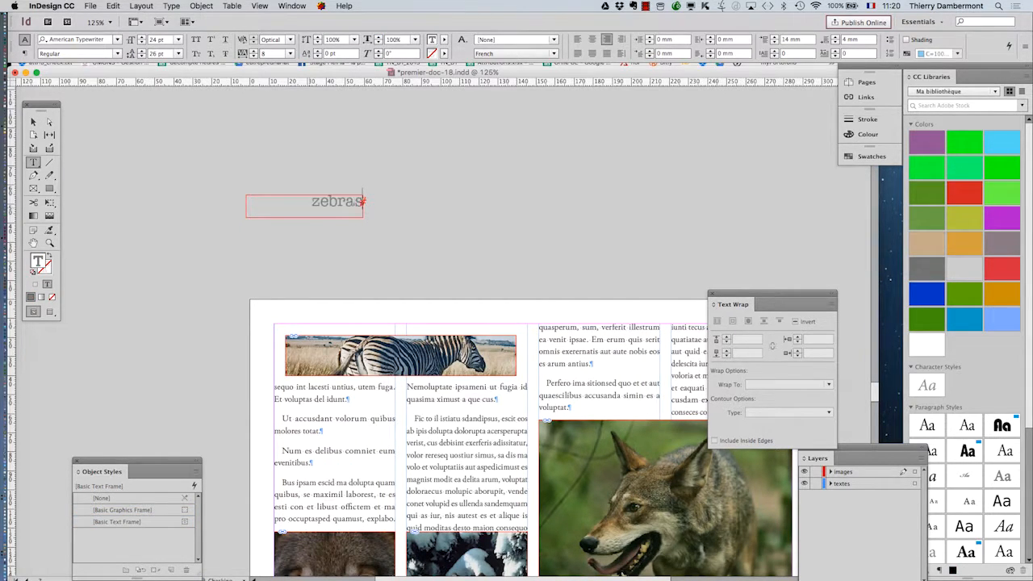
{"action": "left_click", "coordinate": [34, 122]}
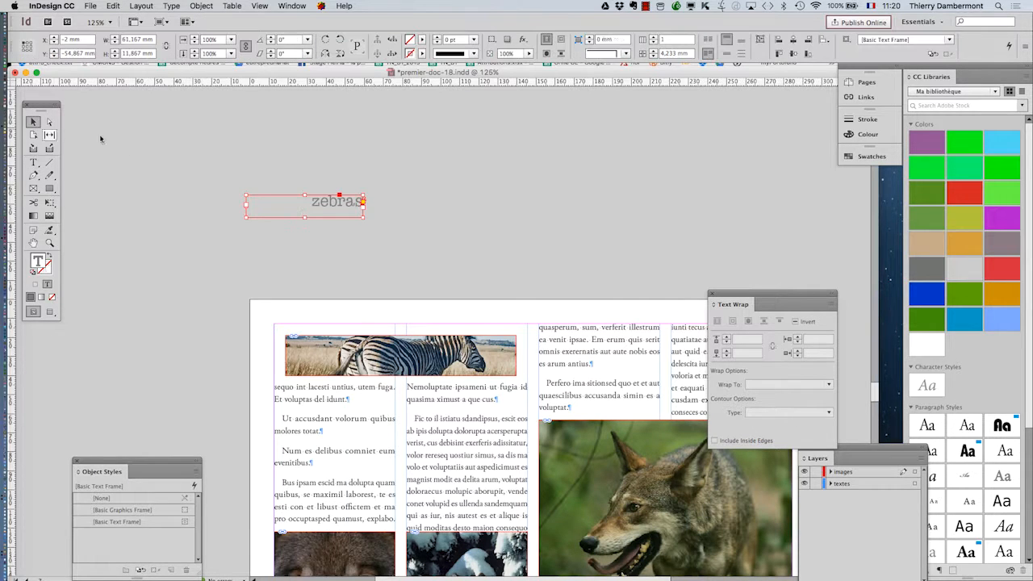
- Show the paragraph styles, try body on the zebras text, and apply sous-titres to it
{"action": "left_click", "coordinate": [171, 6]}
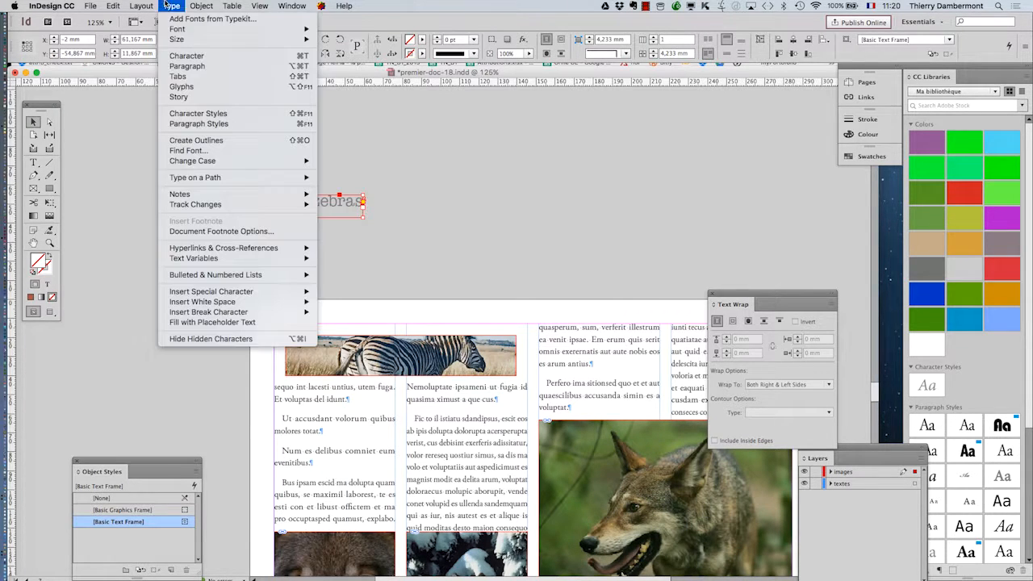
{"action": "left_click", "coordinate": [210, 125]}
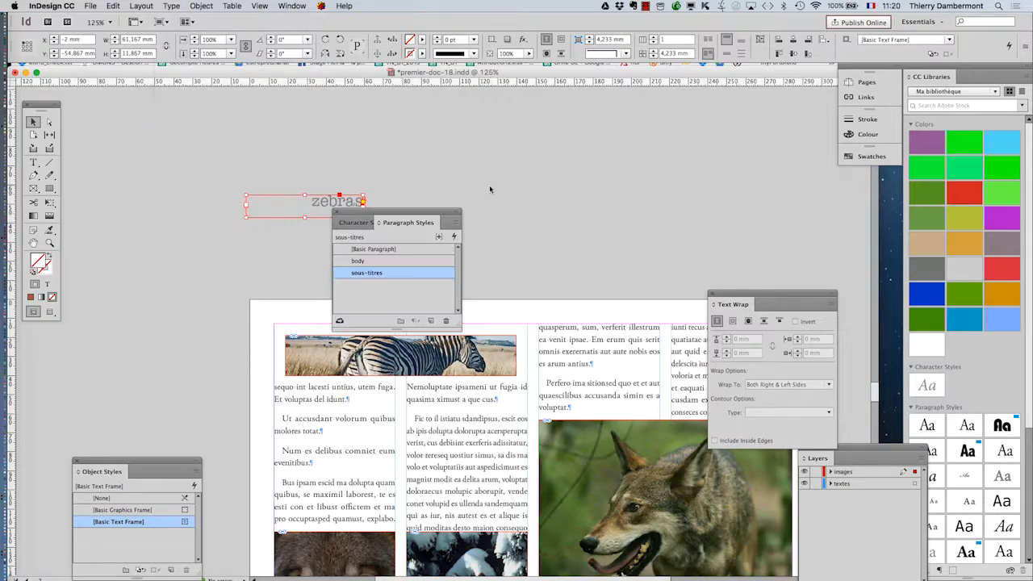
{"action": "left_click_drag", "start_coordinate": [428, 212], "coordinate": [482, 162]}
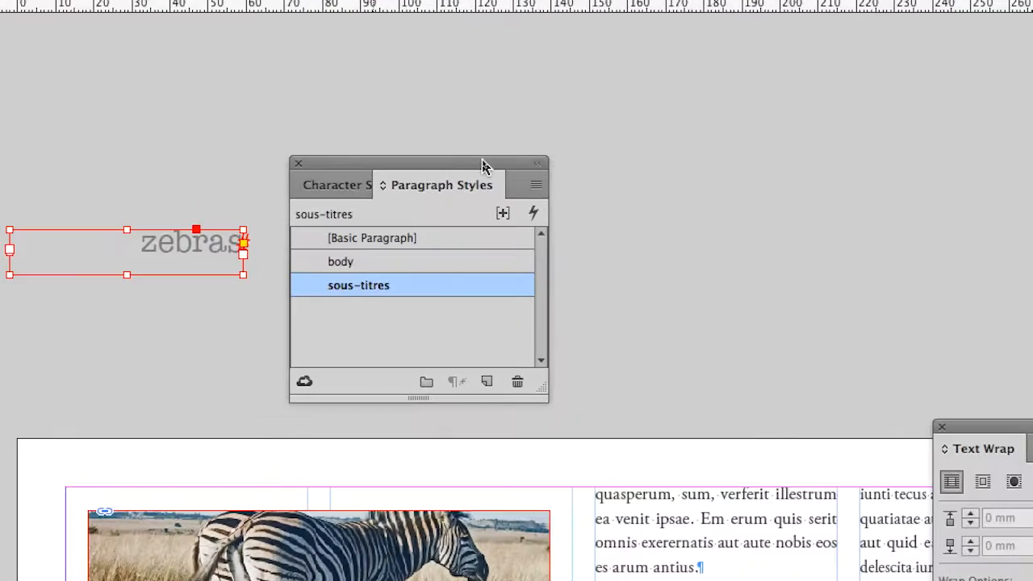
{"action": "left_click", "coordinate": [457, 213]}
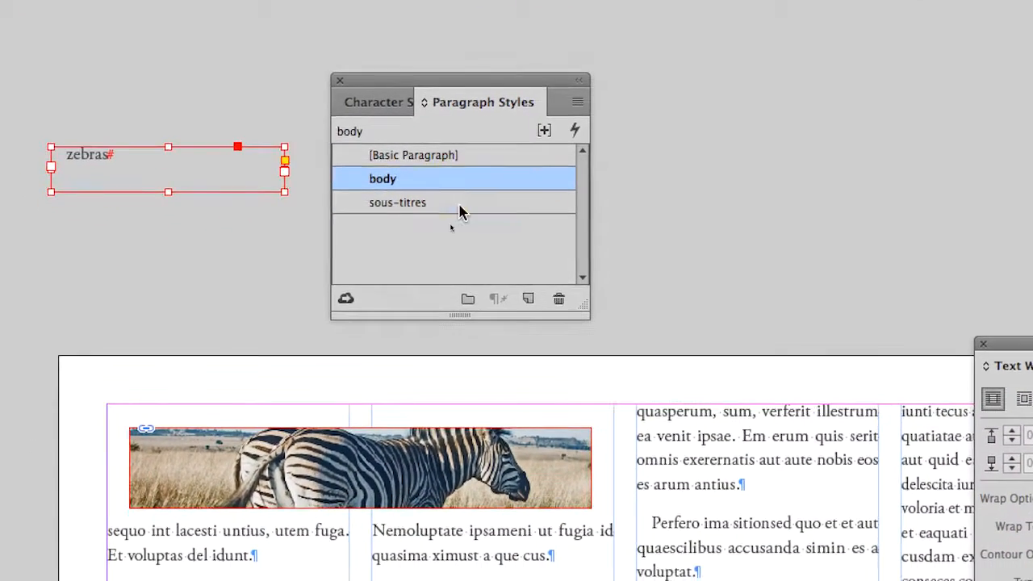
{"action": "left_click", "coordinate": [458, 224]}
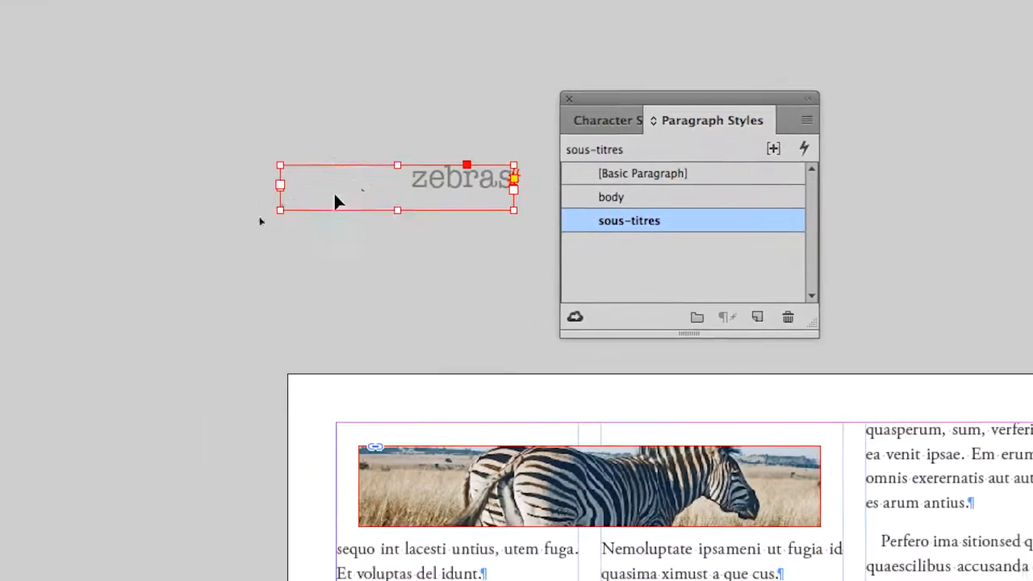
- Reduce the zebras text frame to about 32 × 9 mm and test it over the grassland zebra image and back on the pasteboard
{"action": "left_click_drag", "start_coordinate": [280, 210], "coordinate": [414, 497]}
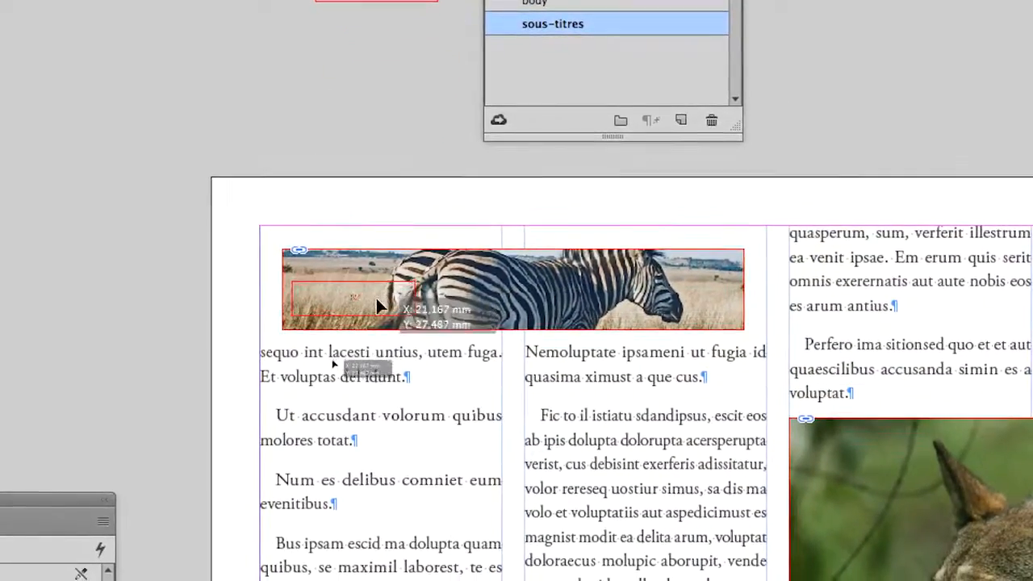
{"action": "left_click_drag", "start_coordinate": [376, 298], "coordinate": [237, 195]}
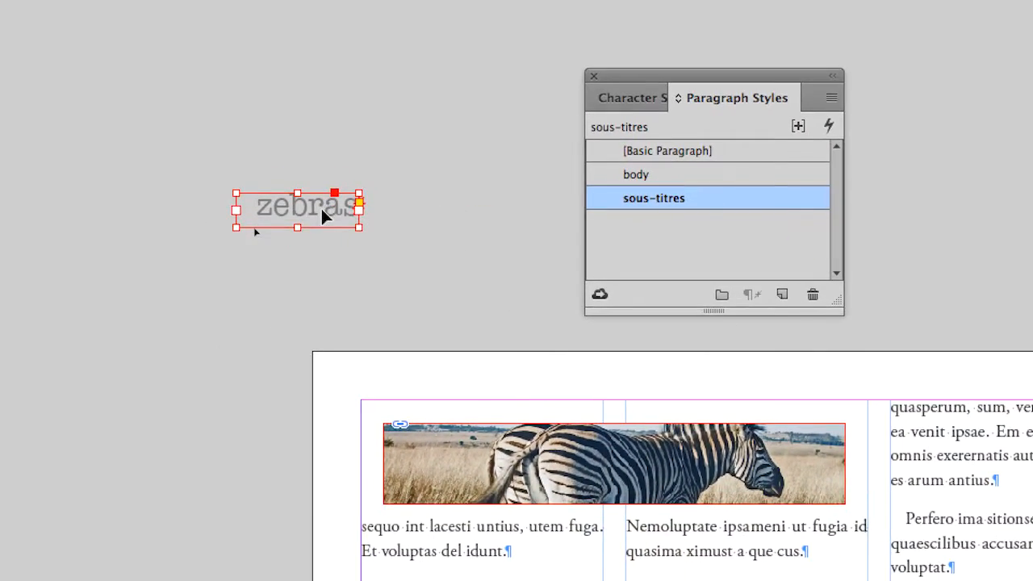
{"action": "left_click_drag", "start_coordinate": [321, 213], "coordinate": [259, 75]}
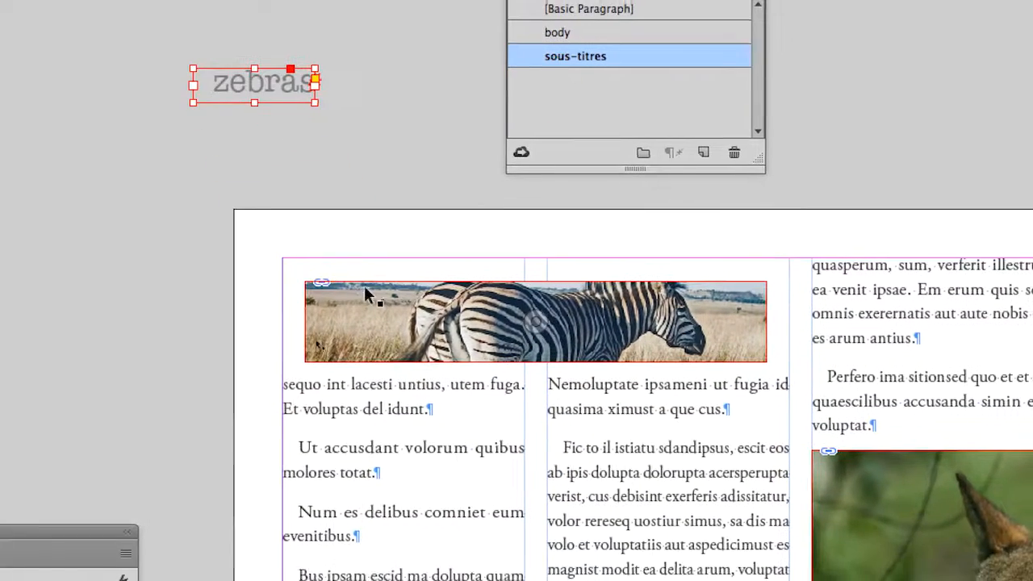
- Check the grassland zebra image's text wrap settings and place the zebras text frame over the lower-left part of the image
{"action": "left_click", "coordinate": [422, 436]}
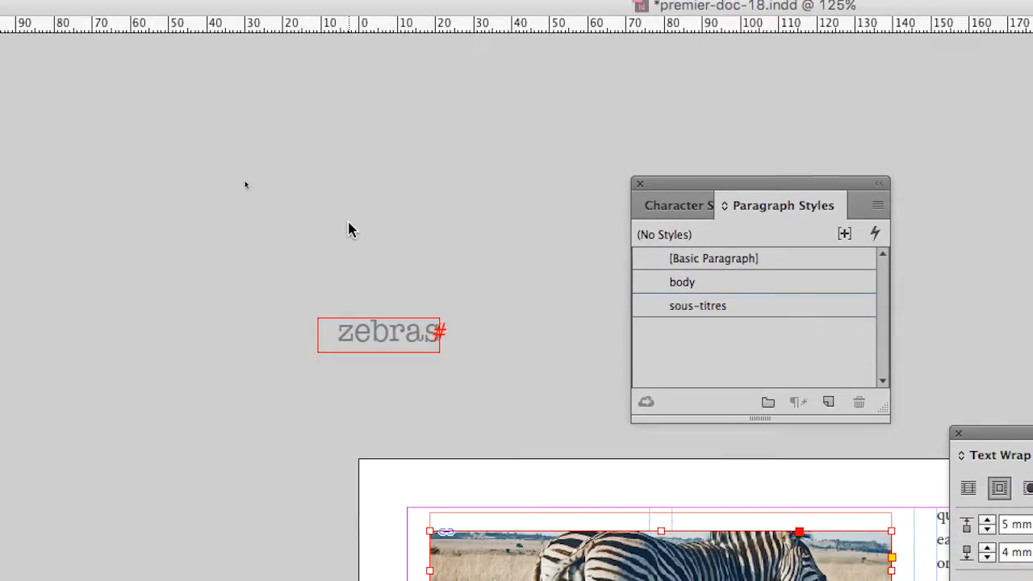
{"action": "left_click", "coordinate": [268, 239]}
{"action": "left_click_drag", "start_coordinate": [365, 266], "coordinate": [484, 519]}
{"action": "left_click_drag", "start_coordinate": [408, 355], "coordinate": [410, 357]}
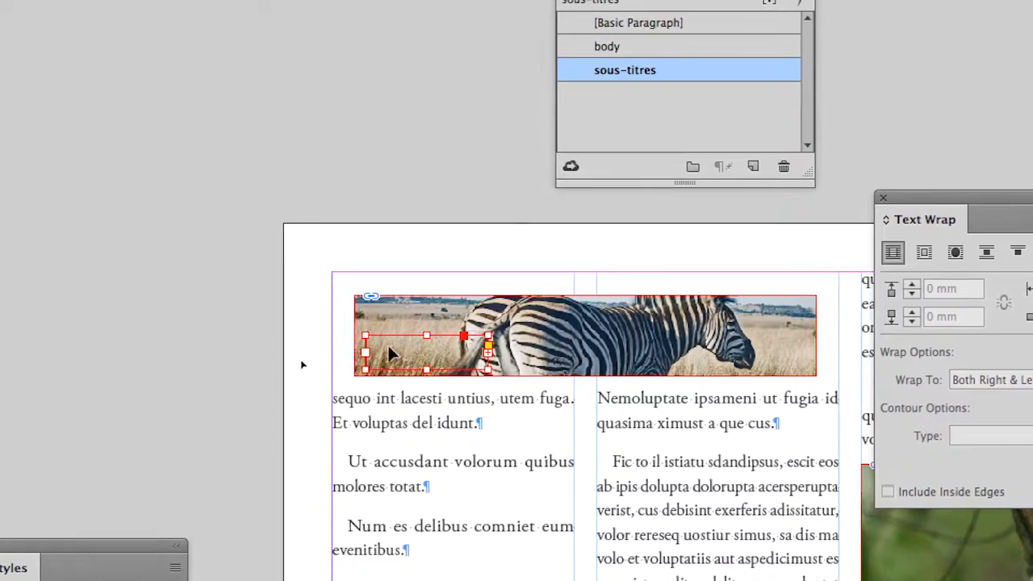
- Set the zebras text frame to ignore text wrap and shift it to X 19.5 mm, Y 31 mm on the image
{"action": "scroll", "coordinate": [391, 349], "scroll_direction": "up", "scroll_amount": 2}
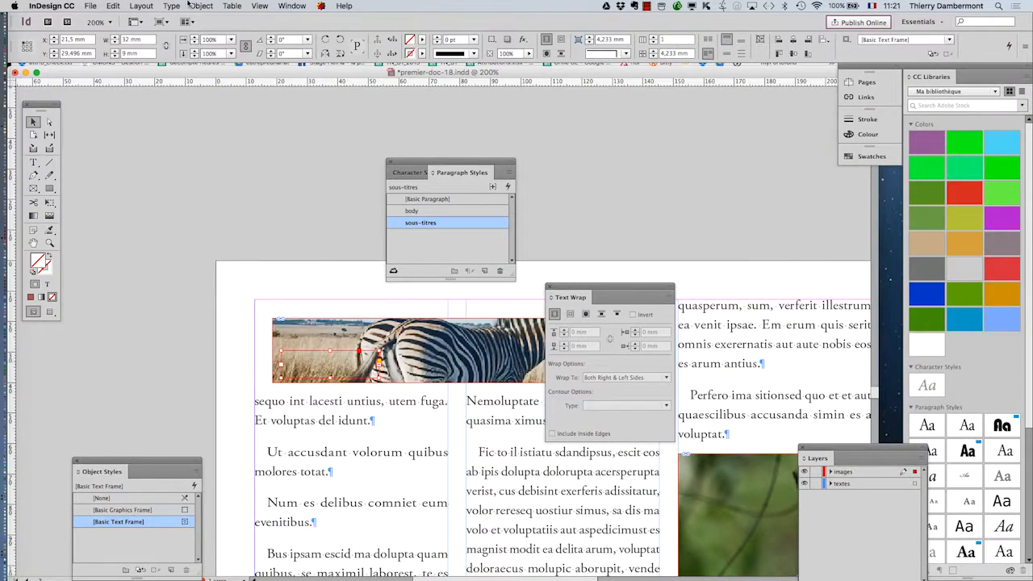
{"action": "left_click", "coordinate": [194, 6]}
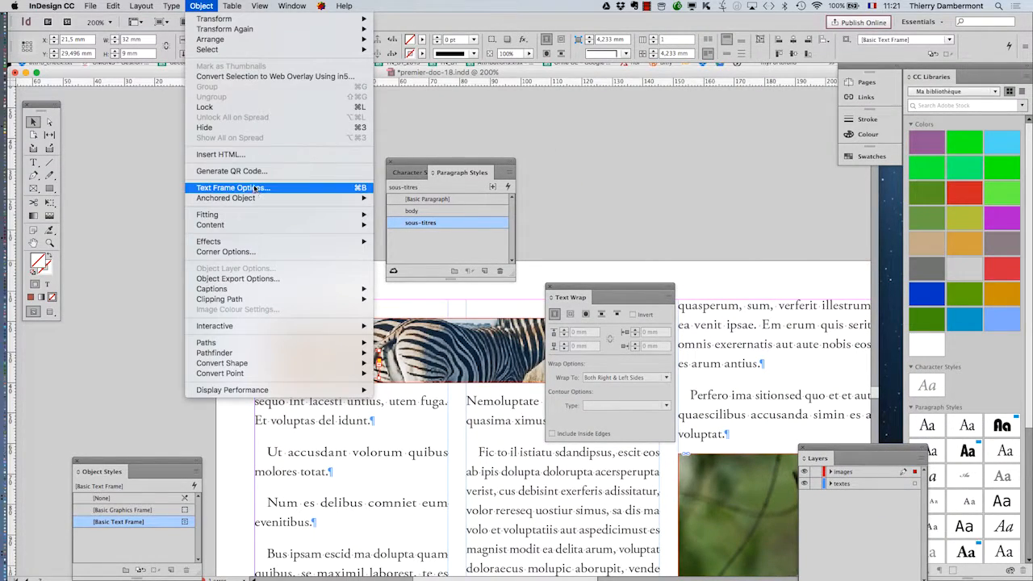
{"action": "left_click", "coordinate": [278, 189]}
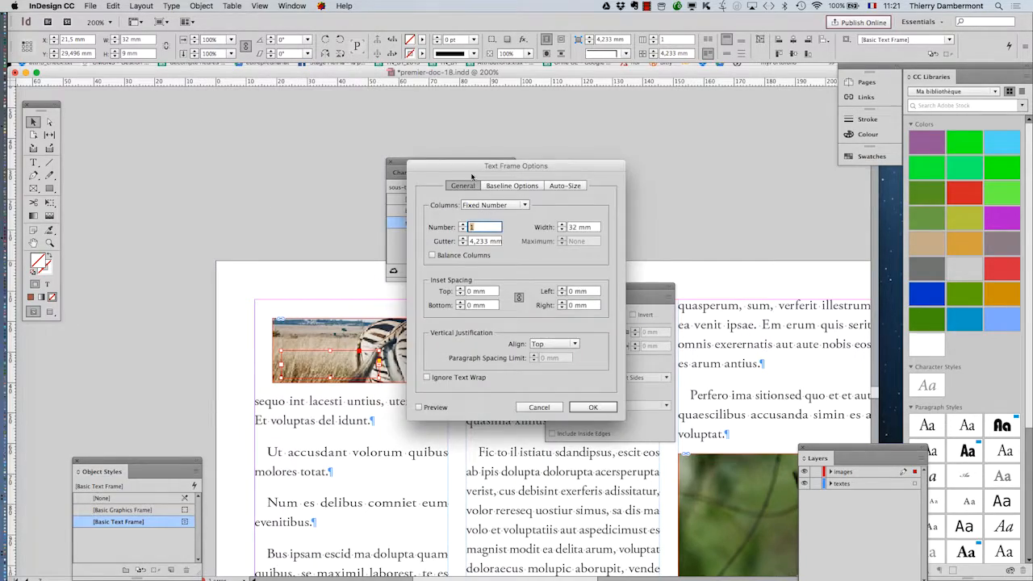
{"action": "left_click_drag", "start_coordinate": [472, 176], "coordinate": [653, 101]}
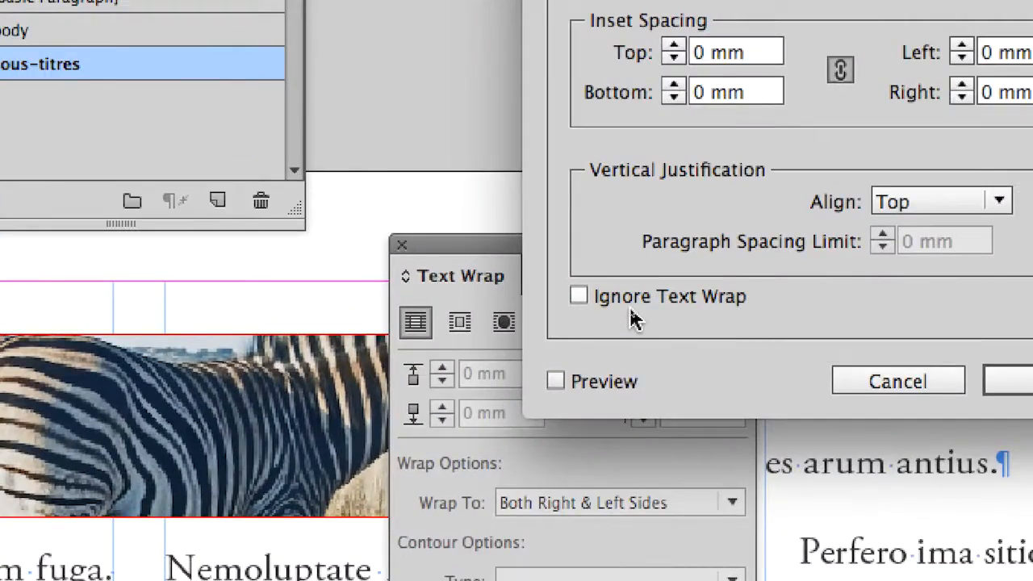
{"action": "left_click", "coordinate": [628, 313]}
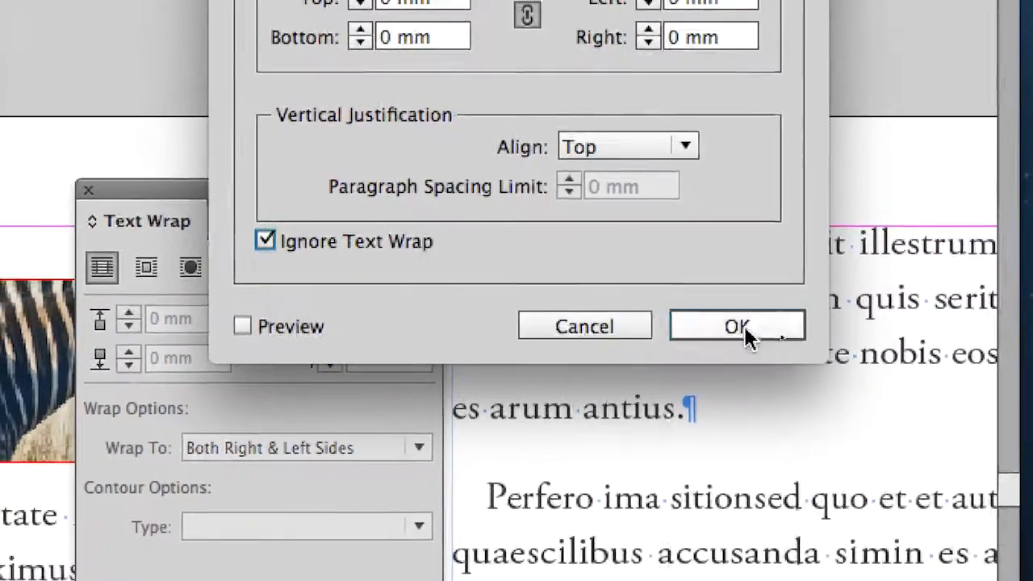
{"action": "left_click", "coordinate": [1011, 386]}
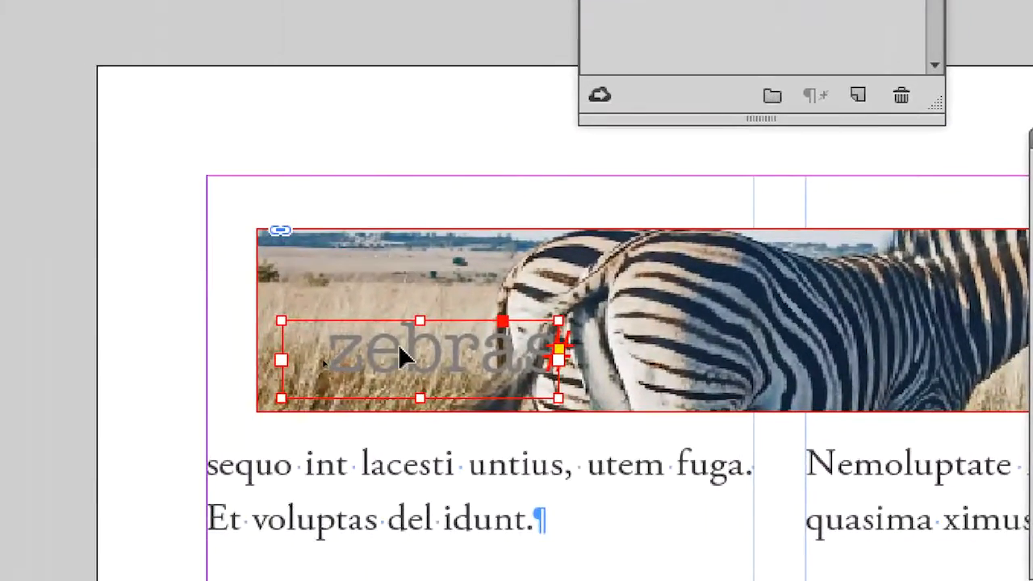
{"action": "left_click_drag", "start_coordinate": [355, 393], "coordinate": [337, 406]}
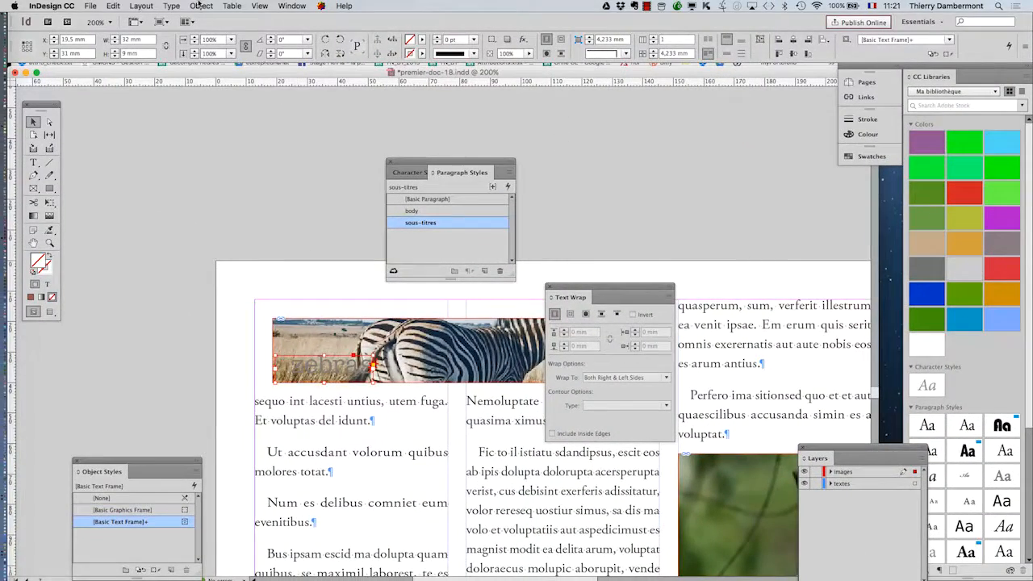
- Move the Paragraph Styles and Text Wrap panels clear of the grassland zebra image and bring the tools closer to it
{"action": "left_click", "coordinate": [200, 6]}
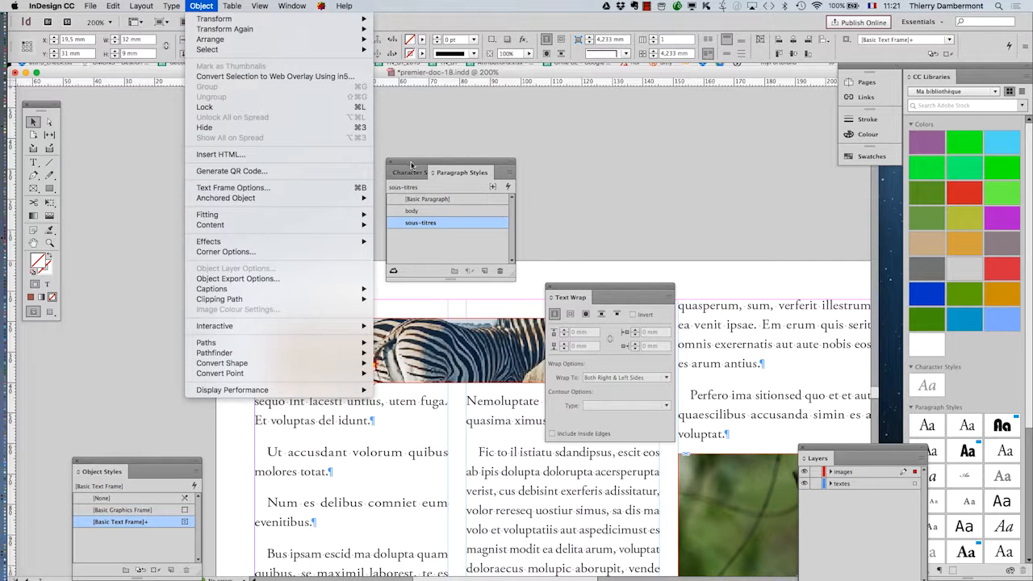
{"action": "key", "text": "Escape"}
{"action": "left_click_drag", "start_coordinate": [461, 164], "coordinate": [653, 124]}
{"action": "left_click_drag", "start_coordinate": [666, 287], "coordinate": [742, 270]}
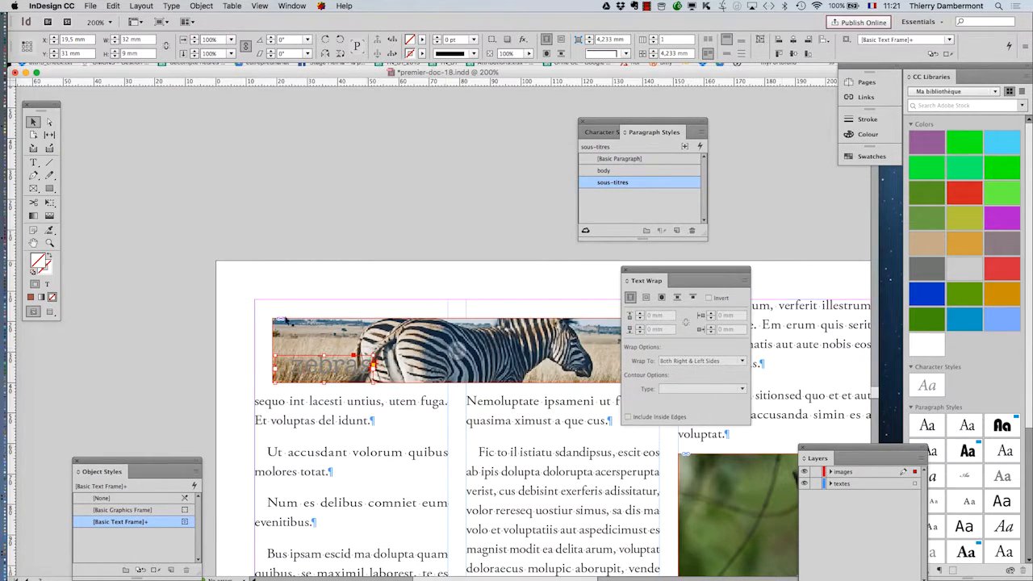
{"action": "left_click_drag", "start_coordinate": [47, 111], "coordinate": [195, 168]}
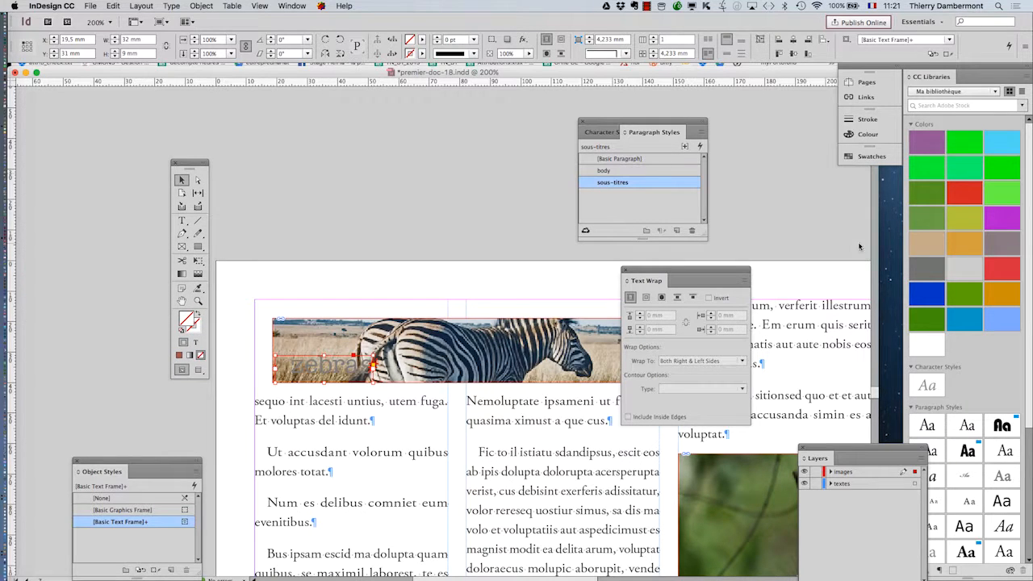
- Show the Swatches and position them with the tools near the zebras text frame
{"action": "left_click", "coordinate": [293, 6]}
{"action": "mouse_move", "coordinate": [328, 77]}
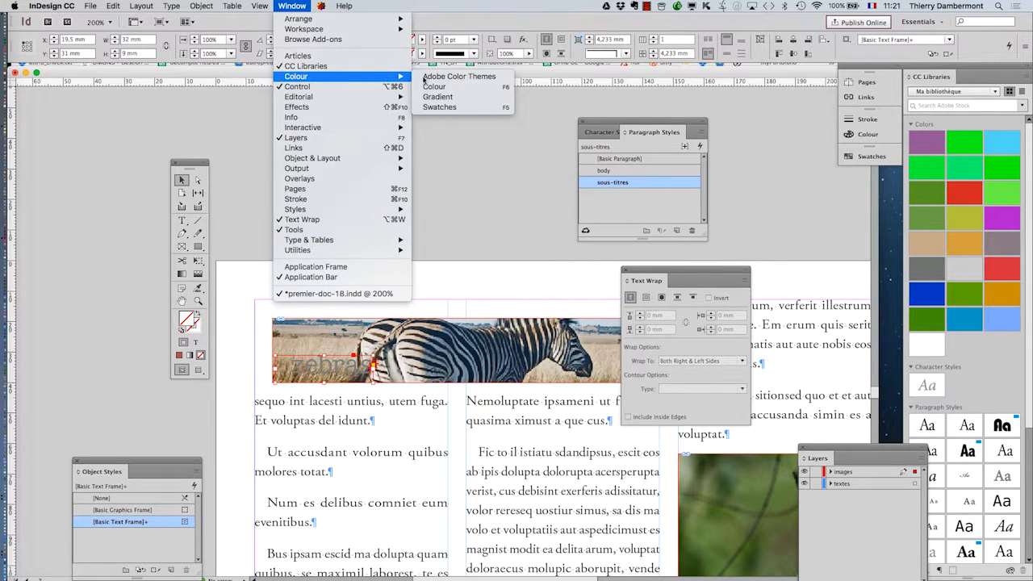
{"action": "left_click", "coordinate": [439, 106]}
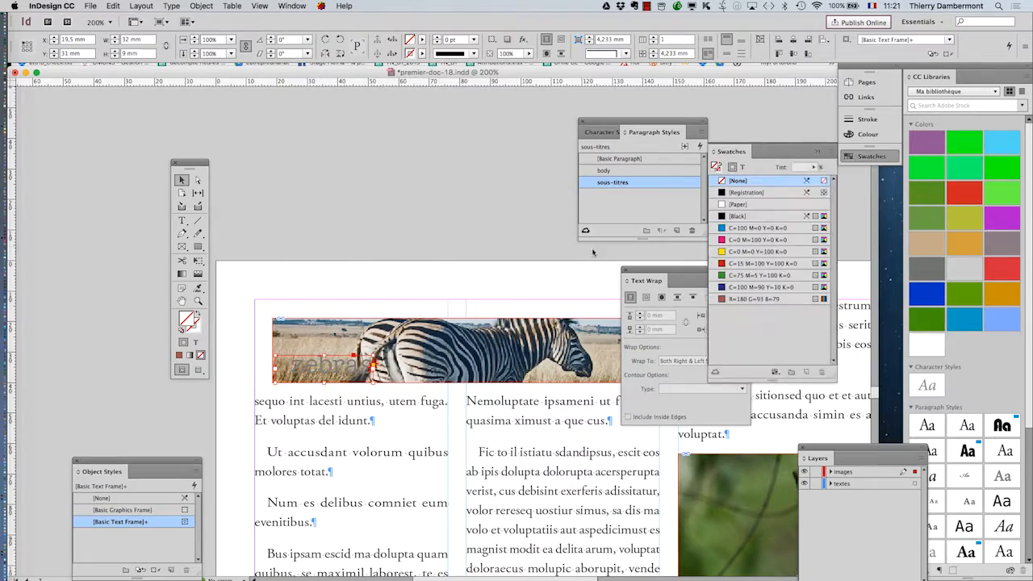
{"action": "left_click_drag", "start_coordinate": [729, 152], "coordinate": [416, 219]}
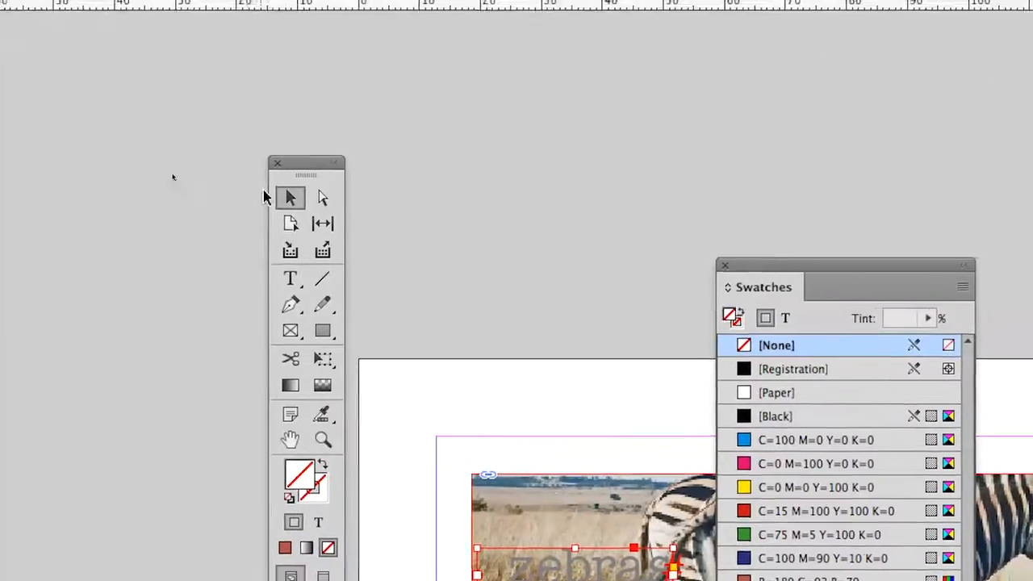
{"action": "left_click_drag", "start_coordinate": [277, 186], "coordinate": [356, 187]}
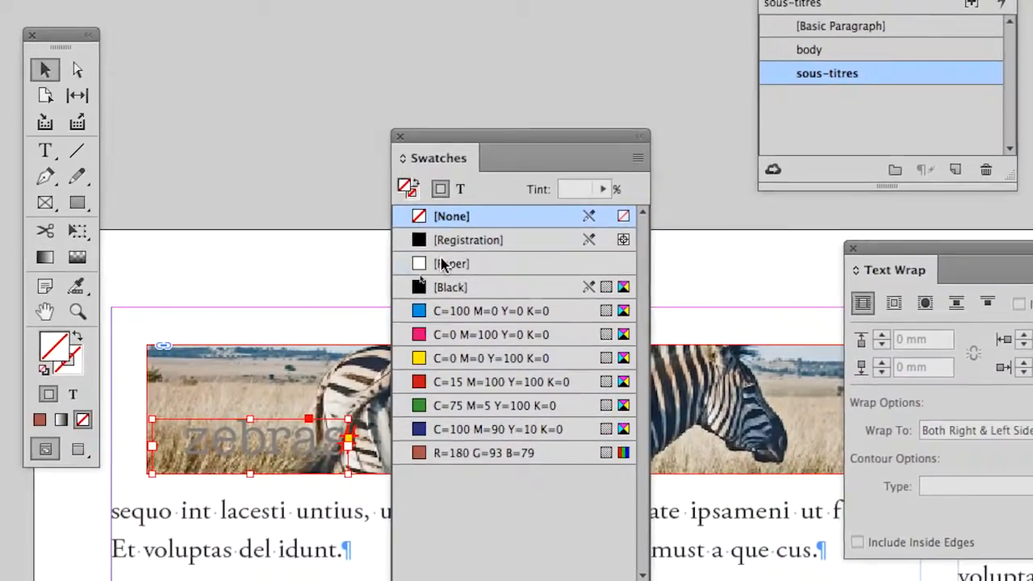
- Try filling the zebras text frame with the [Paper] swatch and undo the fill
{"action": "left_click", "coordinate": [473, 306]}
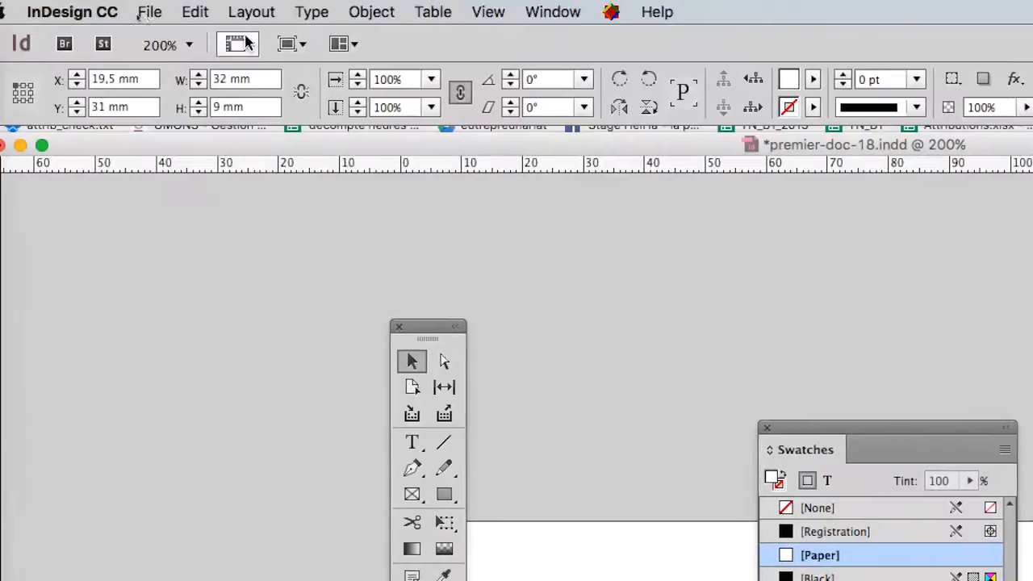
{"action": "left_click", "coordinate": [195, 12]}
{"action": "left_click", "coordinate": [211, 36]}
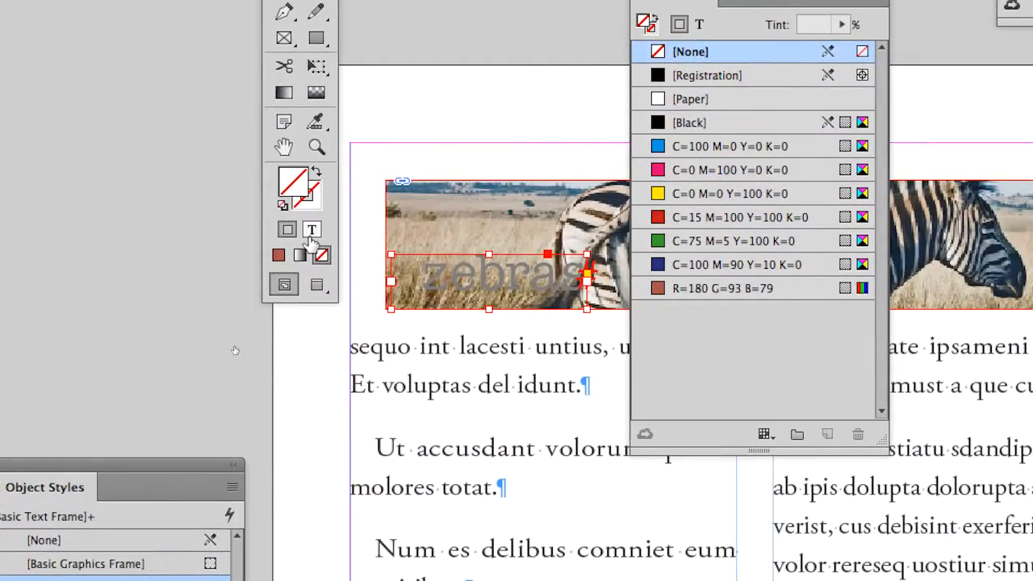
- Colour the zebras text itself with the [Paper] swatch and display the page in Preview mode with nothing selected
{"action": "left_click", "coordinate": [311, 239]}
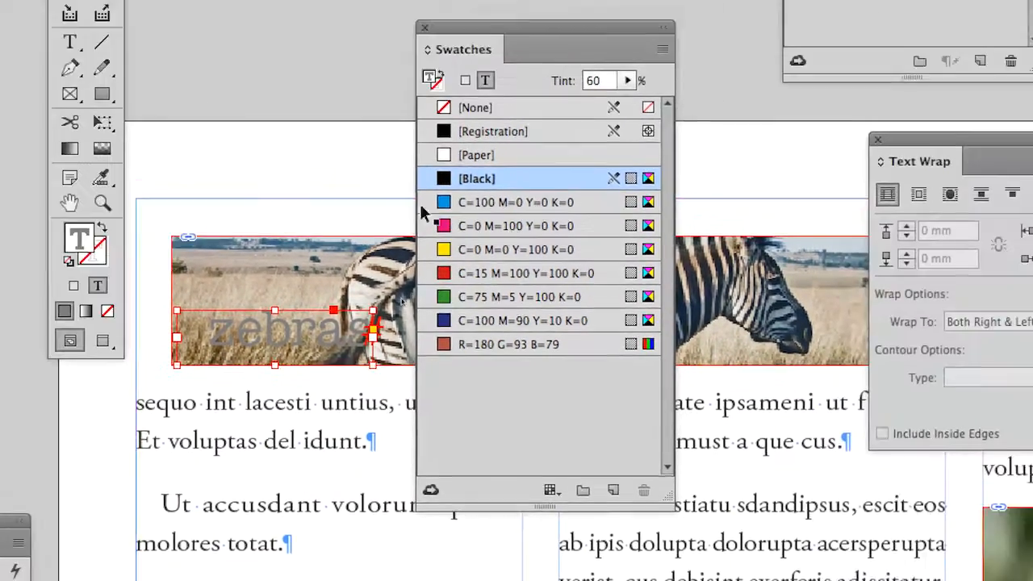
{"action": "left_click", "coordinate": [701, 101]}
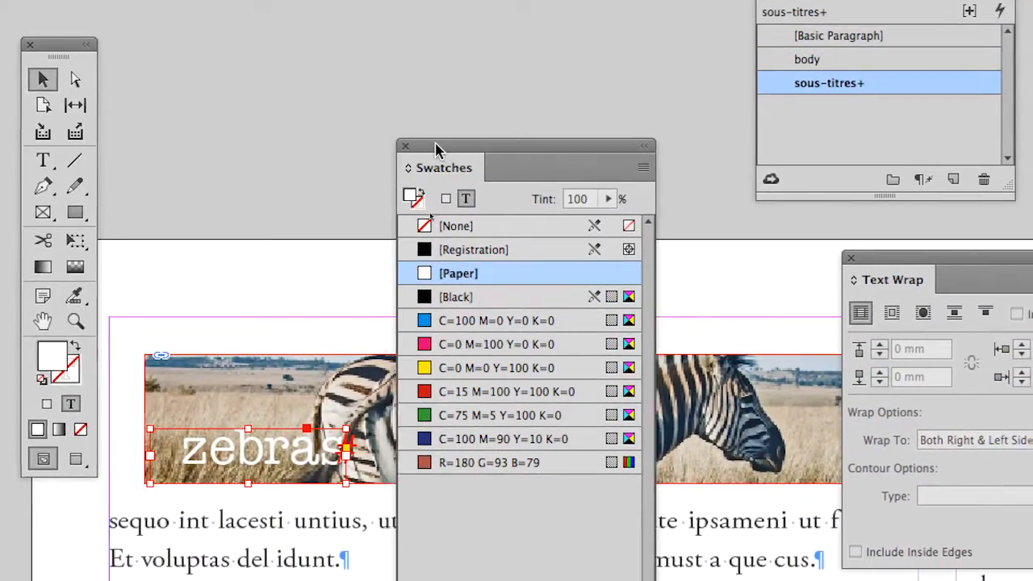
{"action": "left_click_drag", "start_coordinate": [436, 146], "coordinate": [553, 140]}
{"action": "left_click", "coordinate": [238, 164]}
{"action": "left_click", "coordinate": [76, 459]}
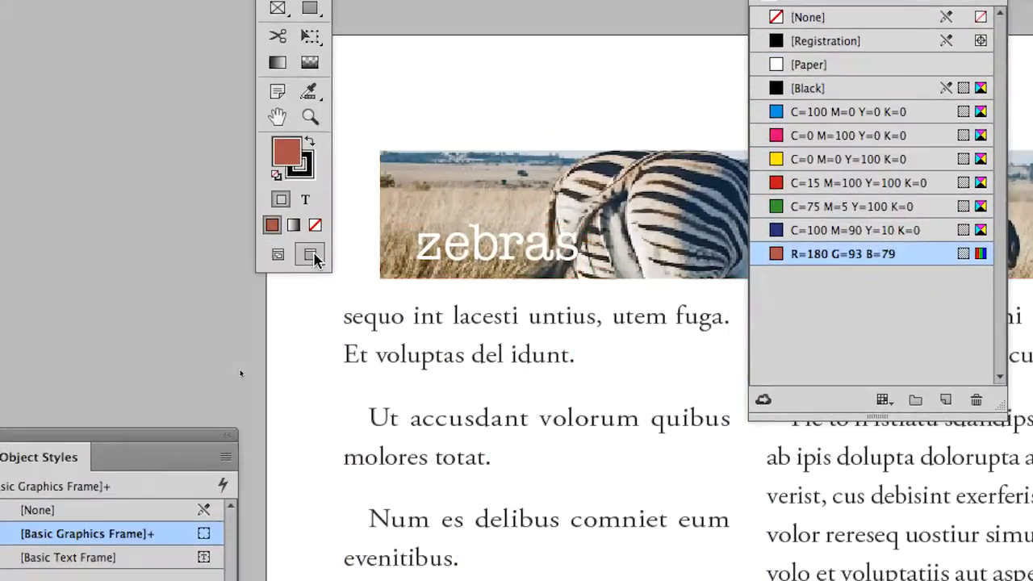
- Select the zebras text frame and bring the Paragraph Styles panel over the grassland zebra image
{"action": "left_click", "coordinate": [460, 244]}
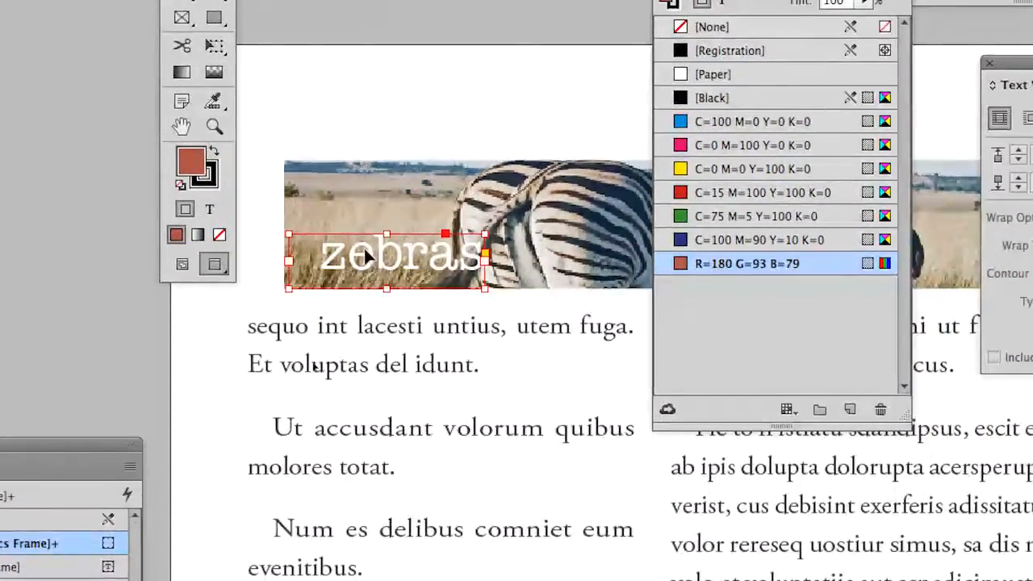
{"action": "key", "text": "slash"}
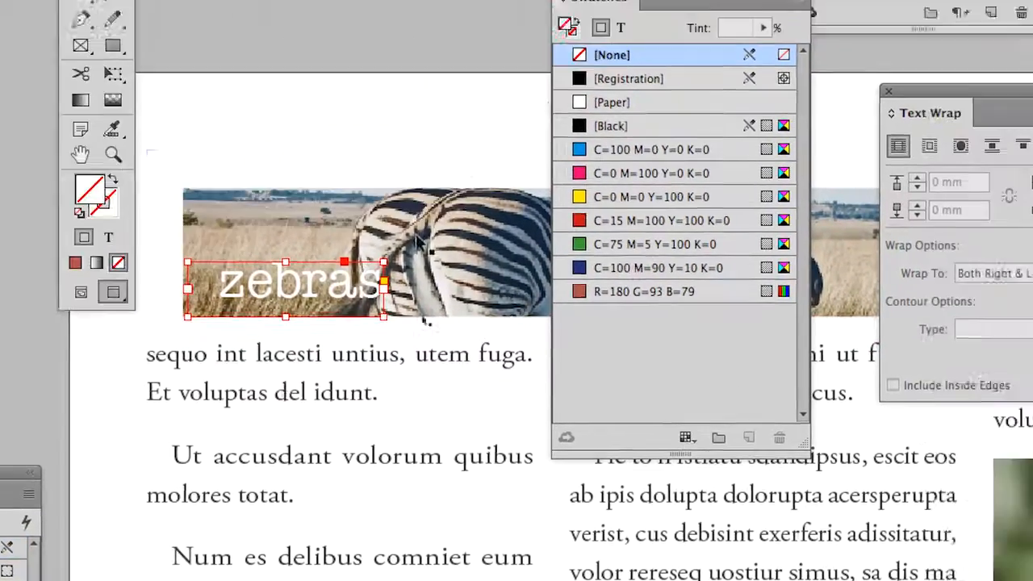
{"action": "left_click_drag", "start_coordinate": [474, 146], "coordinate": [674, 127]}
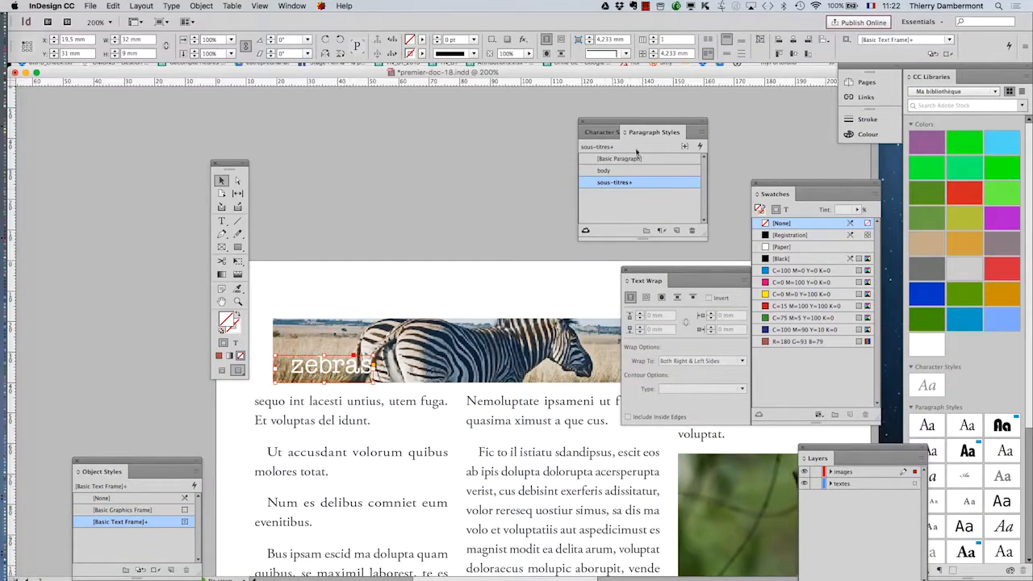
{"action": "left_click_drag", "start_coordinate": [638, 122], "coordinate": [485, 277]}
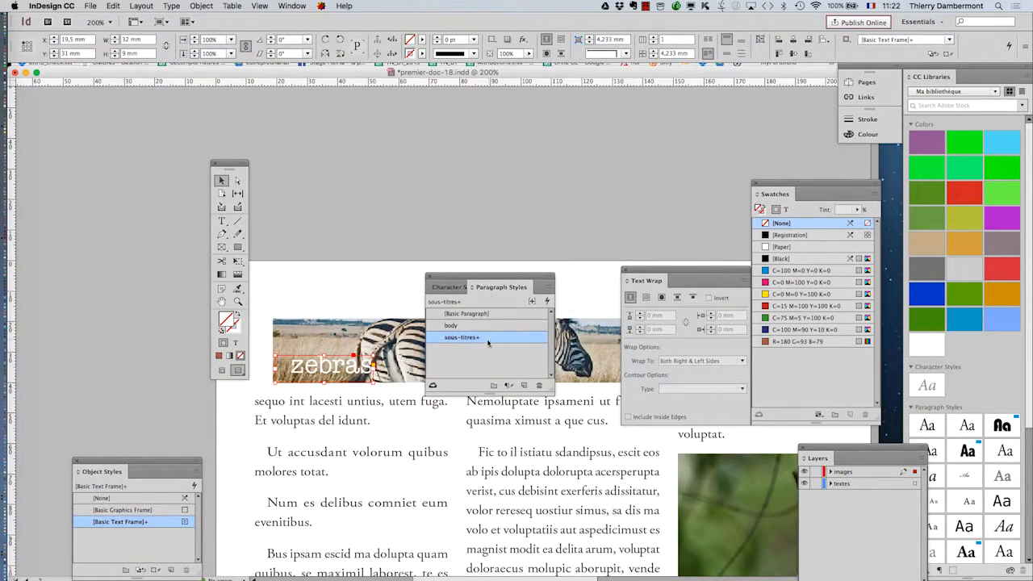
{"action": "mouse_move", "coordinate": [486, 344]}
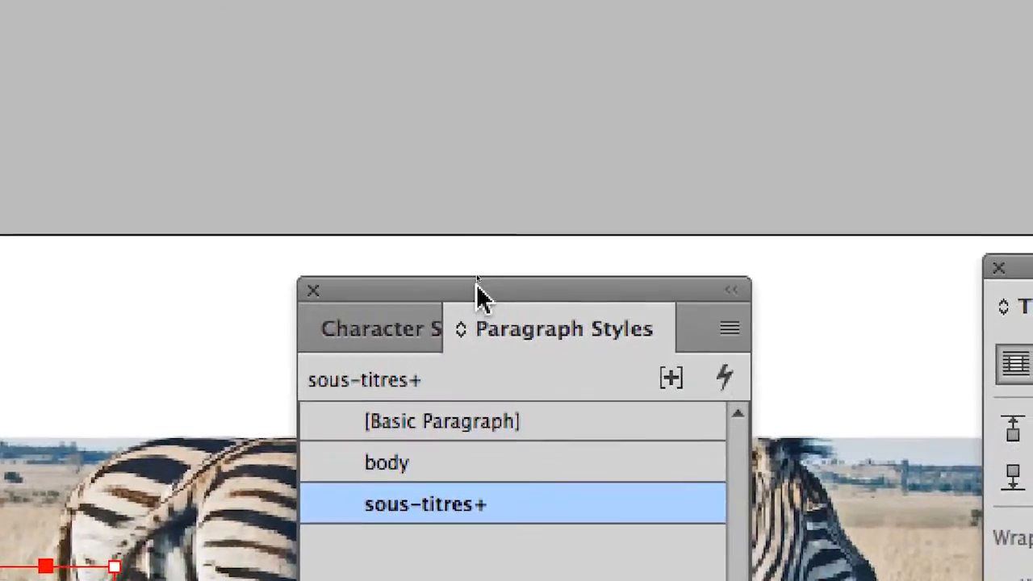
- Separate the Paragraph Styles from the Character Styles, leaving the Character Styles beside the tools and the Paragraph Styles over the zebra image
{"action": "left_click_drag", "start_coordinate": [458, 106], "coordinate": [193, 212]}
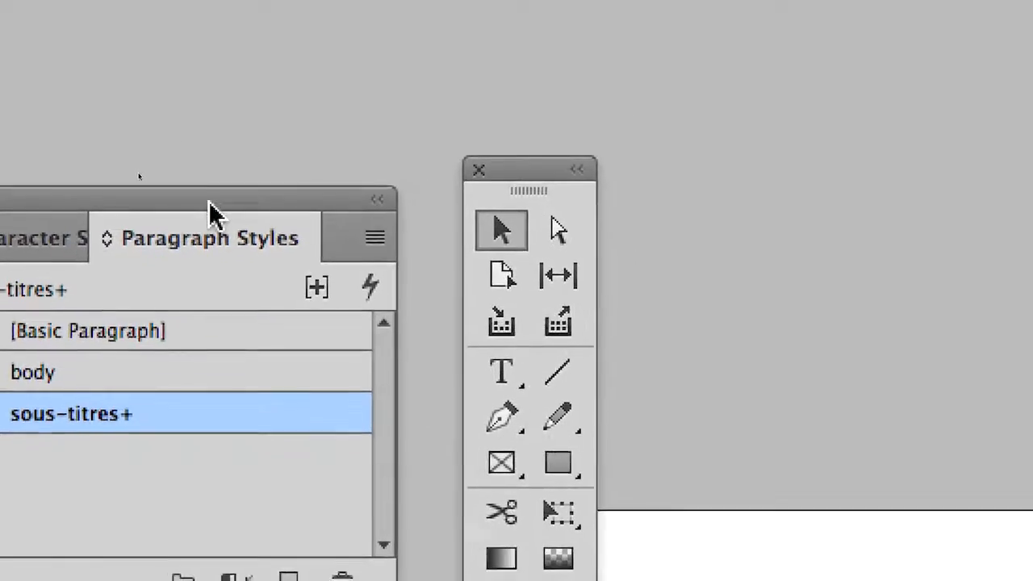
{"action": "left_click_drag", "start_coordinate": [289, 38], "coordinate": [452, 315]}
{"action": "left_click_drag", "start_coordinate": [266, 296], "coordinate": [268, 307]}
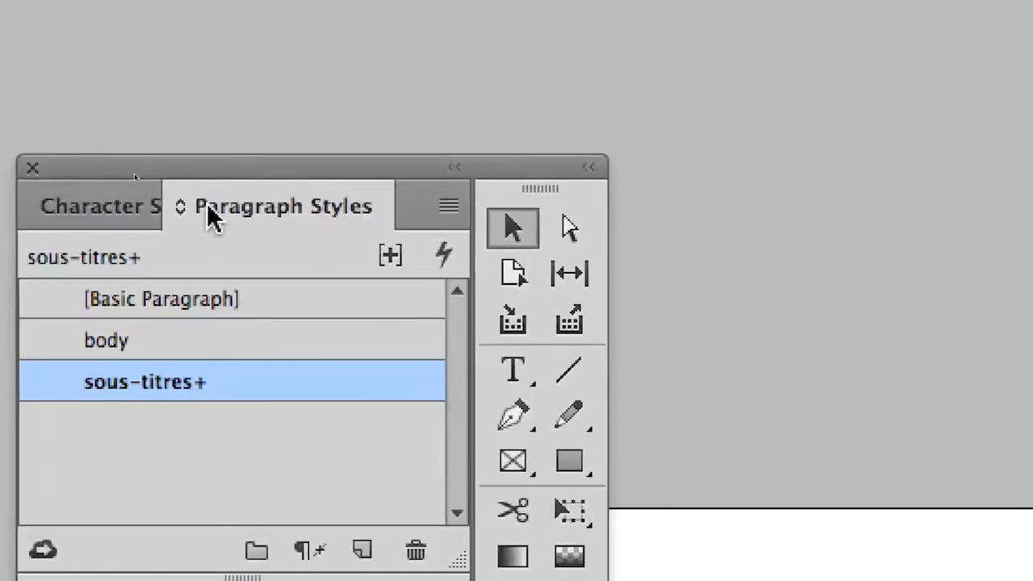
{"action": "left_click_drag", "start_coordinate": [208, 203], "coordinate": [434, 320]}
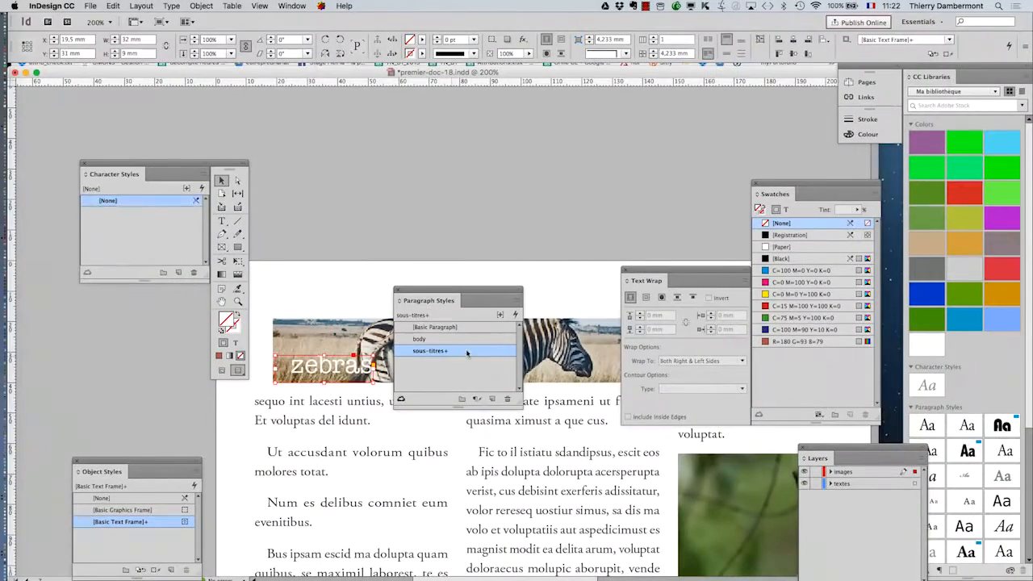
- Compare the paragraph style indication with the zebras text frame selected and deselected
{"action": "left_click", "coordinate": [441, 231]}
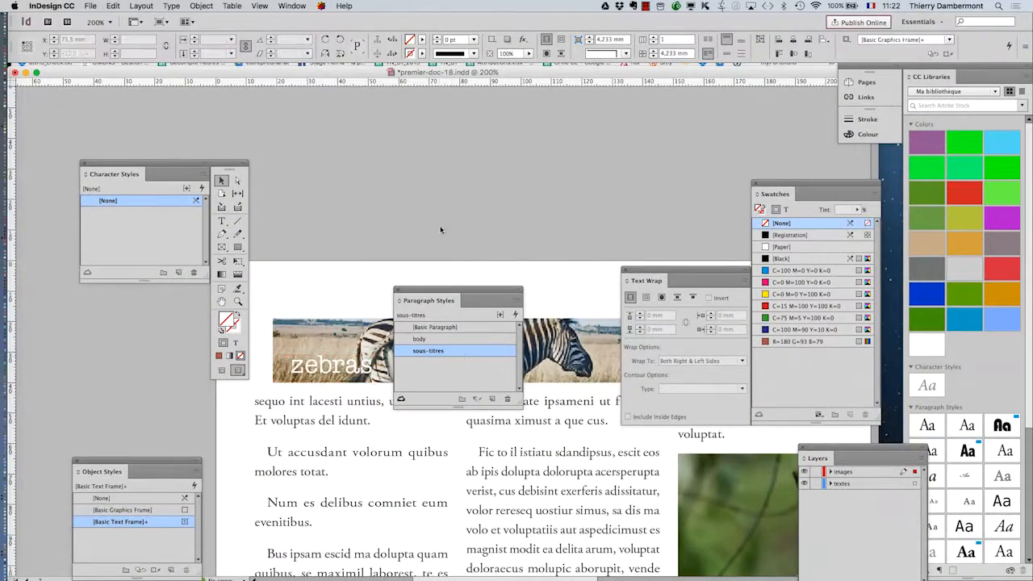
{"action": "left_click", "coordinate": [355, 363]}
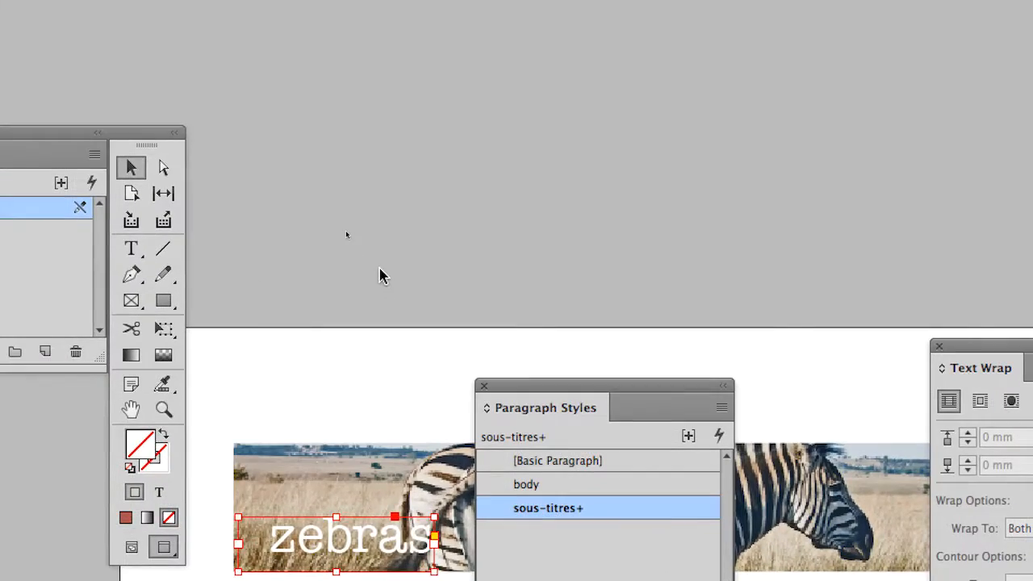
{"action": "left_click", "coordinate": [266, 118]}
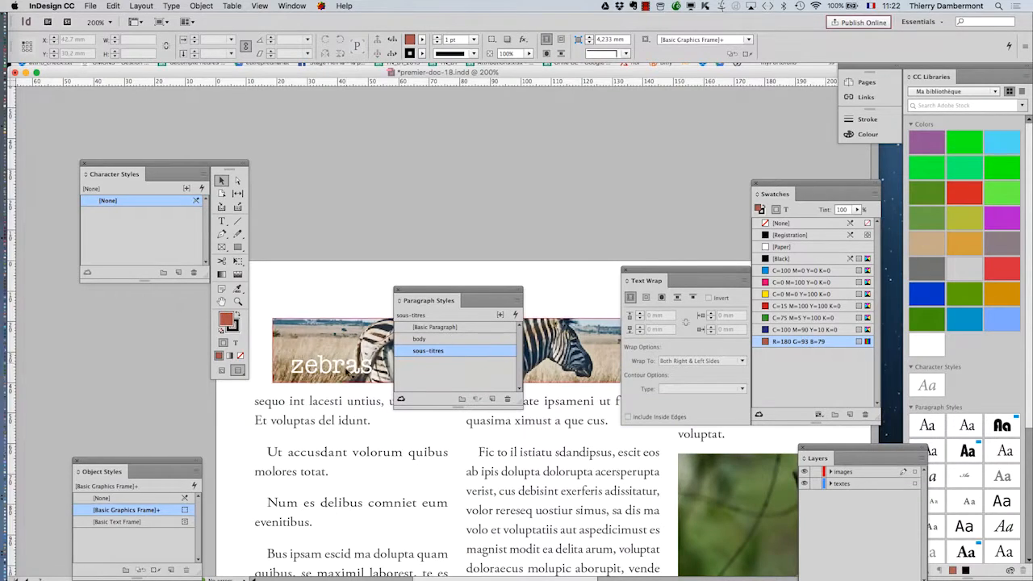
{"action": "left_click", "coordinate": [364, 367]}
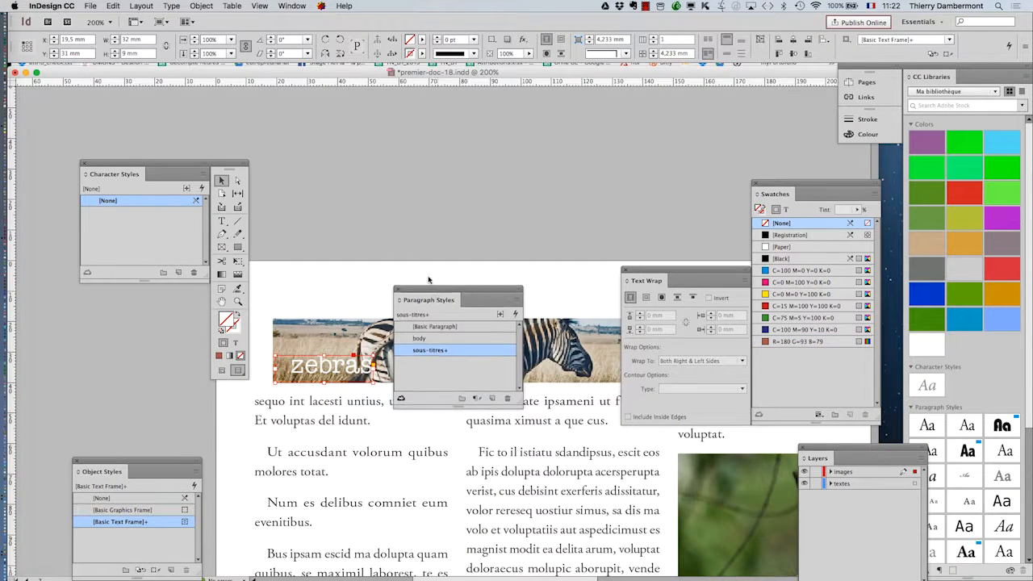
- Move the Paragraph Styles above the zebra image and reselect the zebras text frame
{"action": "left_click_drag", "start_coordinate": [433, 307], "coordinate": [329, 172]}
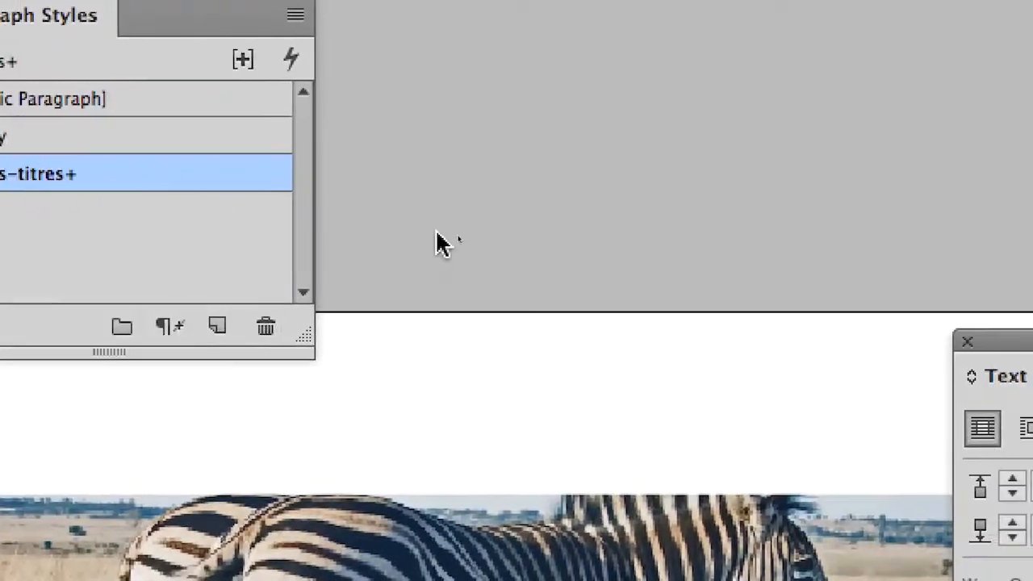
{"action": "left_click", "coordinate": [743, 220]}
{"action": "left_click", "coordinate": [367, 347]}
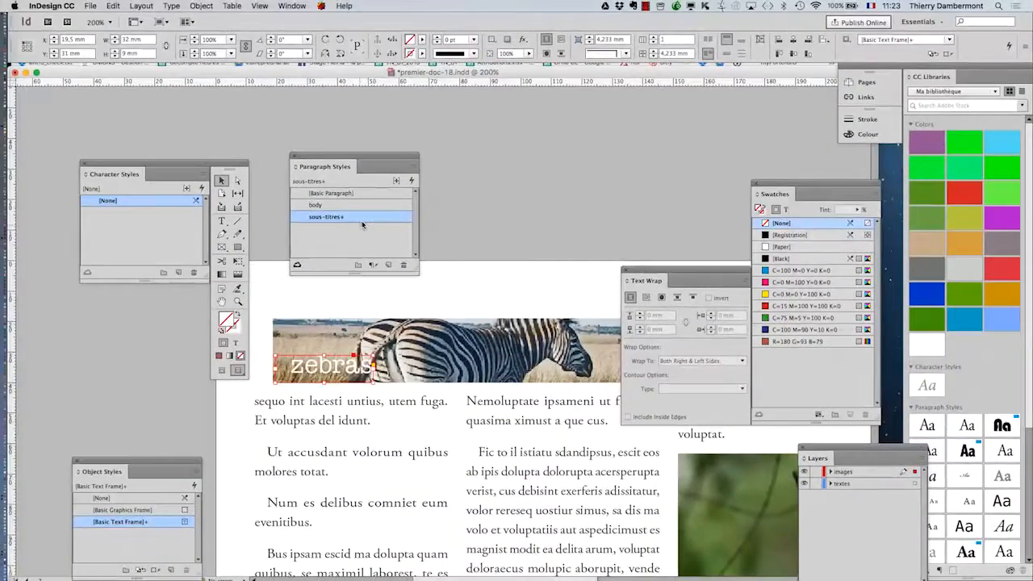
{"action": "key", "text": "super+equal"}
{"action": "key", "text": "super+equal"}
{"action": "key", "text": "super+equal"}
{"action": "key", "text": "super+equal"}
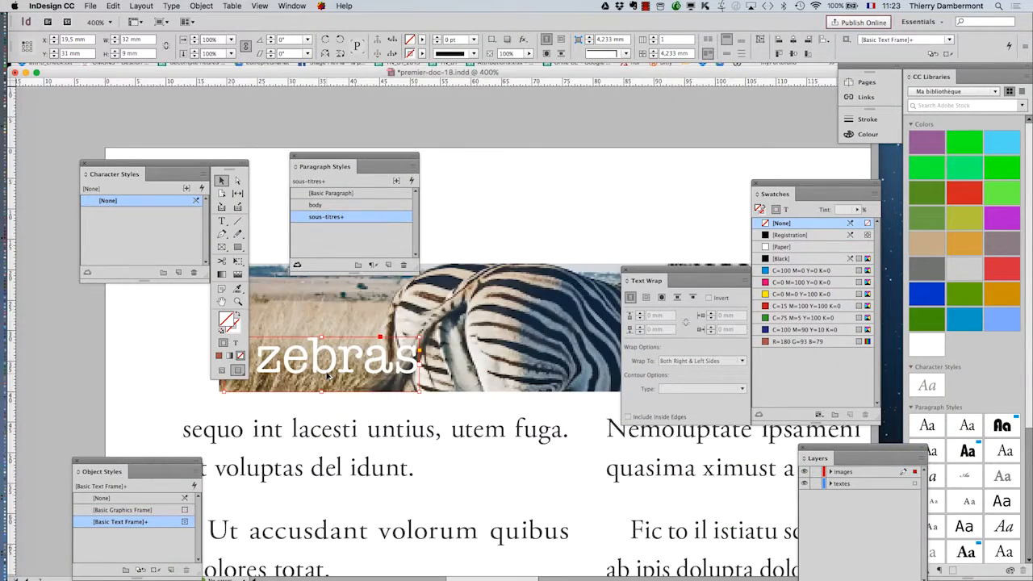
- Arrange the tools, Character Styles and Paragraph Styles so that they no longer cover the zebra image
{"action": "left_click_drag", "start_coordinate": [229, 166], "coordinate": [177, 90]}
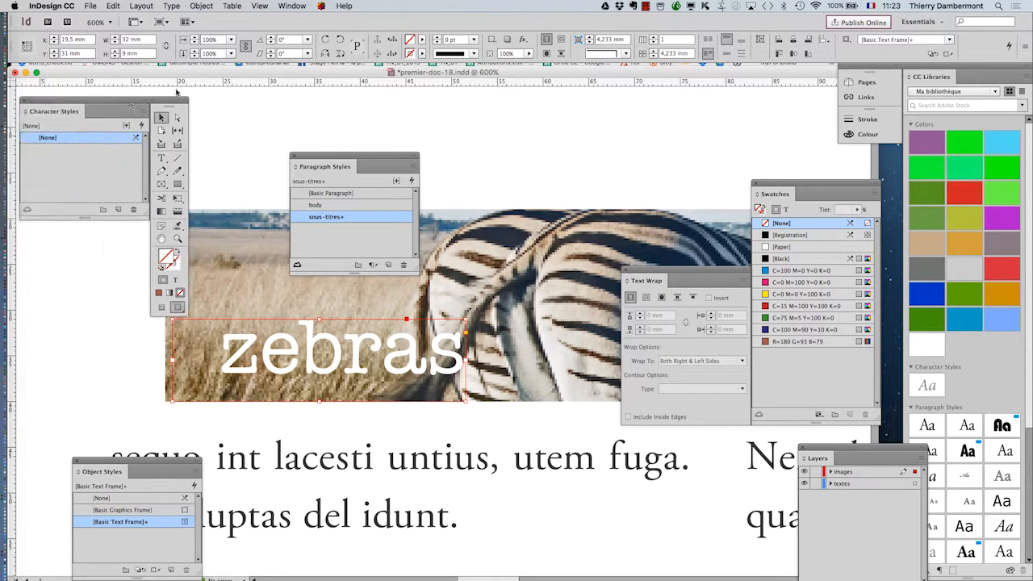
{"action": "left_click_drag", "start_coordinate": [109, 100], "coordinate": [76, 265]}
{"action": "left_click", "coordinate": [85, 87]}
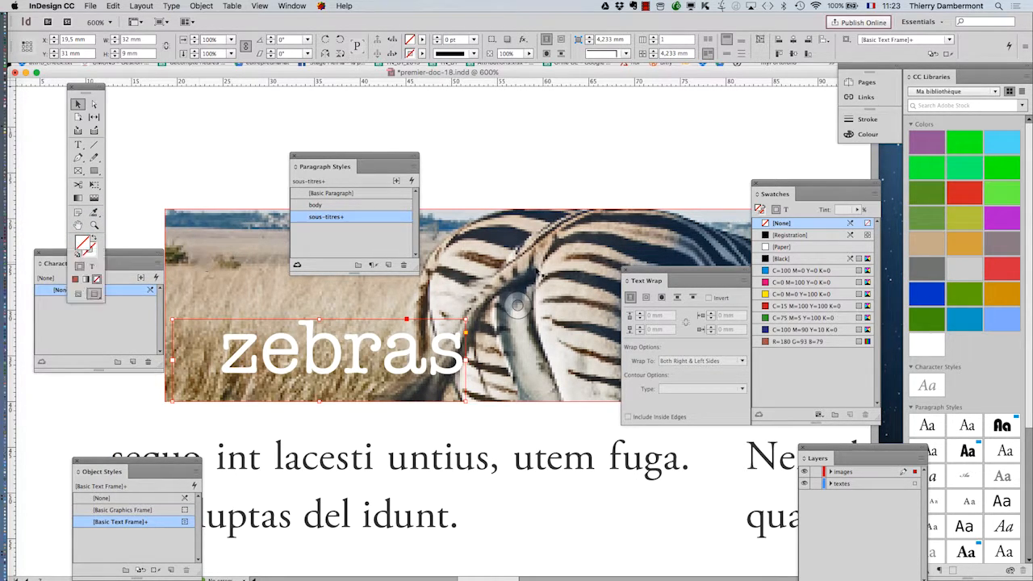
{"action": "scroll", "coordinate": [473, 300], "scroll_direction": "down", "scroll_amount": 3}
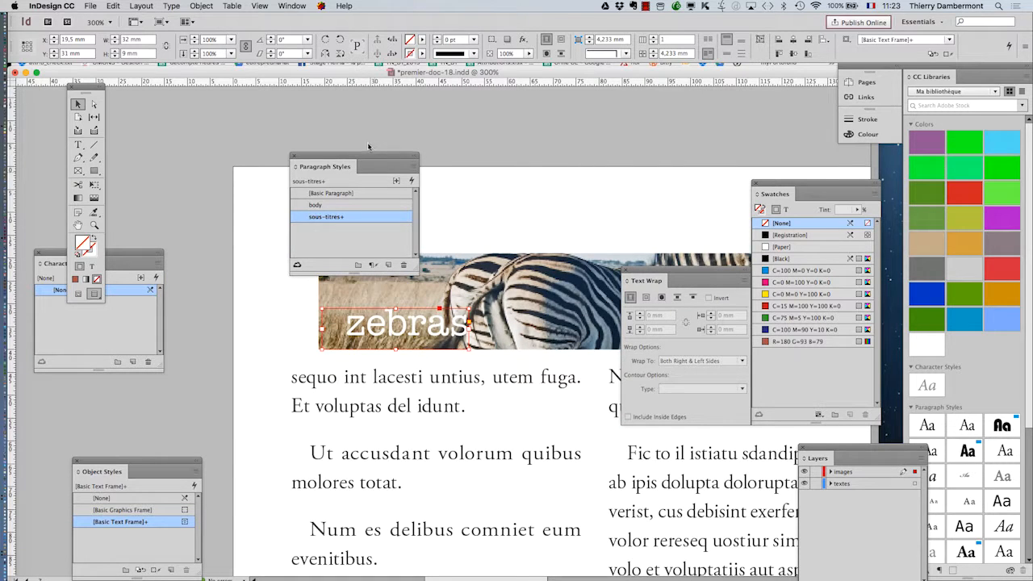
{"action": "left_click_drag", "start_coordinate": [372, 158], "coordinate": [260, 118]}
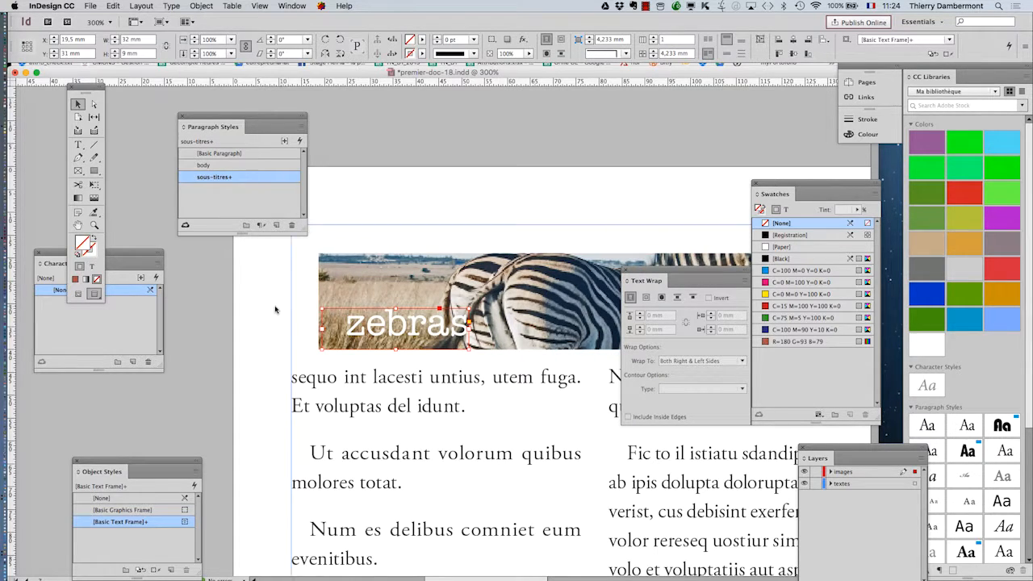
- Deselect everything and view the page in Preview mode at 125% with the whole zebra image clear of the panels
{"action": "left_click", "coordinate": [167, 356]}
{"action": "key", "text": "super+minus"}
{"action": "key", "text": "super+minus"}
{"action": "key", "text": "super+minus"}
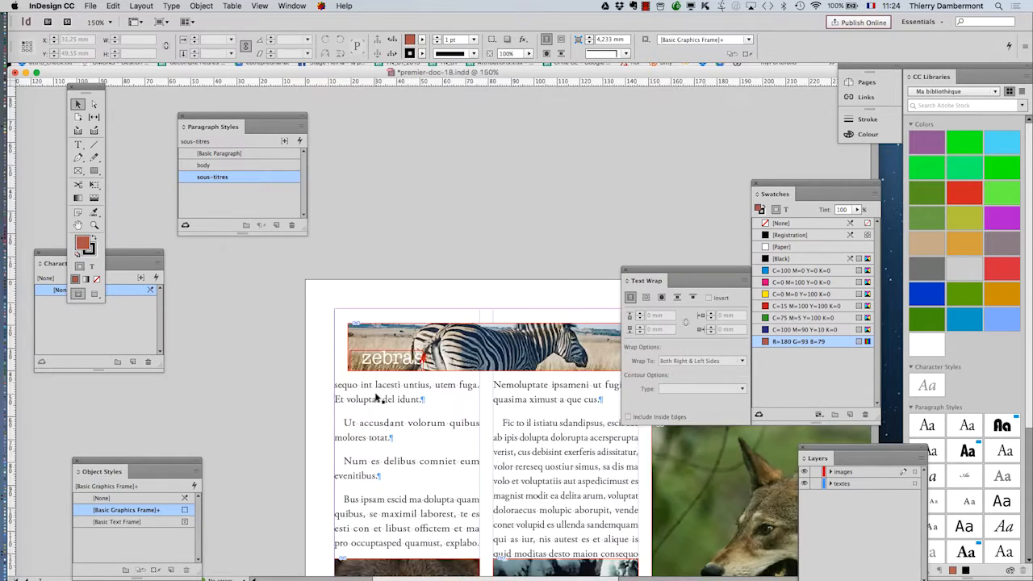
{"action": "left_click_drag", "start_coordinate": [320, 346], "coordinate": [235, 280]}
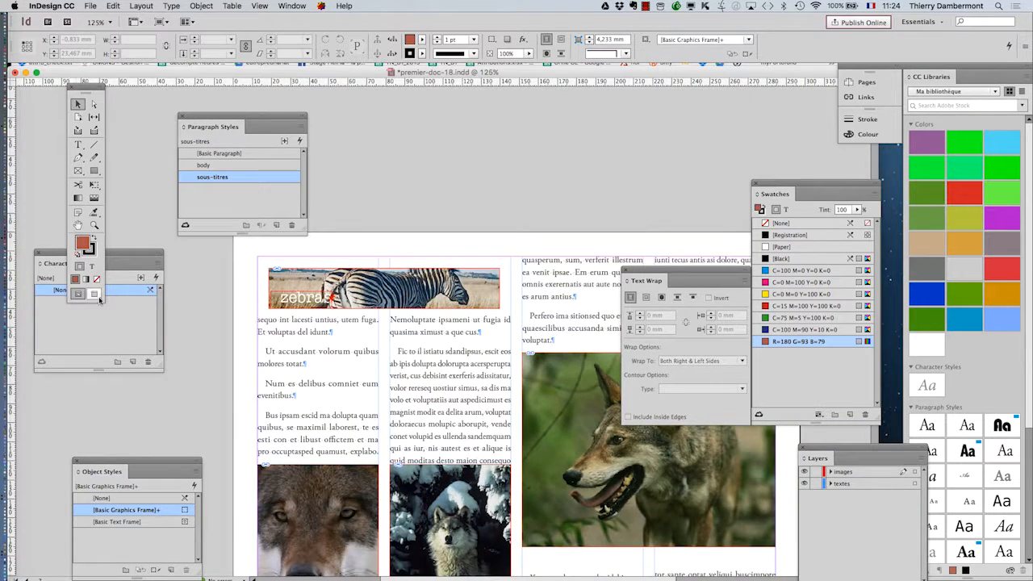
{"action": "left_click", "coordinate": [96, 294]}
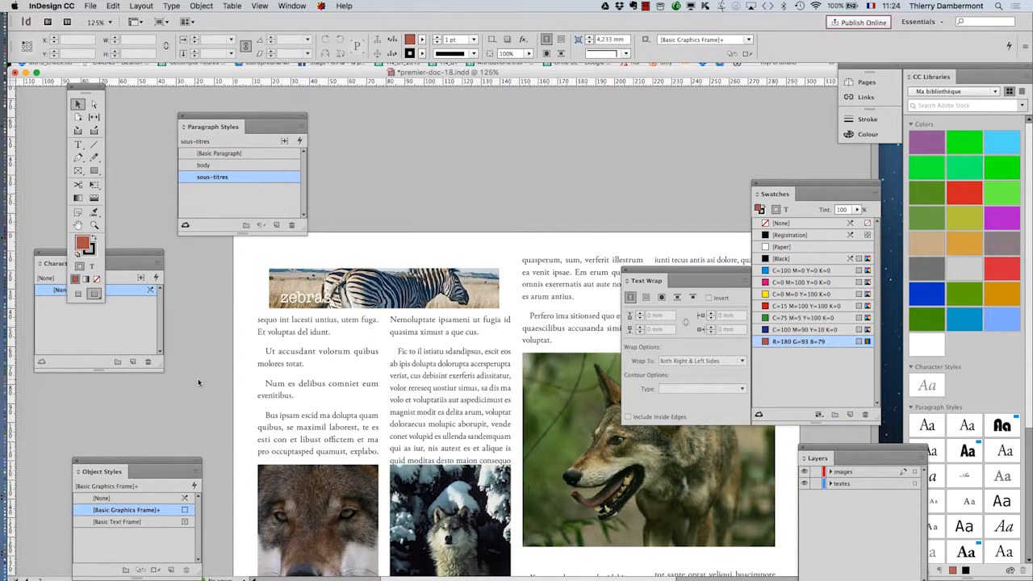
- Examine the zebras text frame up close, followed by both pages of the document as a whole
{"action": "left_click", "coordinate": [306, 299]}
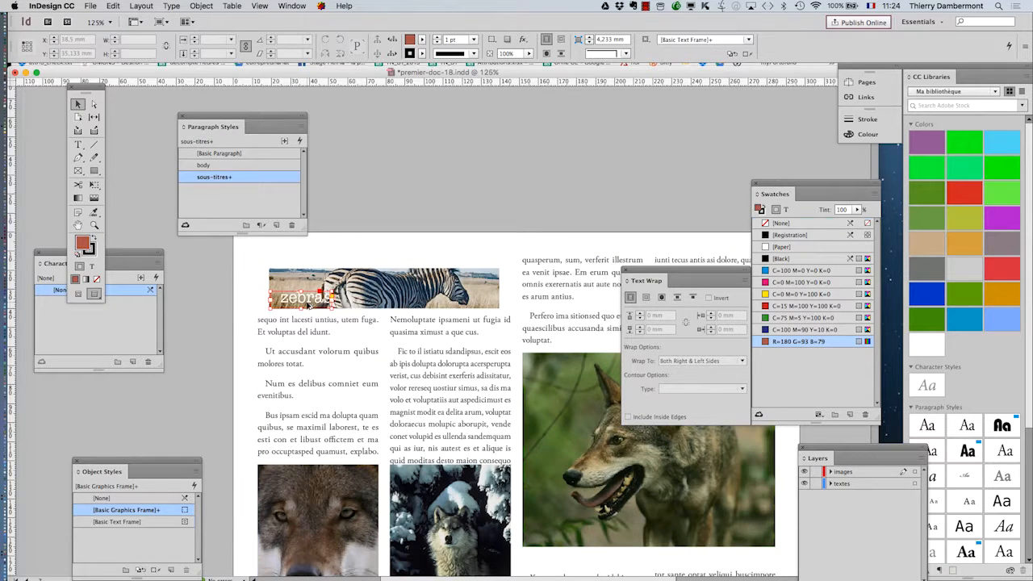
{"action": "key", "text": "super+equal"}
{"action": "key", "text": "super+equal"}
{"action": "key", "text": "super+equal"}
{"action": "key", "text": "w"}
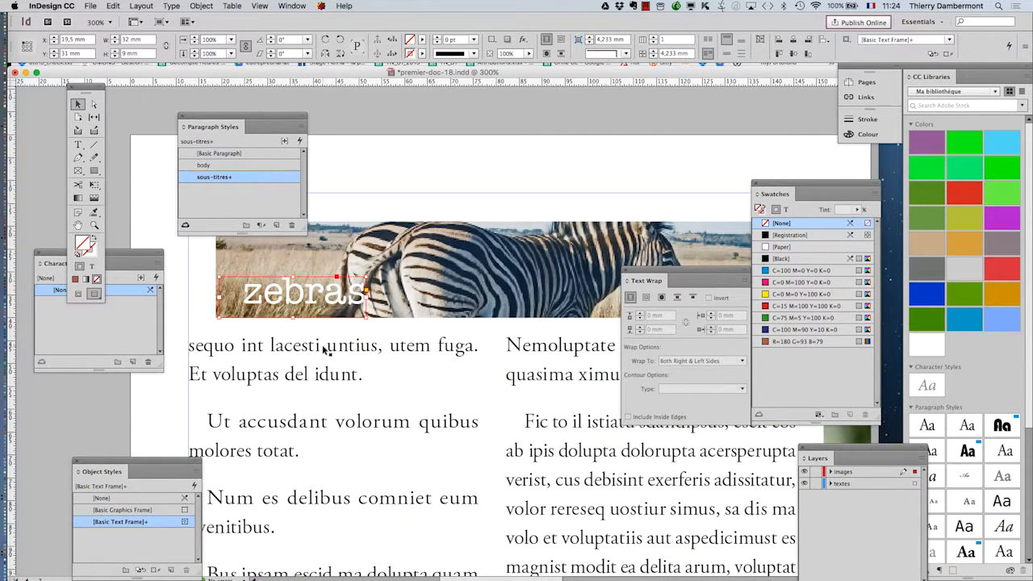
{"action": "key", "text": "super+minus"}
{"action": "key", "text": "super+minus"}
{"action": "key", "text": "super+minus"}
{"action": "key", "text": "super+minus"}
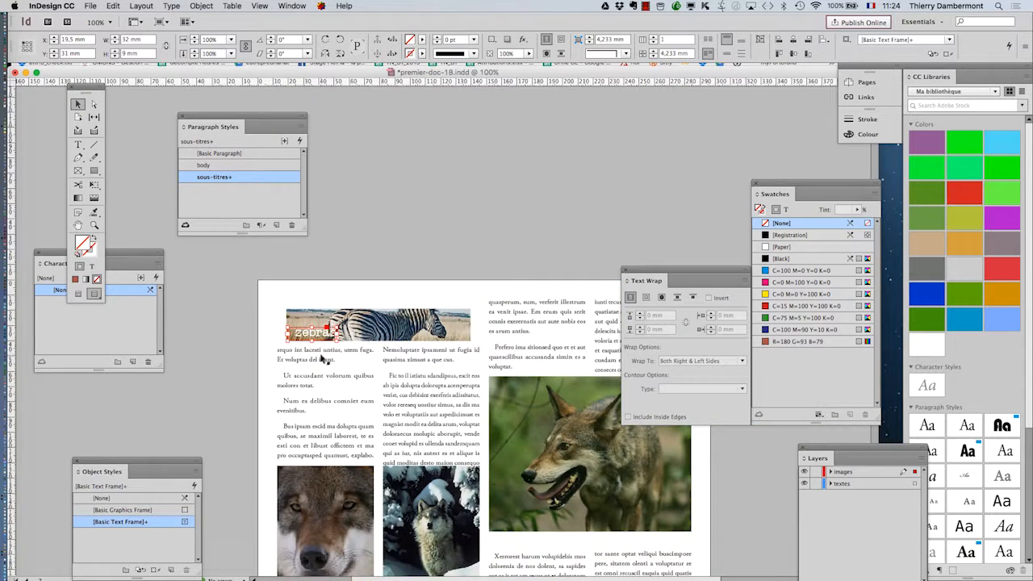
{"action": "key", "text": "super+minus"}
{"action": "key", "text": "super+minus"}
{"action": "key", "text": "super+minus"}
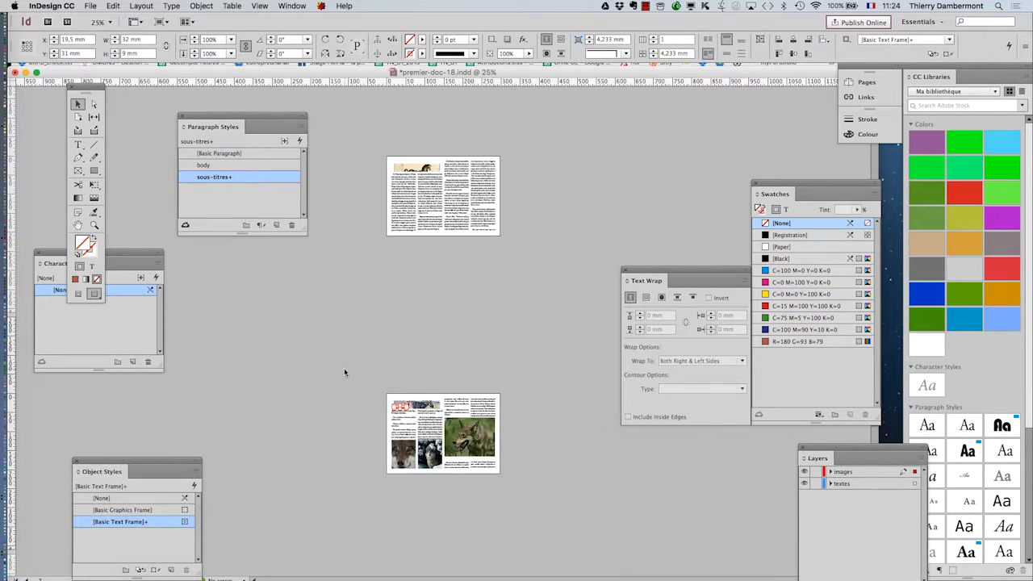
{"action": "key", "text": "super+equal"}
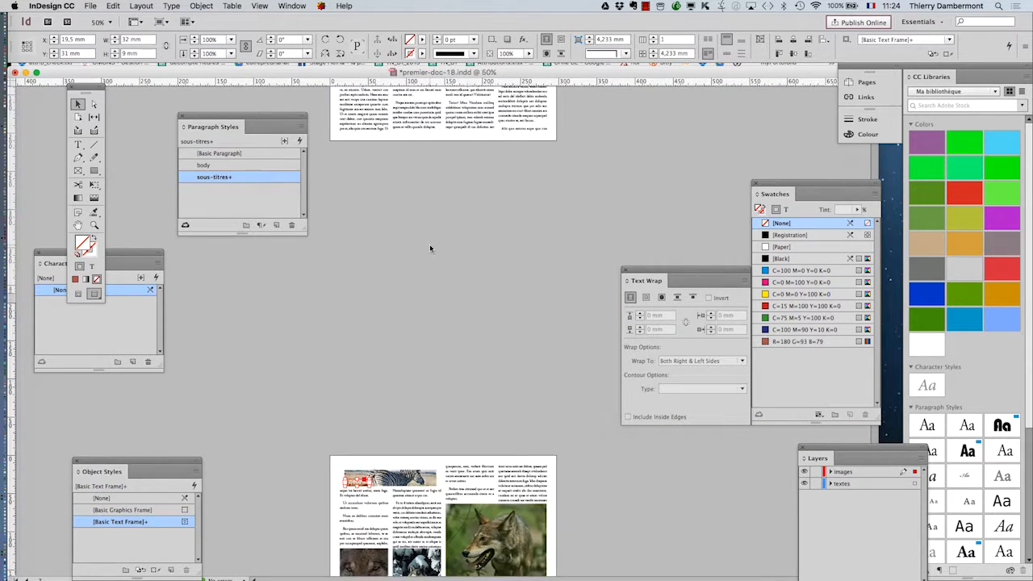
- Delete a block of several body text paragraphs from the third column of the first page and check how the zebra page's text reflows
{"action": "left_click", "coordinate": [83, 142]}
{"action": "left_click_drag", "start_coordinate": [488, 120], "coordinate": [457, 111]}
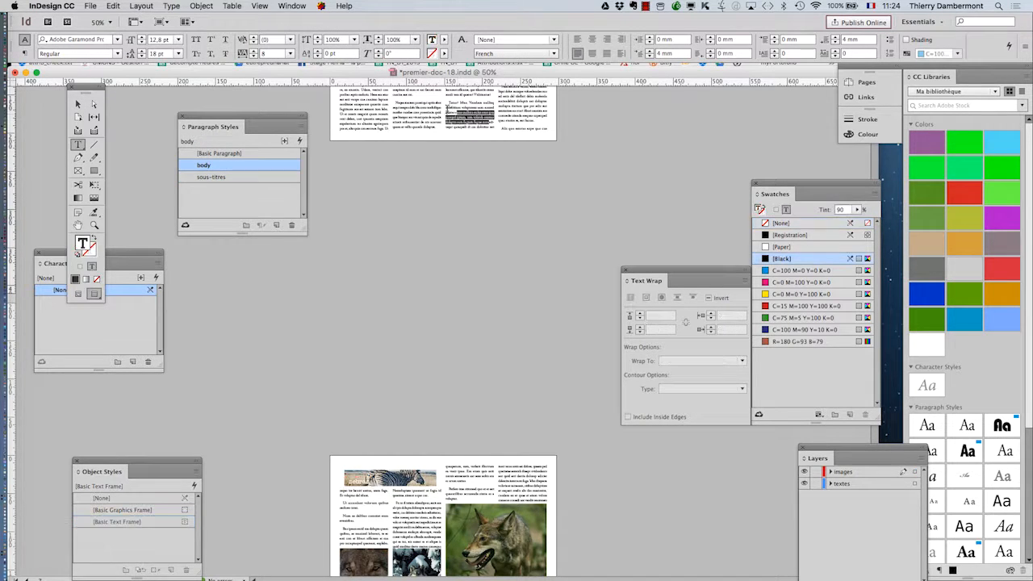
{"action": "scroll", "coordinate": [457, 124], "scroll_direction": "up", "scroll_amount": 5}
{"action": "left_click_drag", "start_coordinate": [476, 279], "coordinate": [452, 194]}
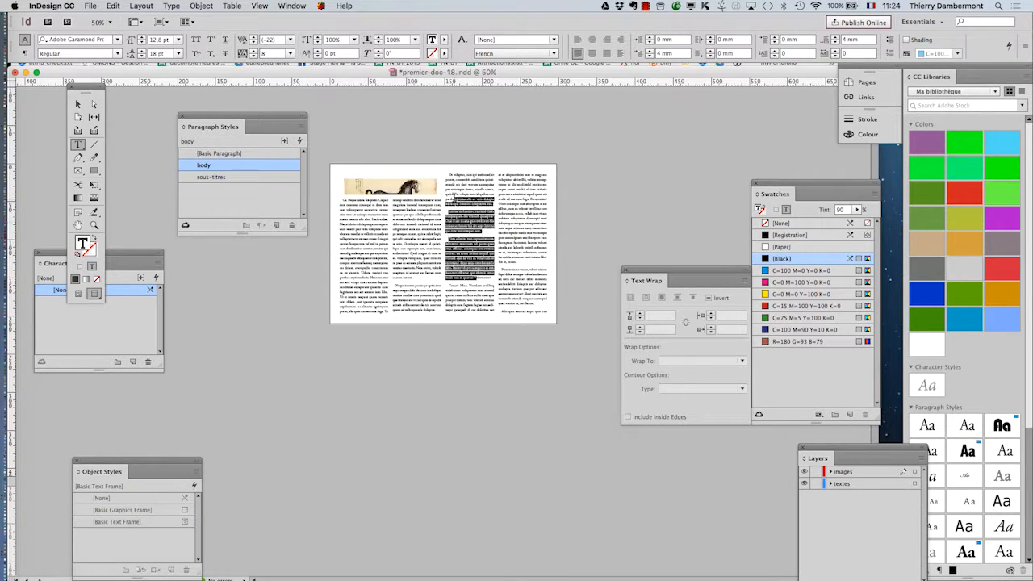
{"action": "scroll", "coordinate": [469, 346], "scroll_direction": "down", "scroll_amount": 3}
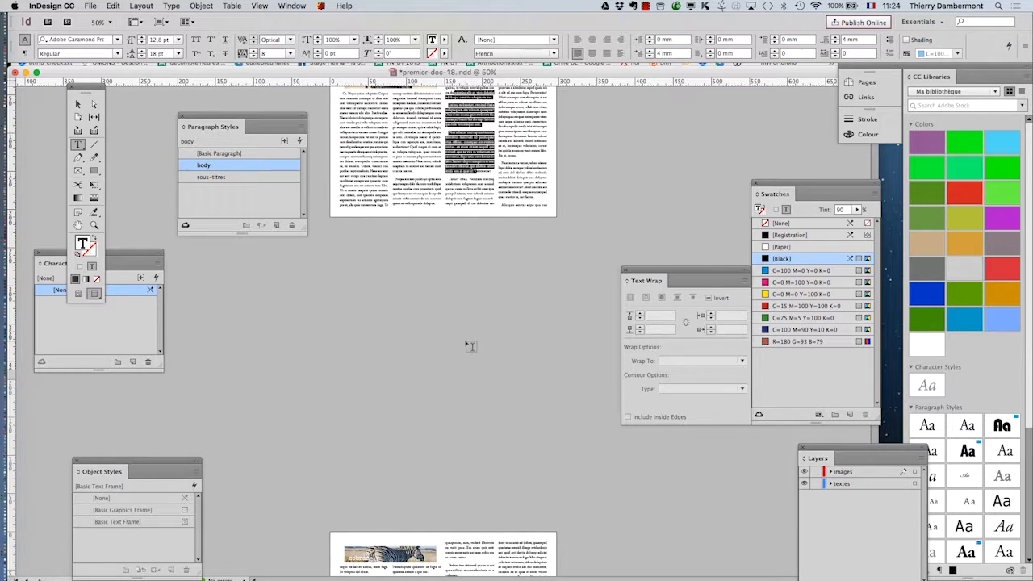
{"action": "key", "text": "BackSpace"}
{"action": "scroll", "coordinate": [396, 492], "scroll_direction": "down", "scroll_amount": 6}
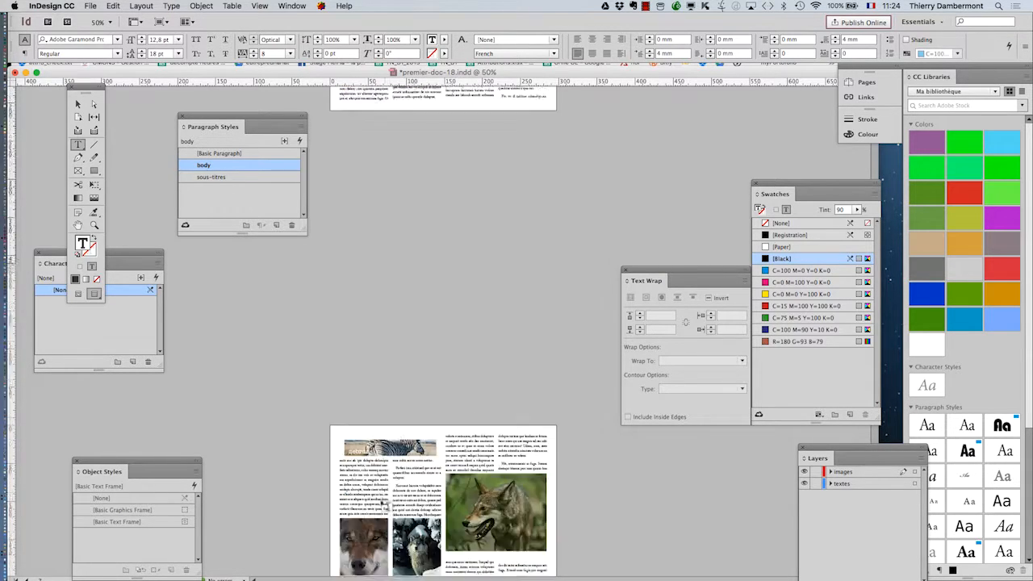
{"action": "scroll", "coordinate": [356, 365], "scroll_direction": "up", "scroll_amount": 2}
{"action": "scroll", "coordinate": [426, 349], "scroll_direction": "up", "scroll_amount": 2}
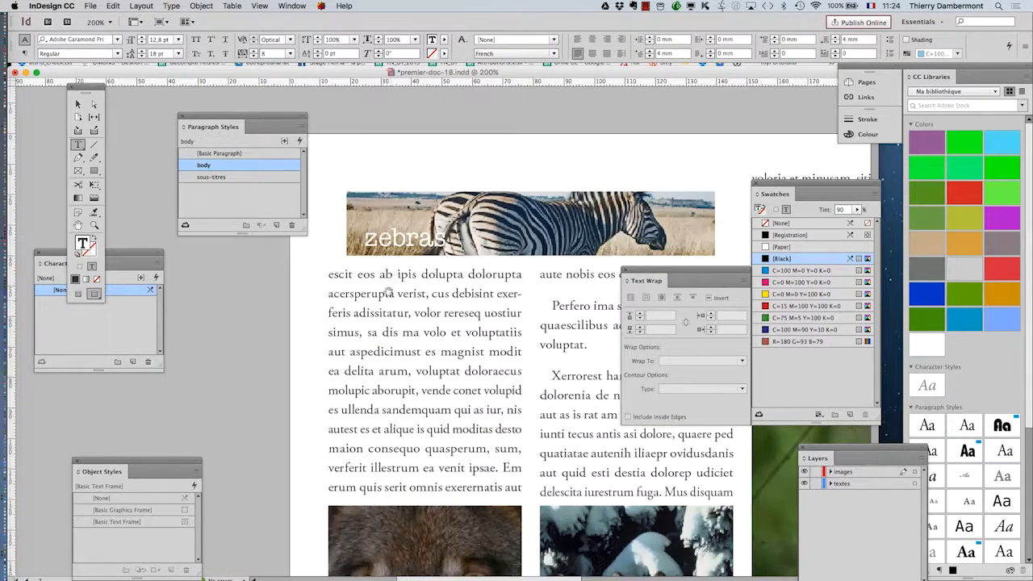
- Select the zebras text frame over the grassland zebra image instead of the body text frame
{"action": "left_click", "coordinate": [78, 105]}
{"action": "left_click", "coordinate": [408, 242]}
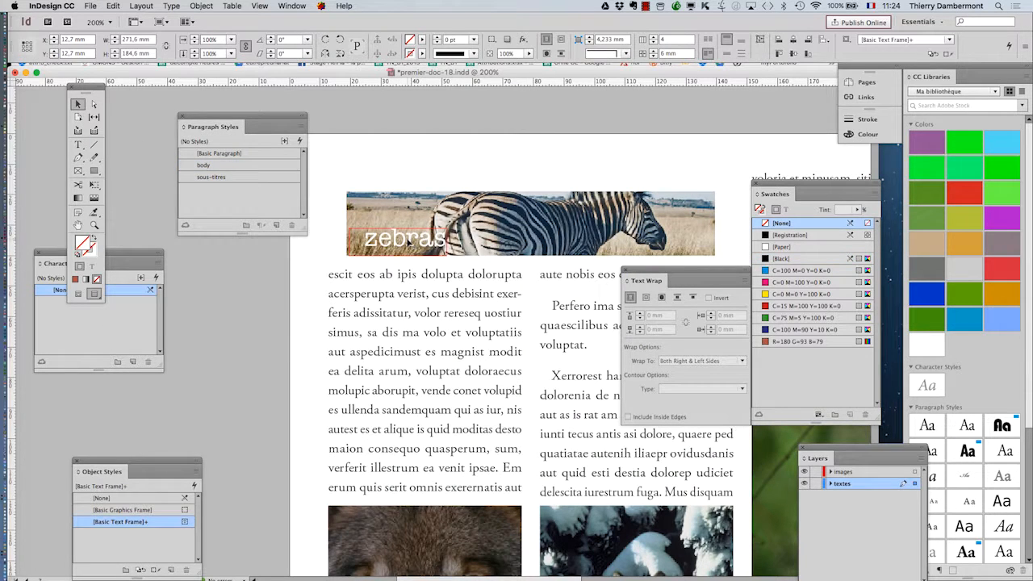
{"action": "left_click", "coordinate": [418, 349]}
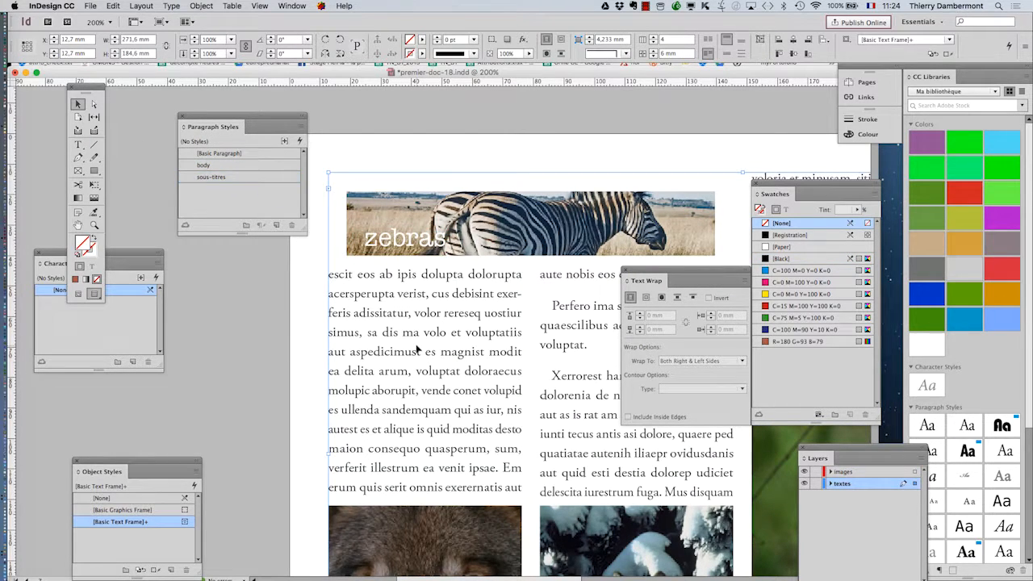
{"action": "left_click", "coordinate": [409, 246]}
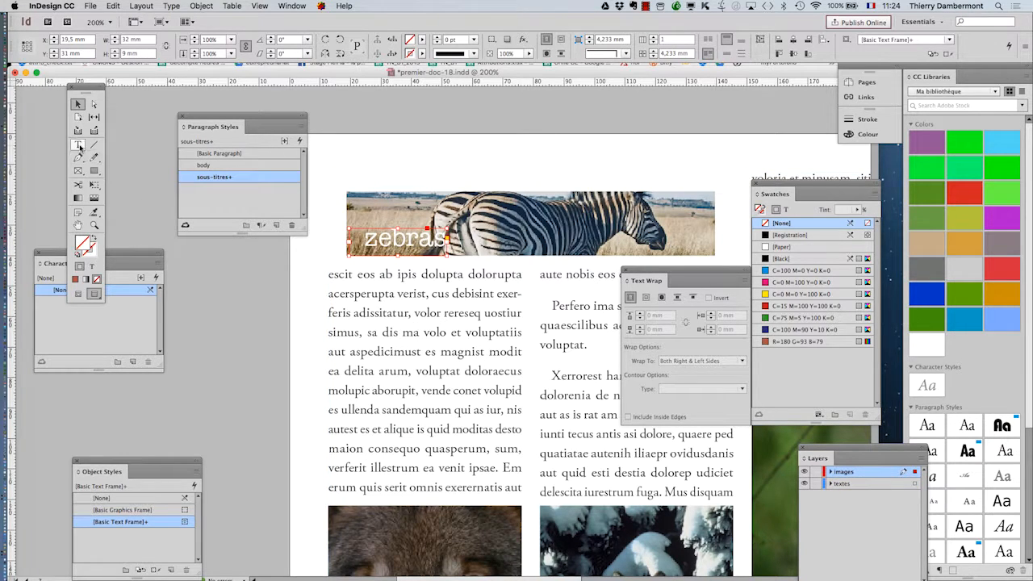
- Select body text running from the first column into the second, deselect it and view the page at 100%
{"action": "left_click", "coordinate": [78, 146]}
{"action": "left_click_drag", "start_coordinate": [429, 313], "coordinate": [544, 492]}
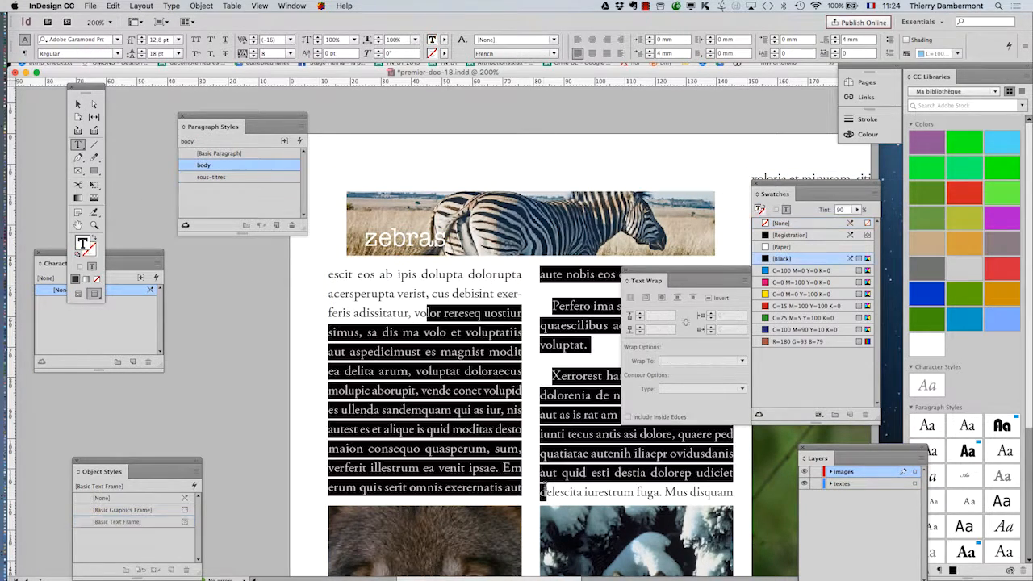
{"action": "left_click", "coordinate": [405, 378]}
{"action": "key", "text": "super+1"}
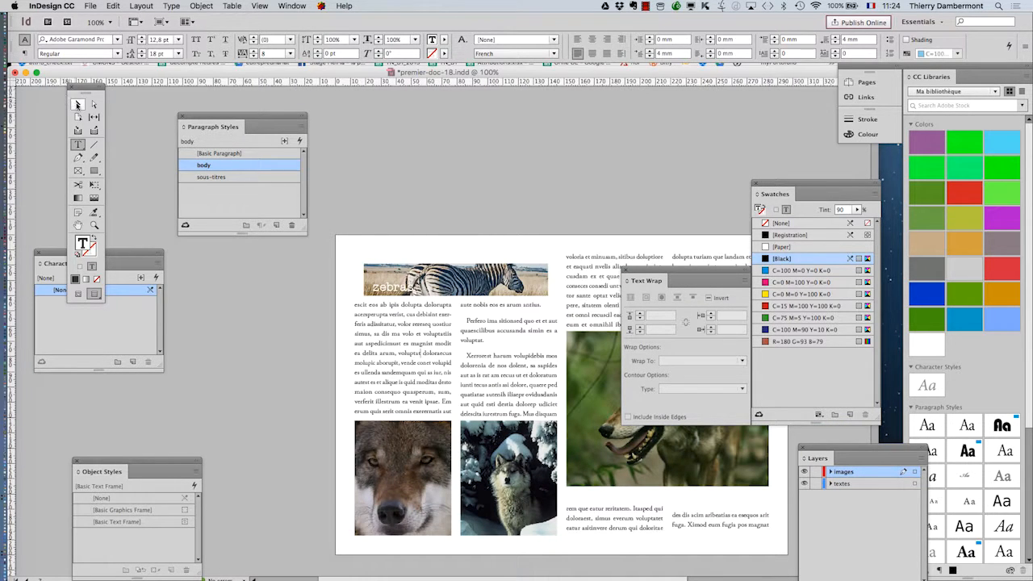
{"action": "key", "text": "Escape"}
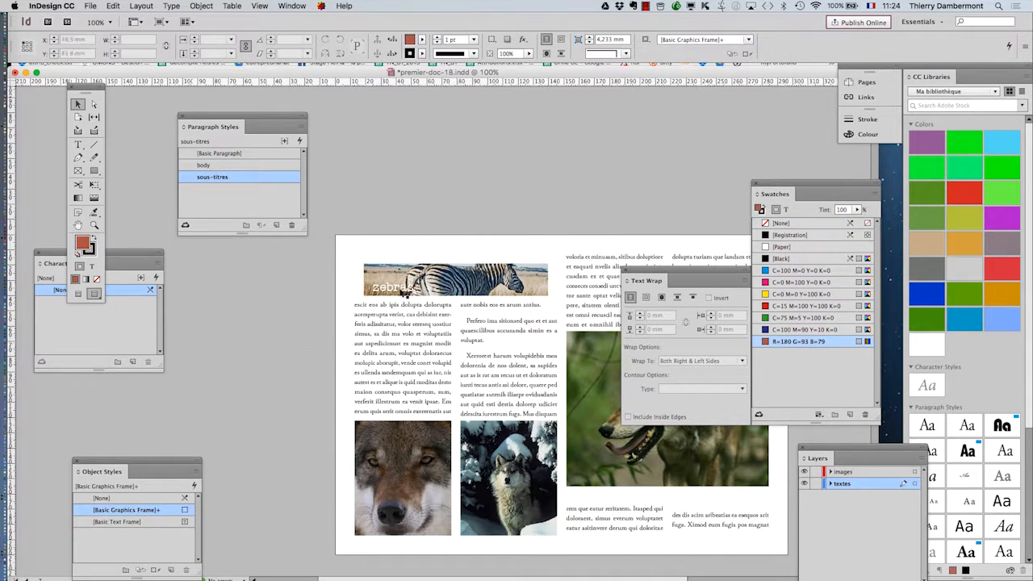
- Show the page in Normal view and move the zebras title frame to about X 20.5 mm, Y 29.5 mm on the image
{"action": "left_click", "coordinate": [400, 288]}
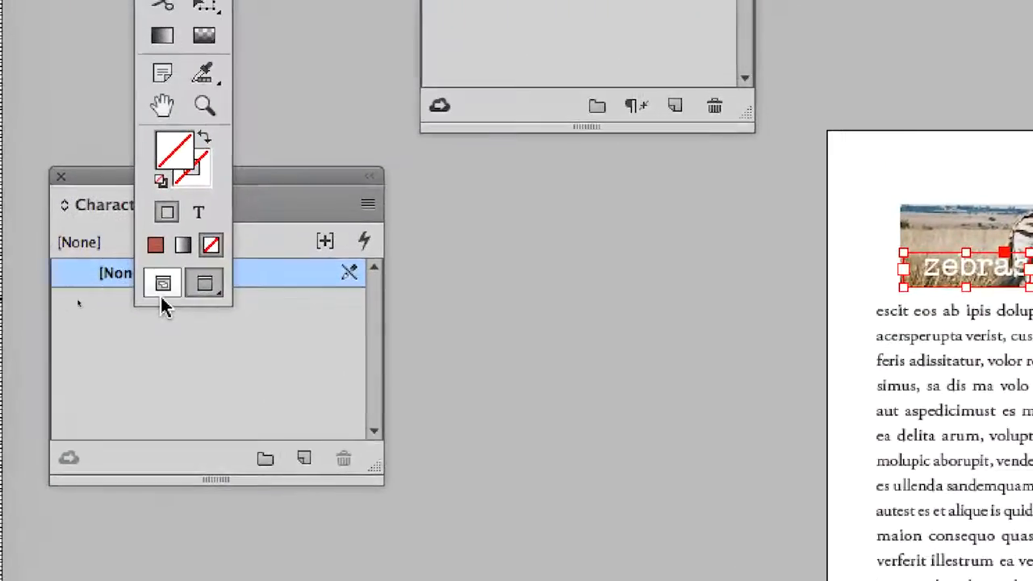
{"action": "left_click", "coordinate": [161, 289]}
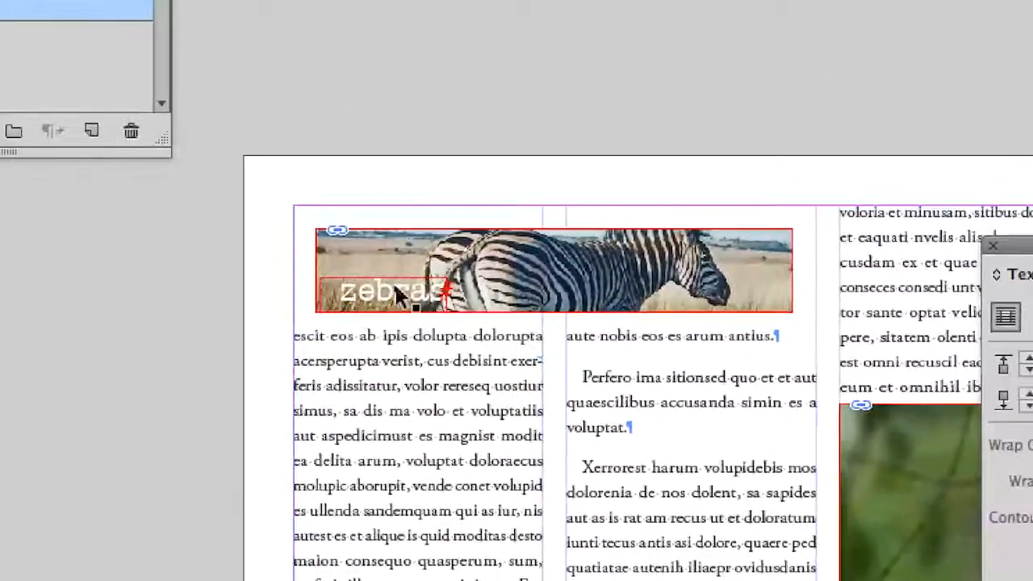
{"action": "left_click_drag", "start_coordinate": [806, 241], "coordinate": [823, 212]}
{"action": "mouse_move", "coordinate": [413, 286]}
{"action": "left_mouse_down"}
{"action": "mouse_move", "coordinate": [379, 313]}
{"action": "mouse_move", "coordinate": [404, 297]}
{"action": "left_mouse_up"}
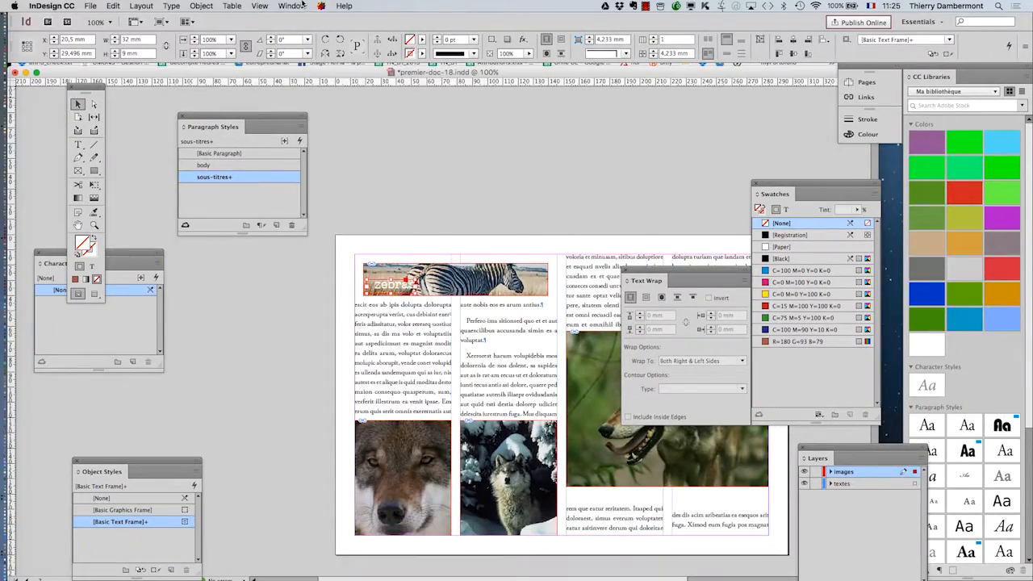
- Bring the Layers panel next to the zebra image and check which layer holds the zebras title frame
{"action": "left_click", "coordinate": [292, 6]}
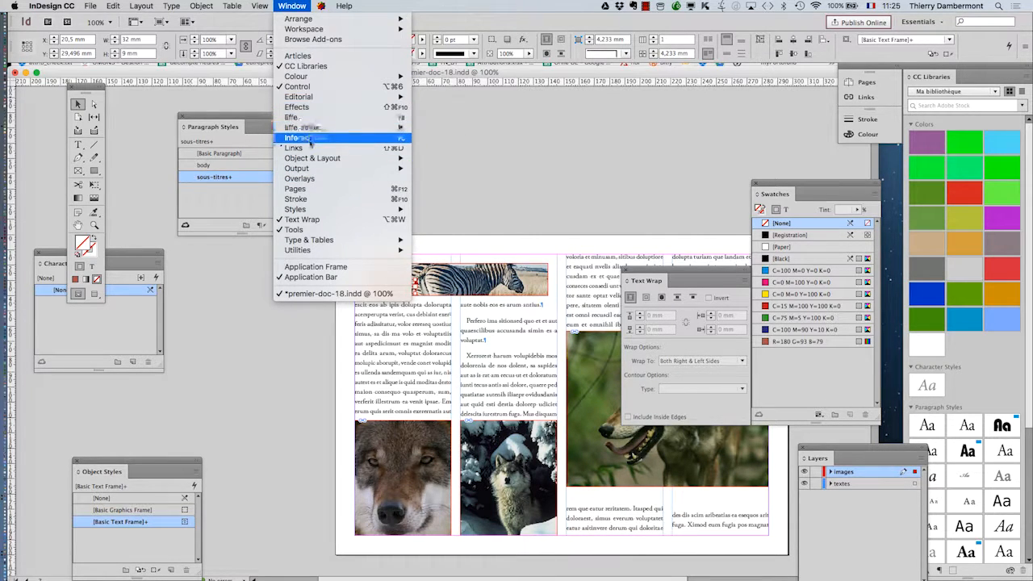
{"action": "left_click", "coordinate": [839, 451]}
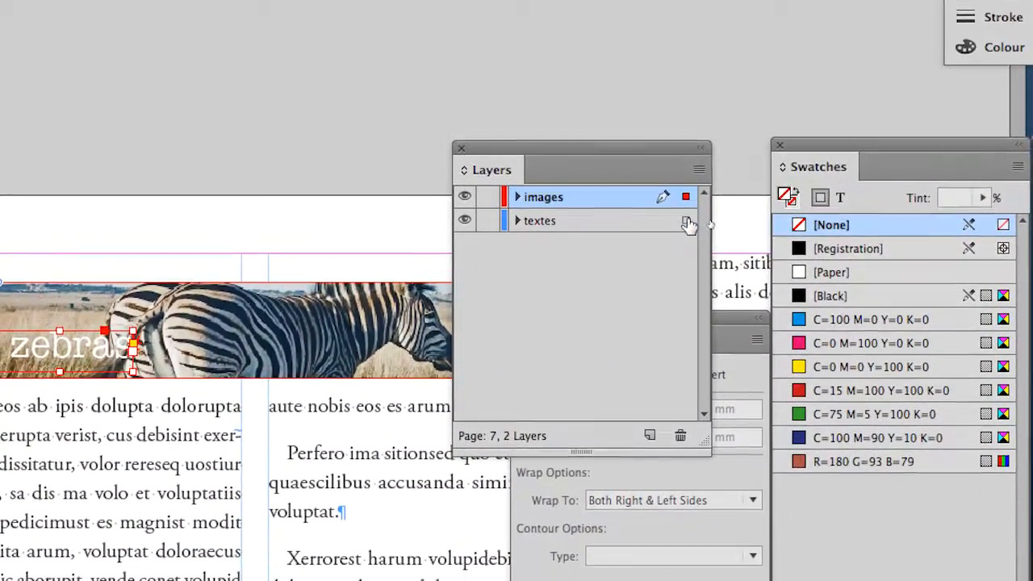
{"action": "left_click_drag", "start_coordinate": [686, 197], "coordinate": [733, 178]}
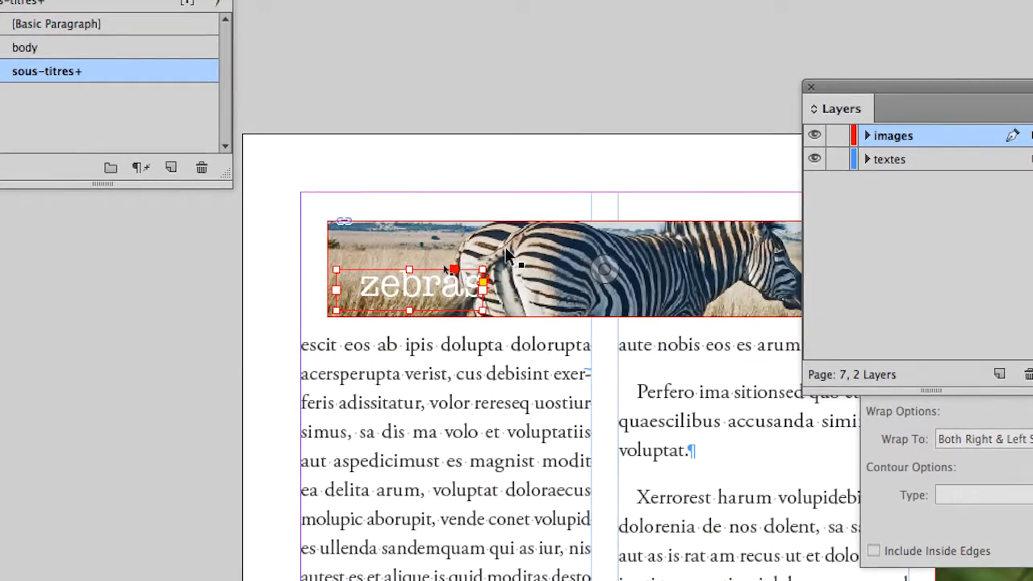
- Group the zebras title frame with the zebra image and clear the Layers and Text Wrap panels off the image
{"action": "left_click", "coordinate": [506, 247], "text": "shift"}
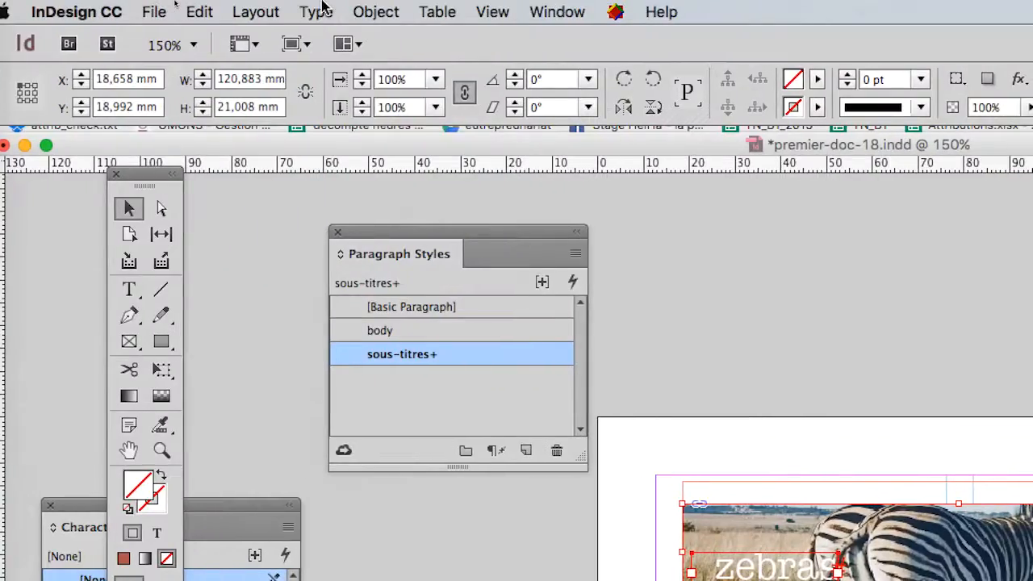
{"action": "left_click", "coordinate": [372, 11]}
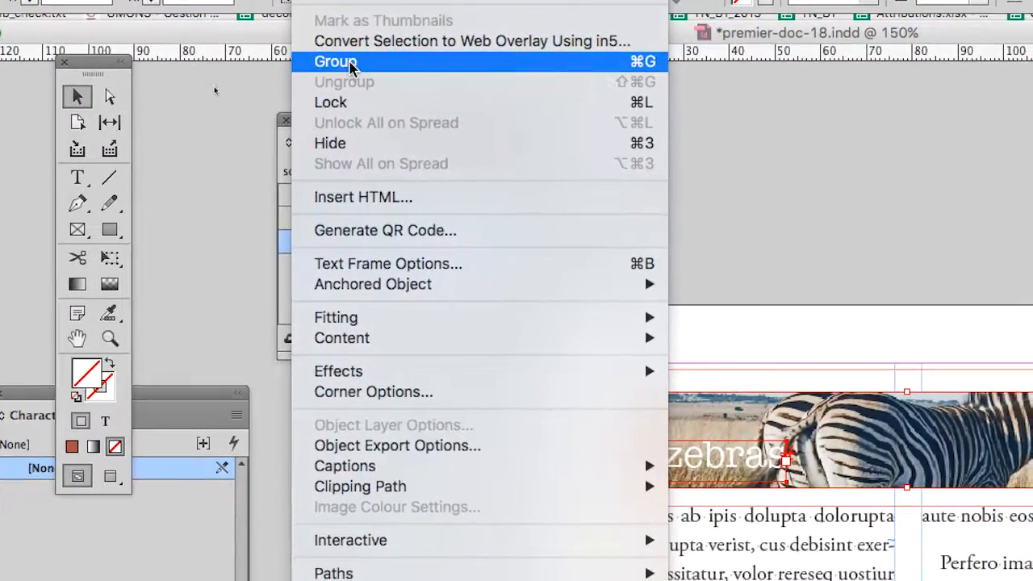
{"action": "left_click", "coordinate": [356, 64]}
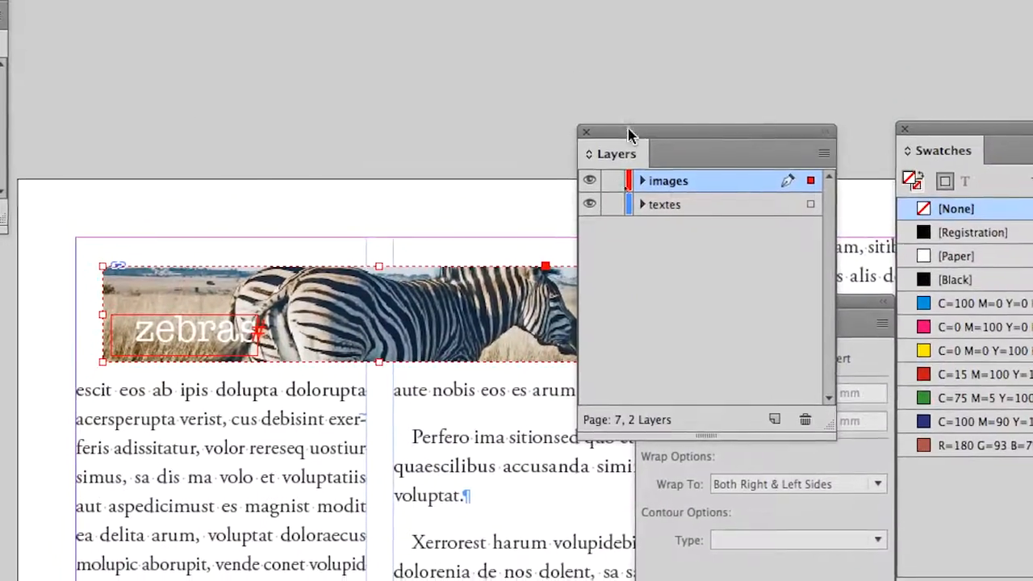
{"action": "left_click_drag", "start_coordinate": [632, 136], "coordinate": [756, 152]}
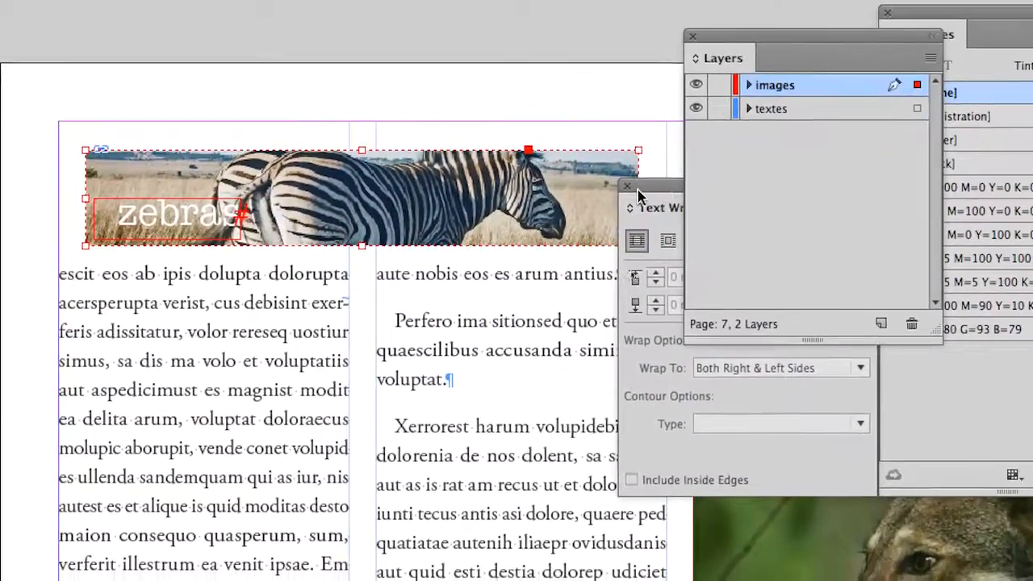
{"action": "left_click_drag", "start_coordinate": [659, 308], "coordinate": [772, 367]}
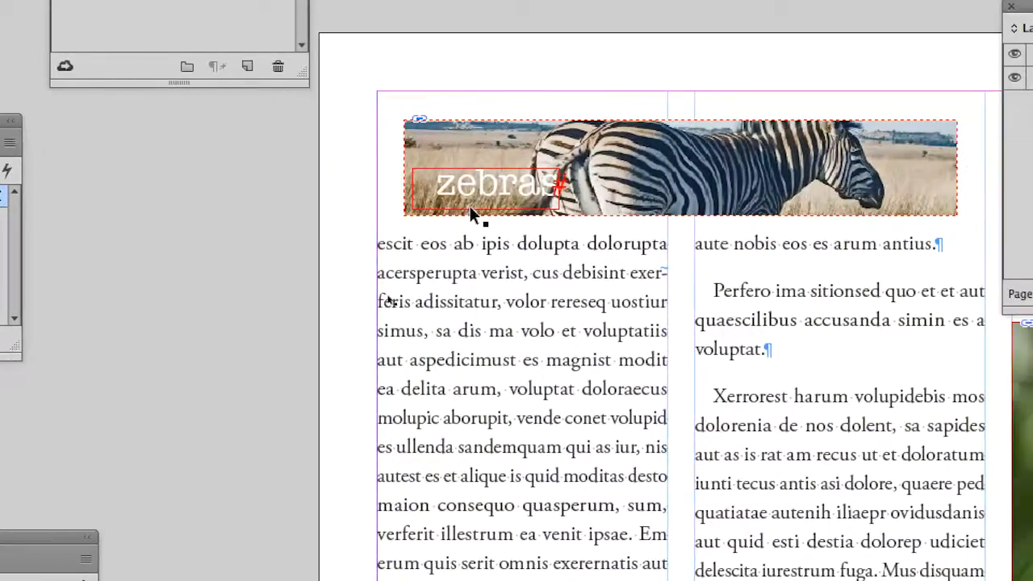
- Move the zebra group across the page and back, and shift the title frame inside it to the image's upper left
{"action": "left_click", "coordinate": [473, 206]}
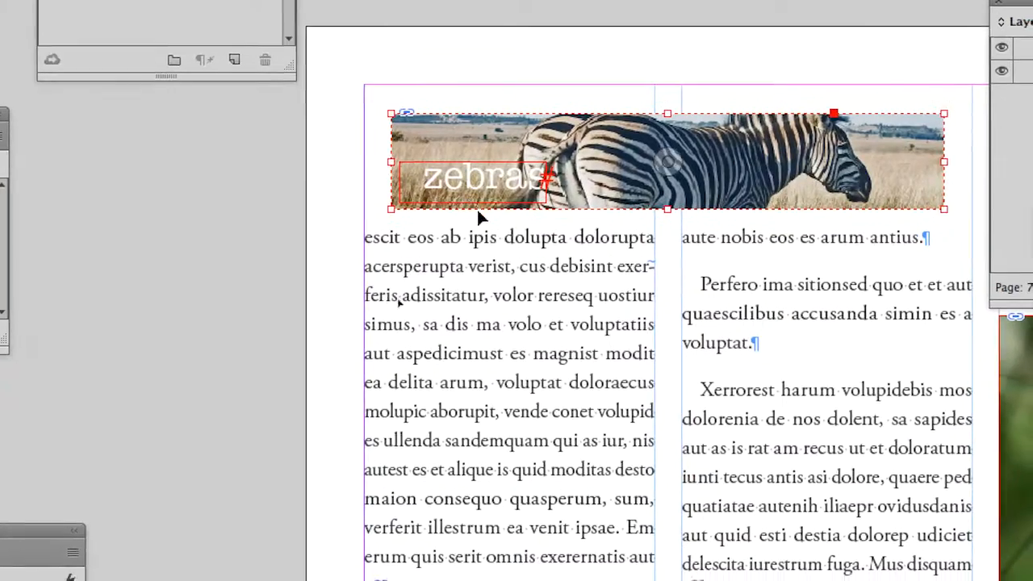
{"action": "left_click_drag", "start_coordinate": [476, 206], "coordinate": [860, 200]}
{"action": "left_click_drag", "start_coordinate": [608, 198], "coordinate": [241, 164]}
{"action": "left_click_drag", "start_coordinate": [480, 185], "coordinate": [437, 184]}
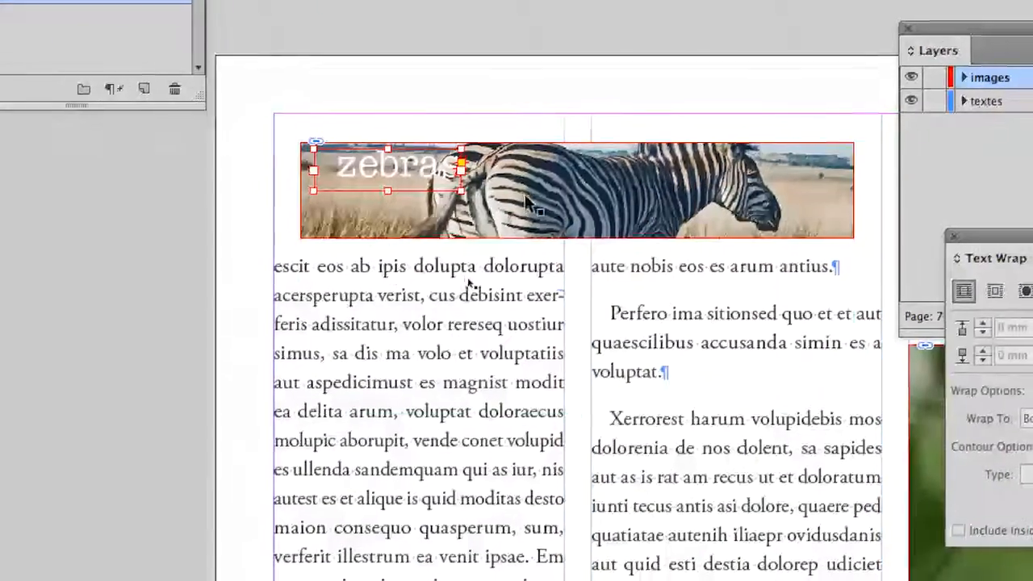
- Select the picture content and the image frame individually inside the zebra group, and deselect everything
{"action": "double_click", "coordinate": [612, 213]}
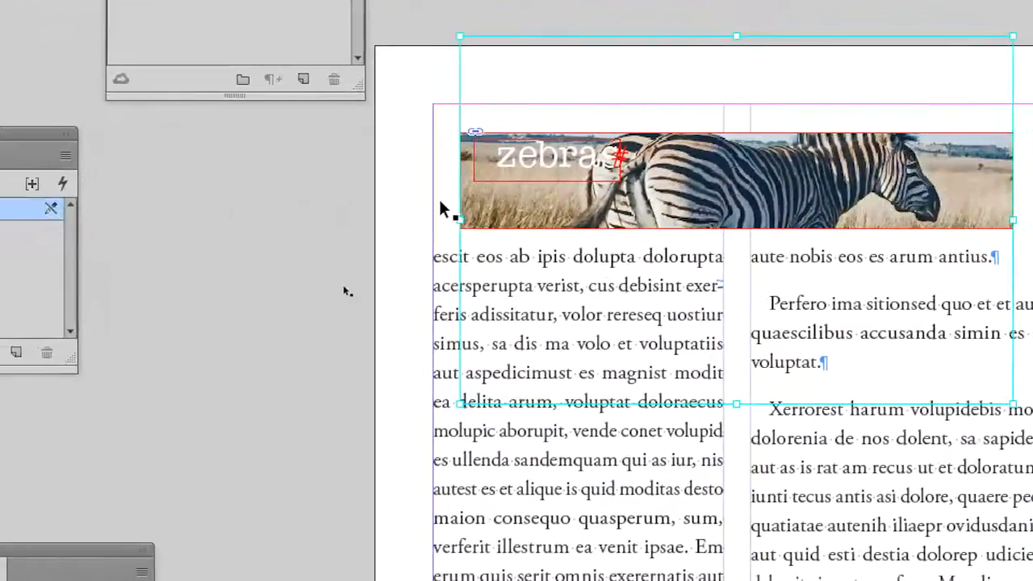
{"action": "left_click", "coordinate": [283, 211]}
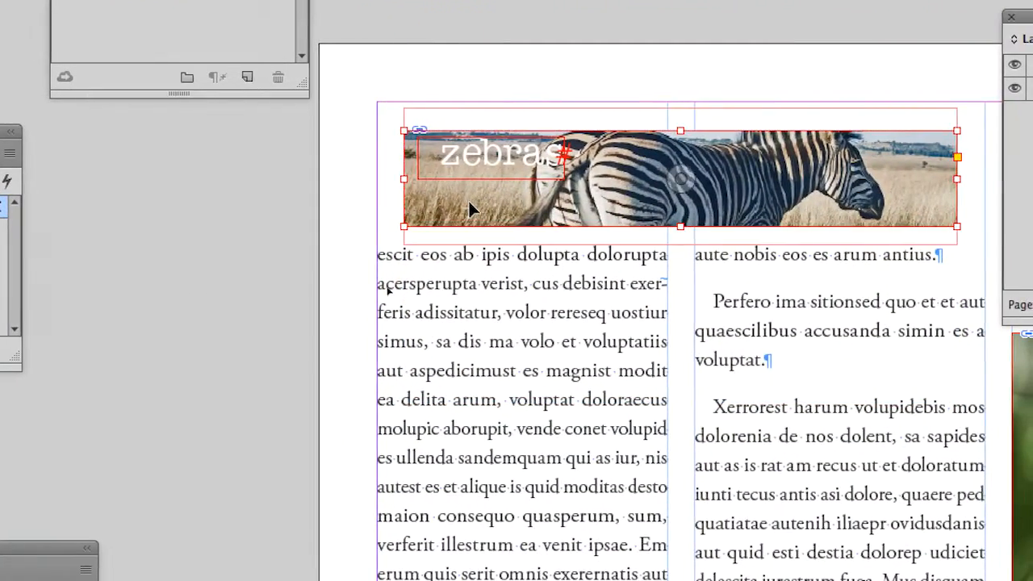
{"action": "mouse_move", "coordinate": [476, 200]}
{"action": "left_mouse_down"}
{"action": "mouse_move", "coordinate": [471, 190]}
{"action": "mouse_move", "coordinate": [477, 207]}
{"action": "mouse_move", "coordinate": [475, 198]}
{"action": "mouse_move", "coordinate": [484, 202]}
{"action": "left_mouse_up"}
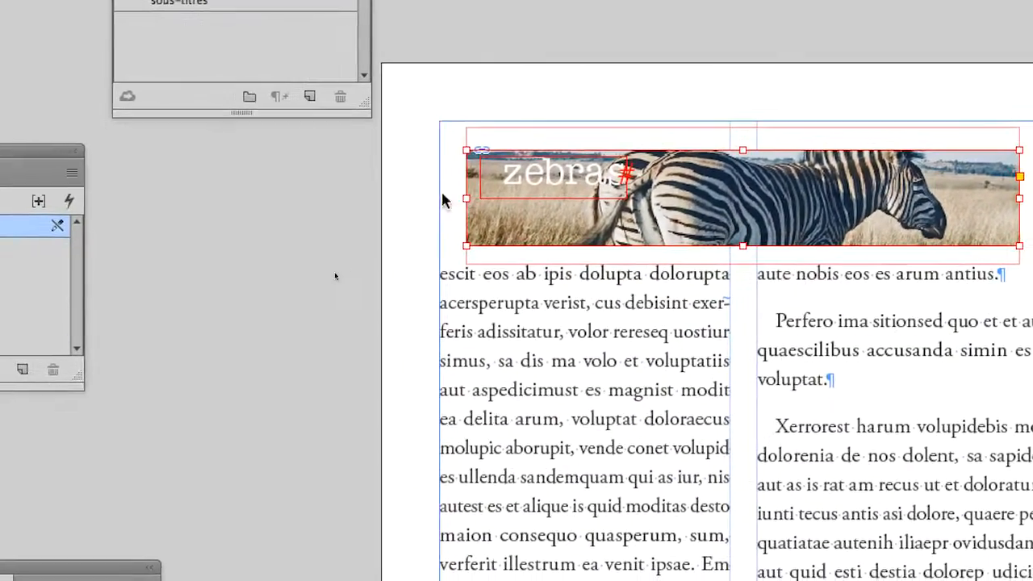
{"action": "left_click", "coordinate": [334, 170]}
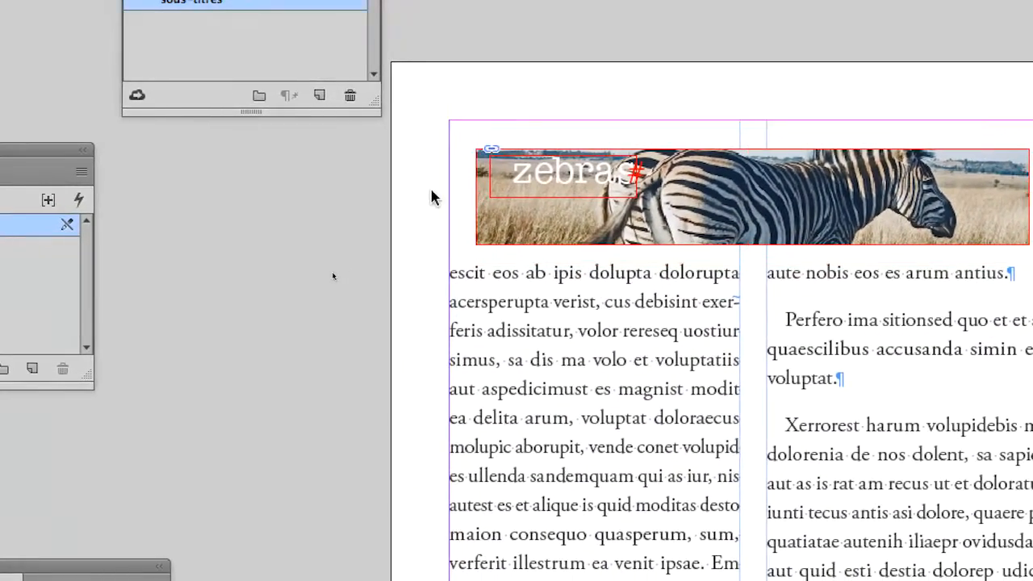
- Ungroup the zebras title frame and the zebra image, and group the two objects again
{"action": "left_click", "coordinate": [527, 196]}
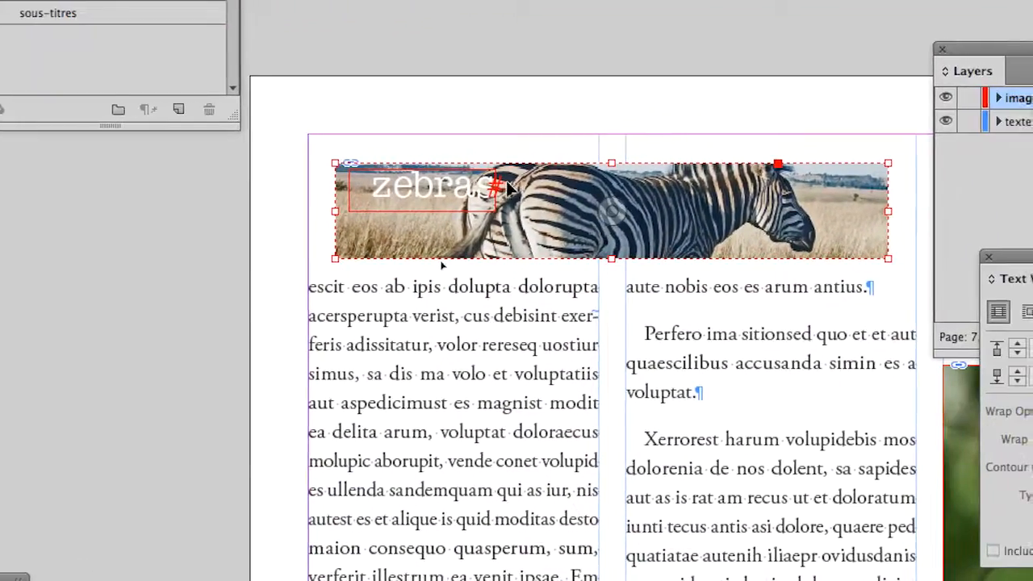
{"action": "left_click", "coordinate": [325, 11]}
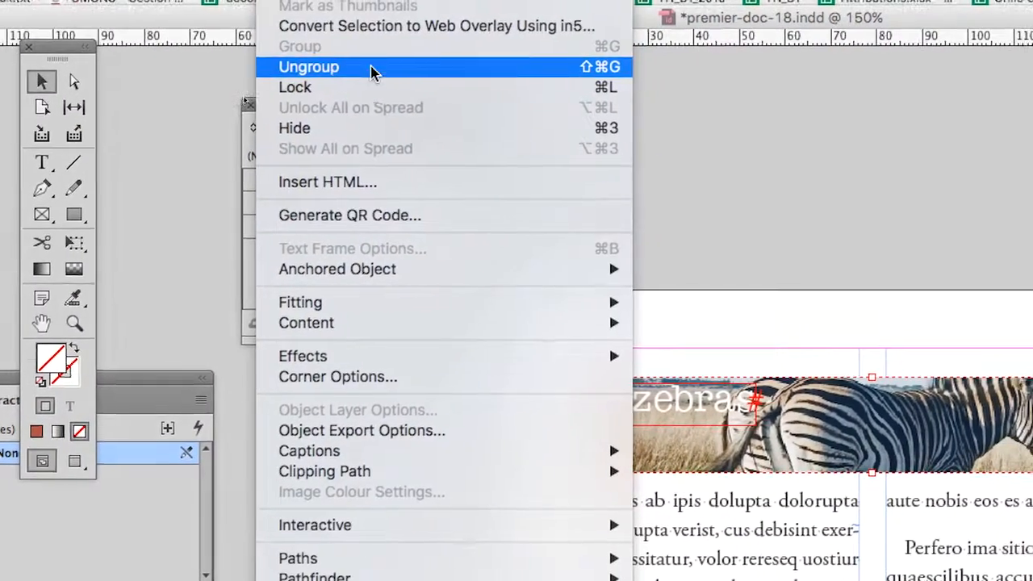
{"action": "left_click", "coordinate": [355, 71]}
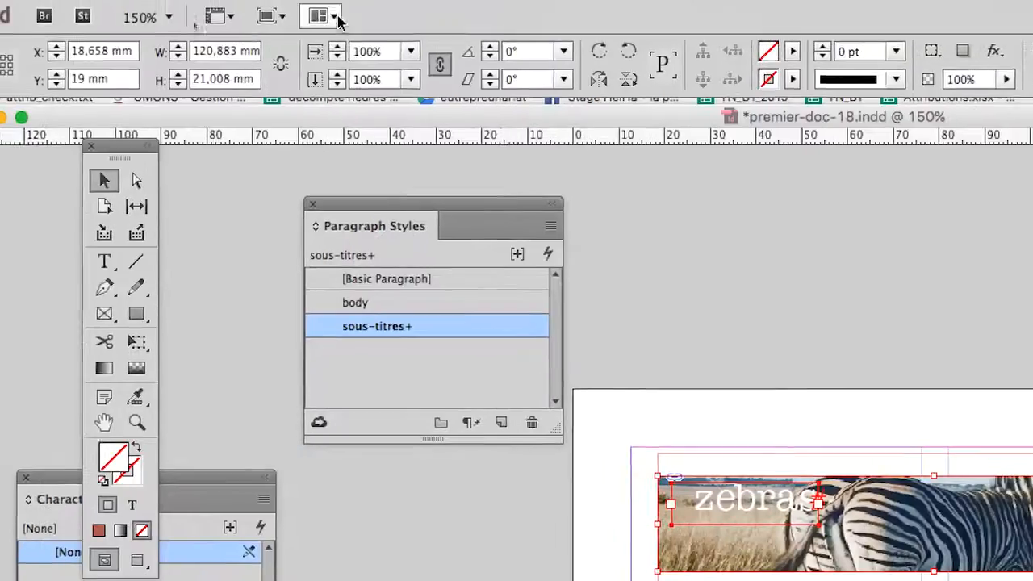
{"action": "left_click", "coordinate": [339, 0]}
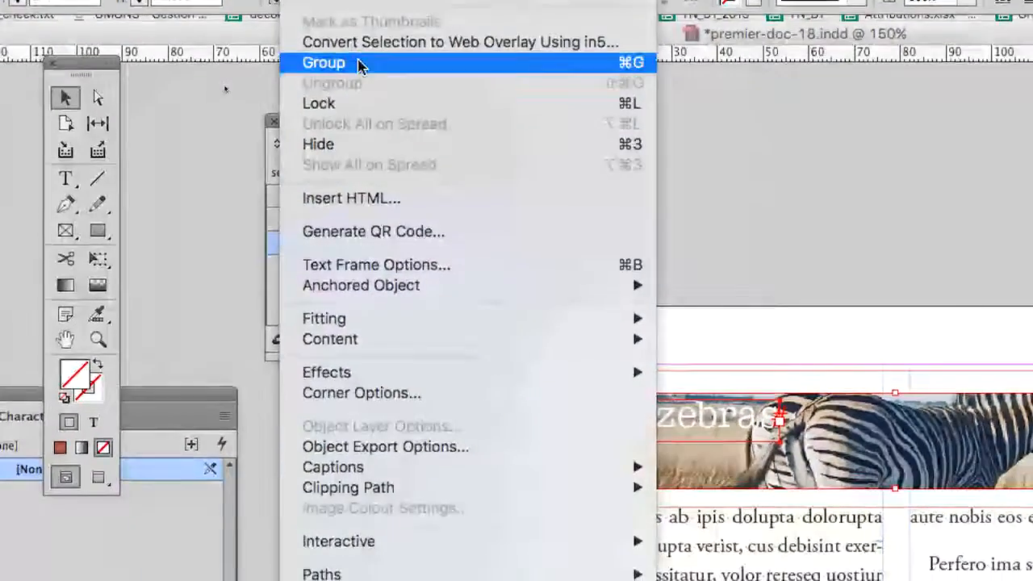
{"action": "left_click", "coordinate": [359, 65]}
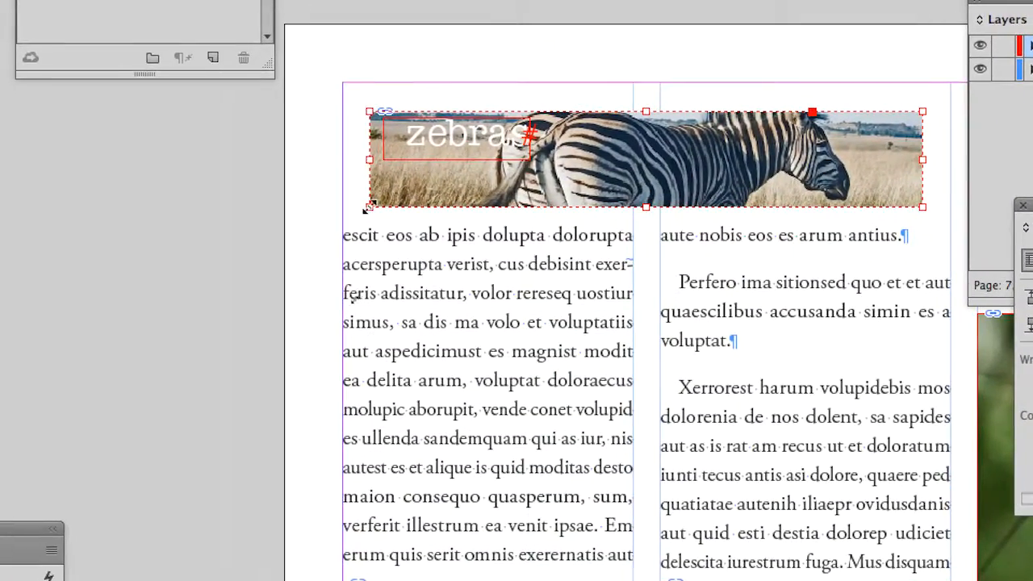
- Scale the zebra group down to slightly more than one column wide and place it at the head of the first column
{"action": "left_click_drag", "start_coordinate": [368, 209], "coordinate": [139, 269]}
{"action": "left_click_drag", "start_coordinate": [289, 229], "coordinate": [799, 129]}
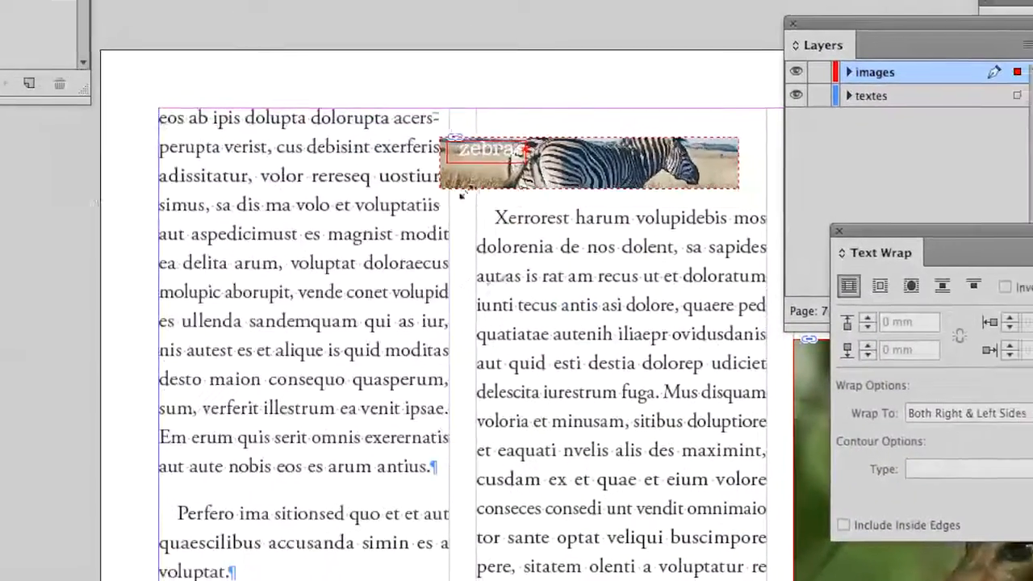
{"action": "mouse_move", "coordinate": [463, 192]}
{"action": "left_mouse_down"}
{"action": "mouse_move", "coordinate": [479, 194]}
{"action": "mouse_move", "coordinate": [463, 193]}
{"action": "left_mouse_up"}
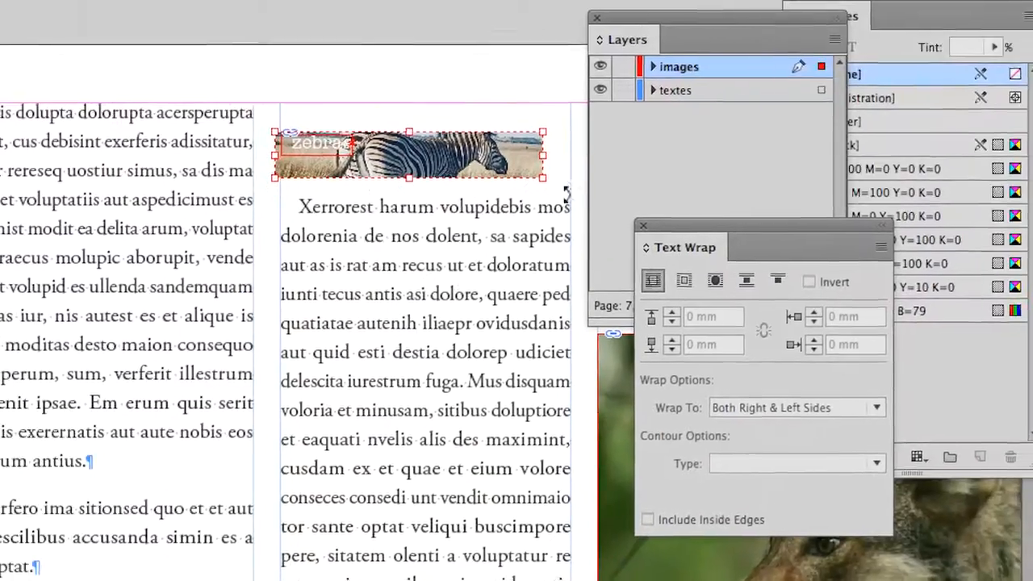
{"action": "left_click_drag", "start_coordinate": [543, 178], "coordinate": [228, 165]}
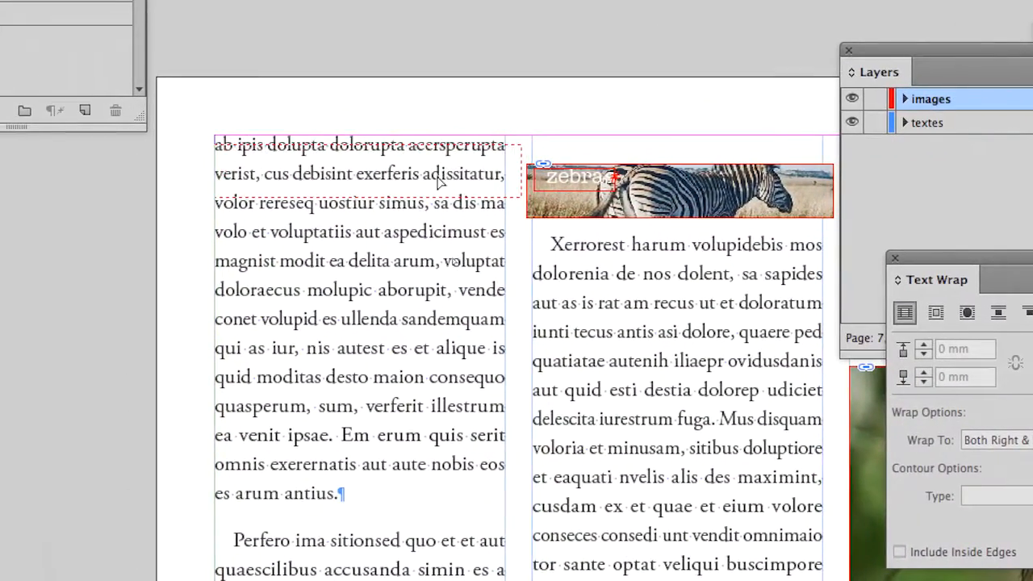
{"action": "left_click_drag", "start_coordinate": [438, 183], "coordinate": [448, 186]}
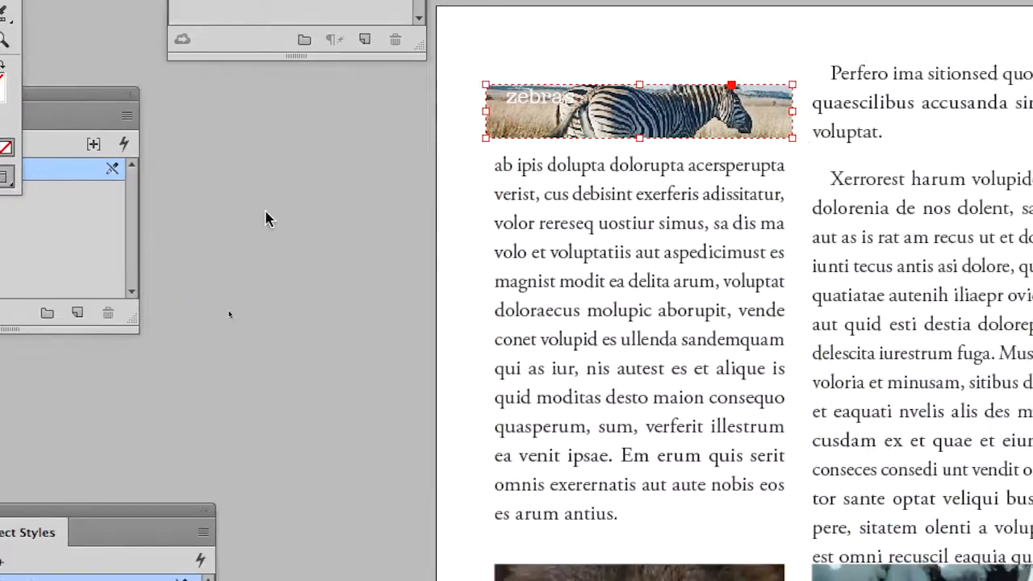
- Examine the whole page in Preview mode, with the reduced zebra group heading the first column
{"action": "key", "text": "w"}
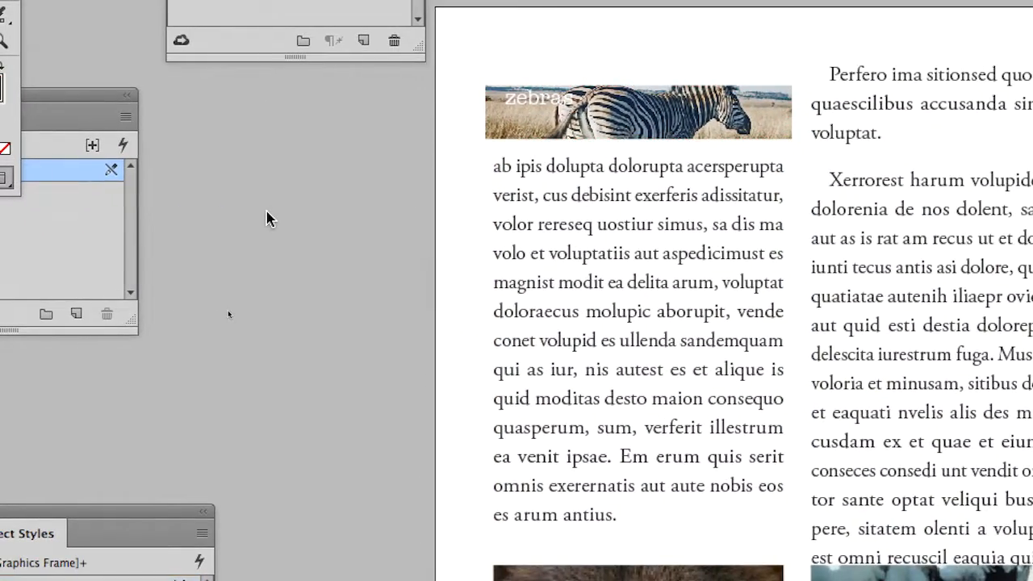
{"action": "scroll", "coordinate": [266, 218], "scroll_direction": "down", "scroll_amount": 5}
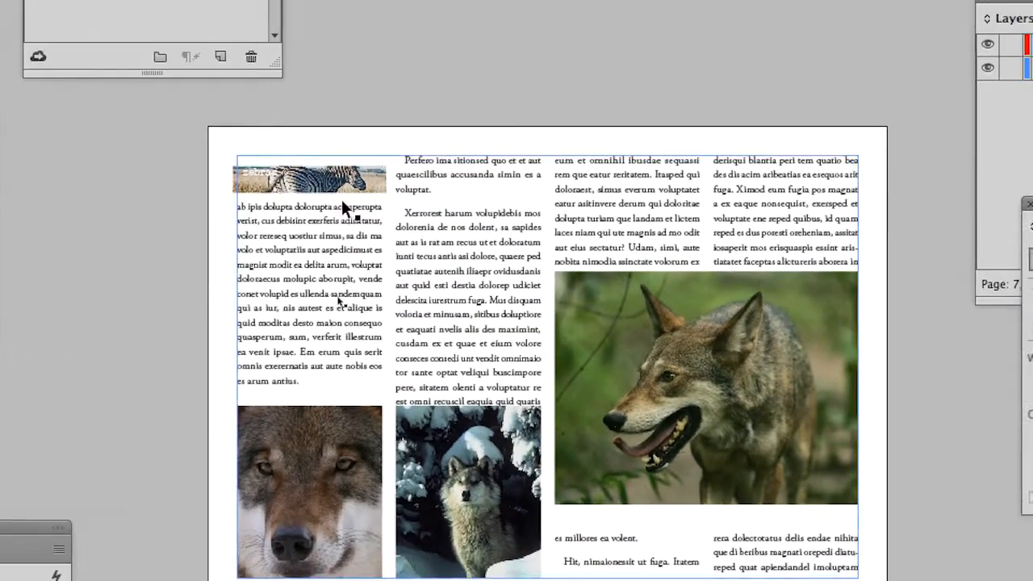
{"action": "scroll", "coordinate": [480, 200], "scroll_direction": "up", "scroll_amount": 1}
{"action": "scroll", "coordinate": [480, 200], "scroll_direction": "up", "scroll_amount": 1}
- Select the zebra image frame inside the group and set its right text wrap offset to 20 mm
{"action": "left_click", "coordinate": [347, 174]}
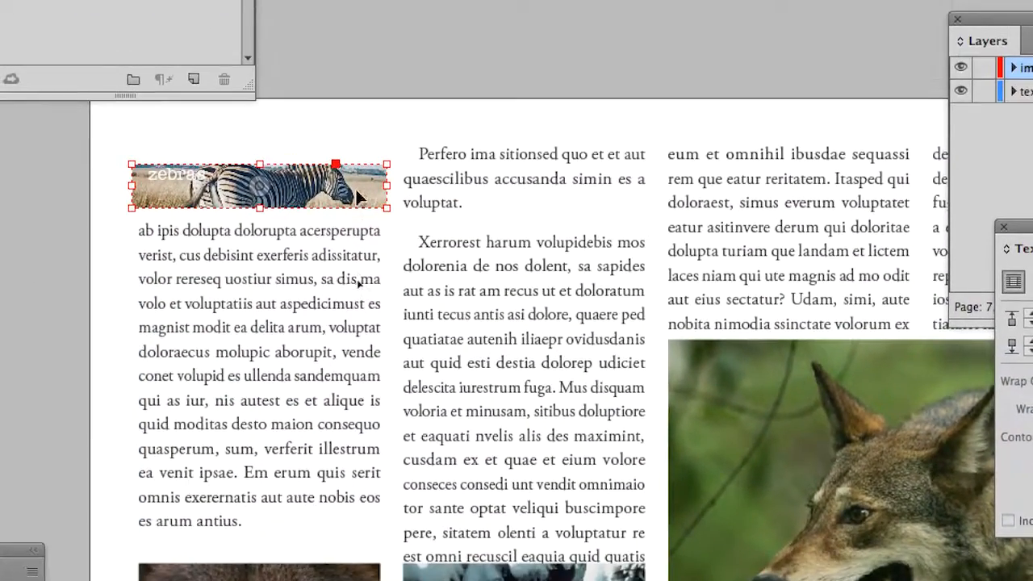
{"action": "scroll", "coordinate": [364, 197], "scroll_direction": "up", "scroll_amount": 1}
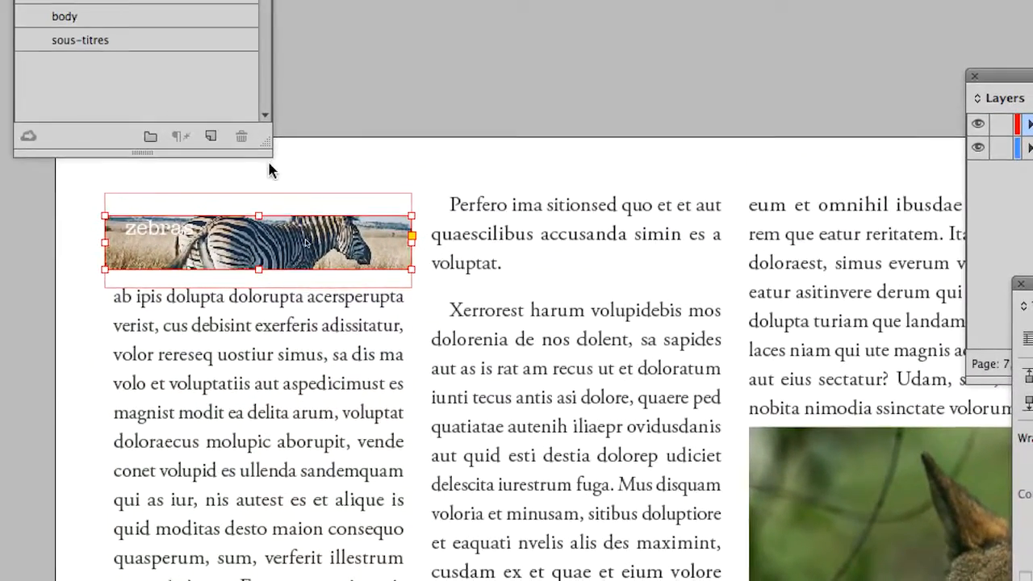
{"action": "left_click", "coordinate": [200, 125]}
{"action": "left_click", "coordinate": [209, 187]}
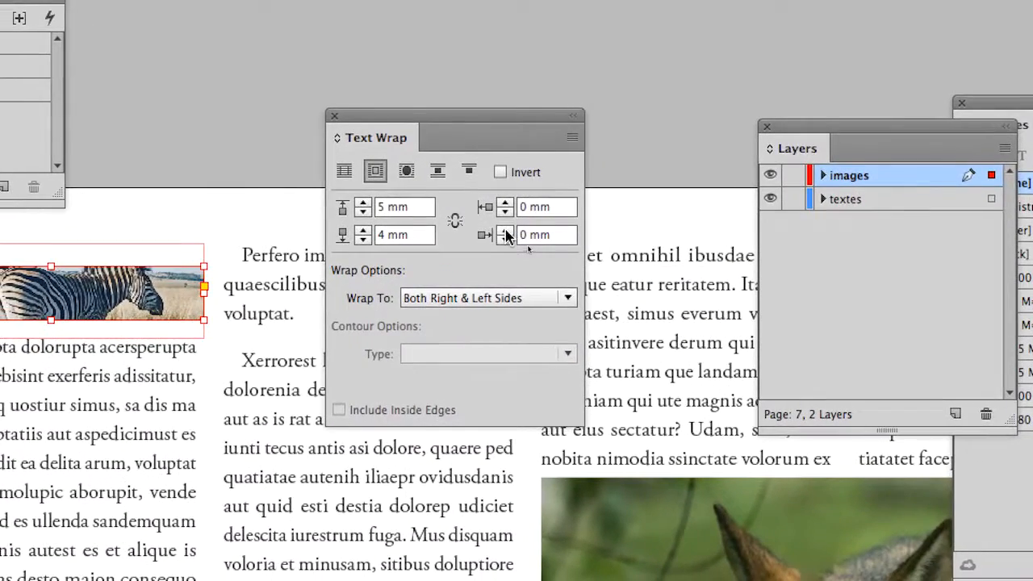
{"action": "left_click", "coordinate": [541, 234]}
{"action": "left_click", "coordinate": [541, 234]}
{"action": "left_click", "coordinate": [506, 232]}
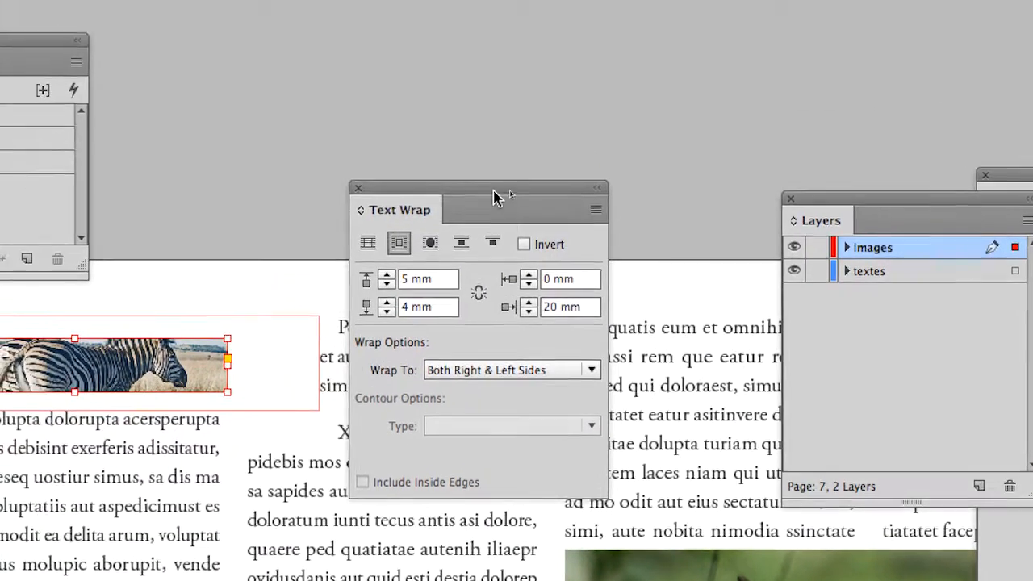
- Set the zebra image's right text wrap offset to 70 mm so it extends across the second column, and deselect the image
{"action": "left_click_drag", "start_coordinate": [469, 118], "coordinate": [628, 126]}
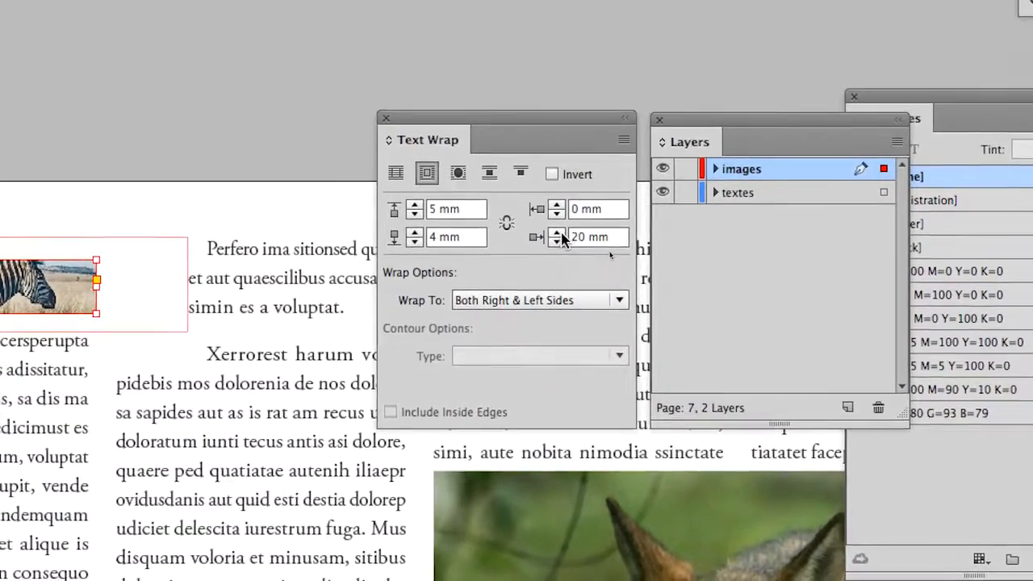
{"action": "left_click", "coordinate": [539, 229], "text": "shift"}
{"action": "left_click", "coordinate": [539, 229], "text": "shift"}
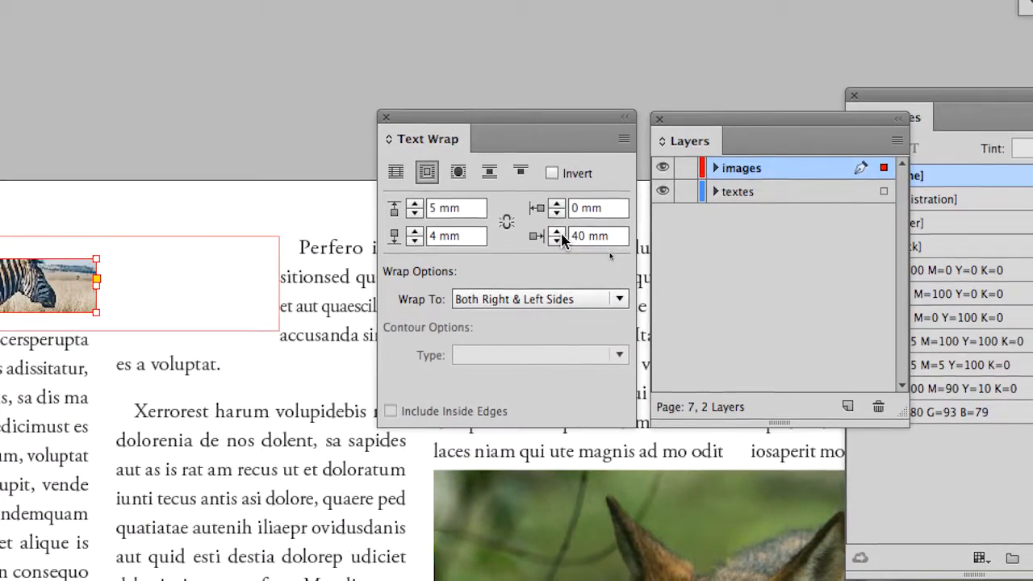
{"action": "left_click", "coordinate": [539, 229], "text": "shift"}
{"action": "left_click", "coordinate": [561, 234], "text": "shift"}
{"action": "left_click", "coordinate": [561, 233], "text": "shift"}
{"action": "left_click_drag", "start_coordinate": [513, 116], "coordinate": [648, 105]}
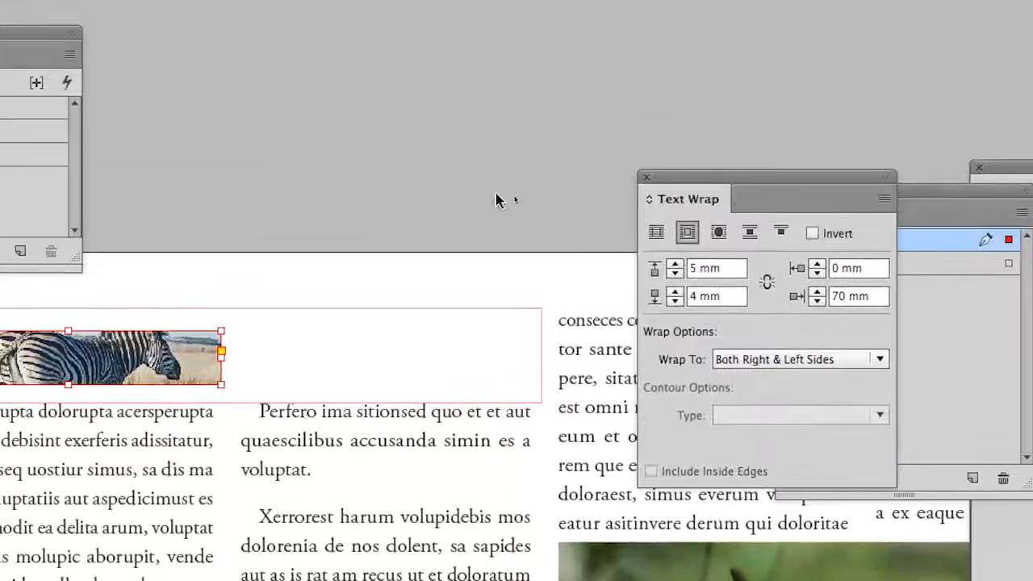
{"action": "left_click", "coordinate": [319, 168]}
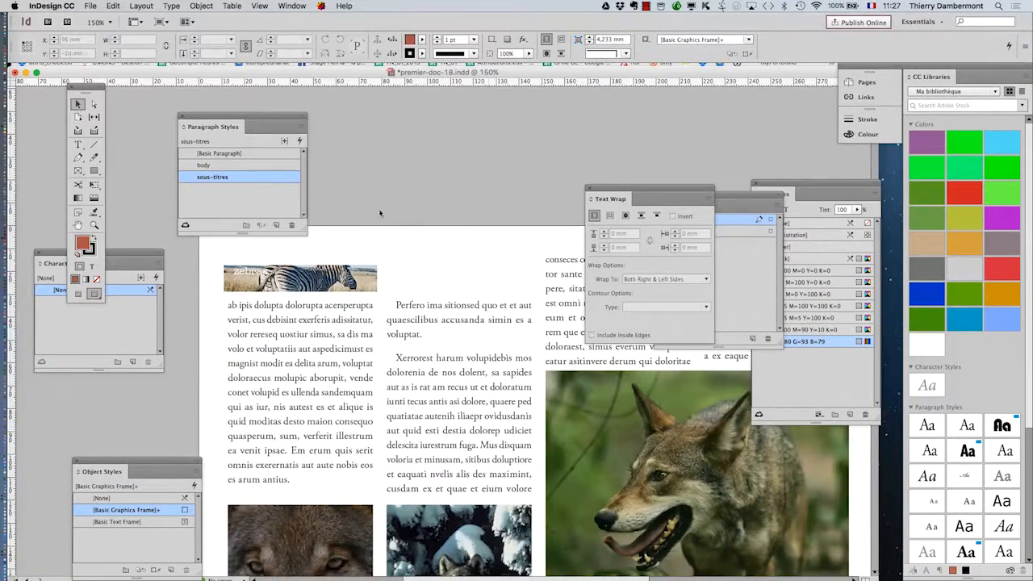
- Uncover the third and fourth columns by moving the Paragraph Styles and Layers panels below the page and the Text Wrap panel over the second column
{"action": "left_click_drag", "start_coordinate": [239, 115], "coordinate": [706, 105]}
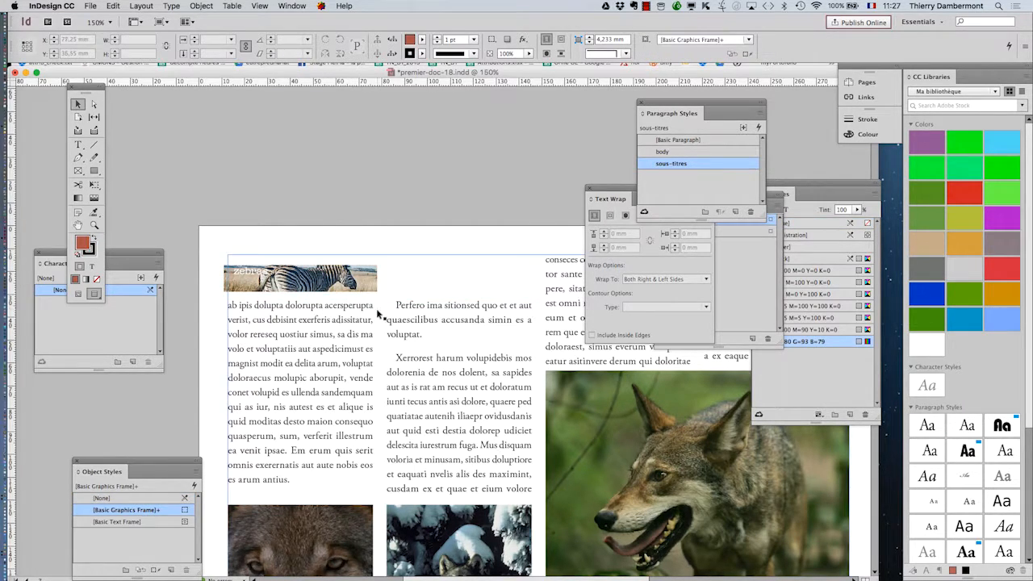
{"action": "key", "text": "super+minus"}
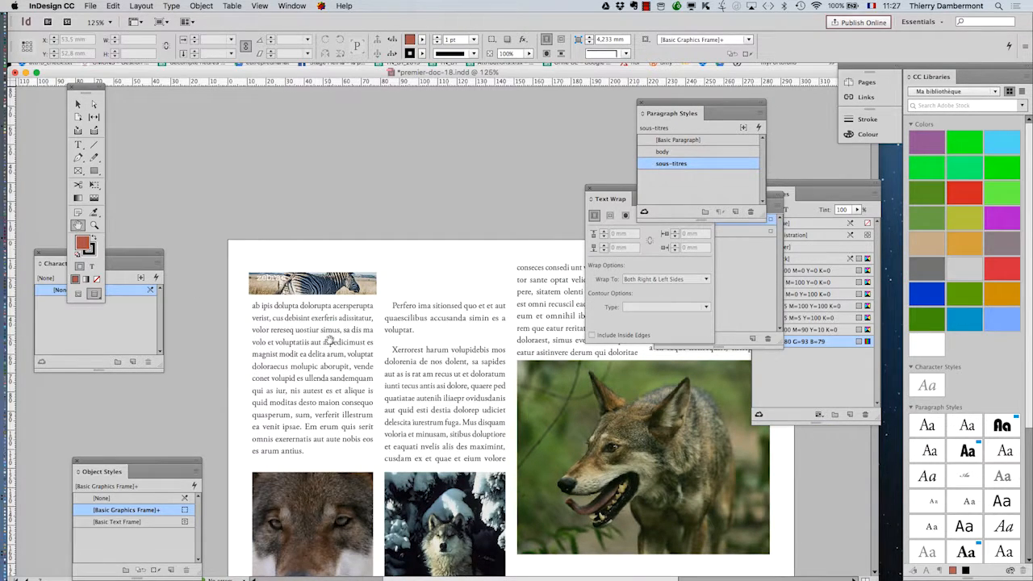
{"action": "scroll", "coordinate": [330, 341], "scroll_direction": "down", "scroll_amount": 3}
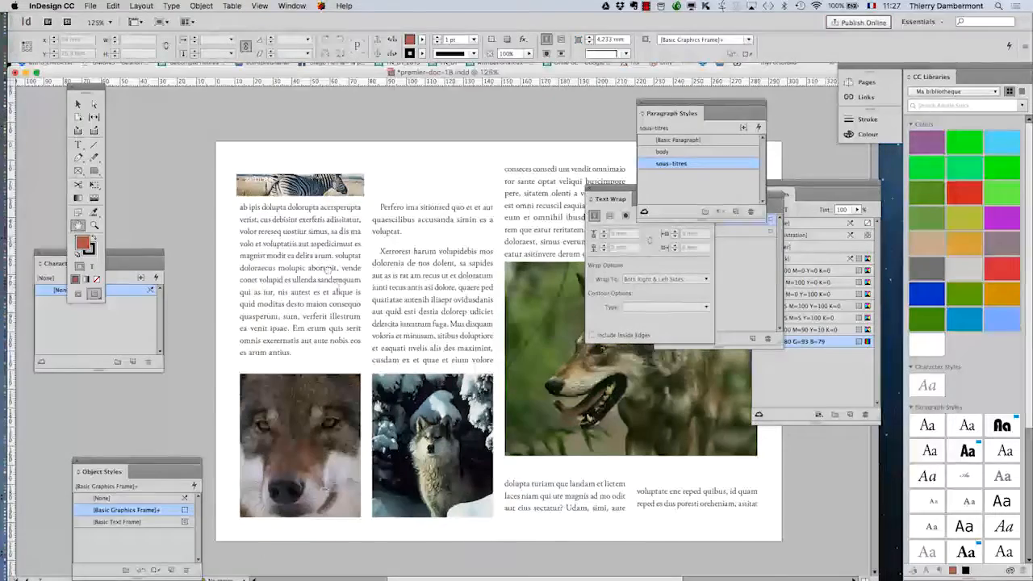
{"action": "scroll", "coordinate": [329, 267], "scroll_direction": "down", "scroll_amount": 2}
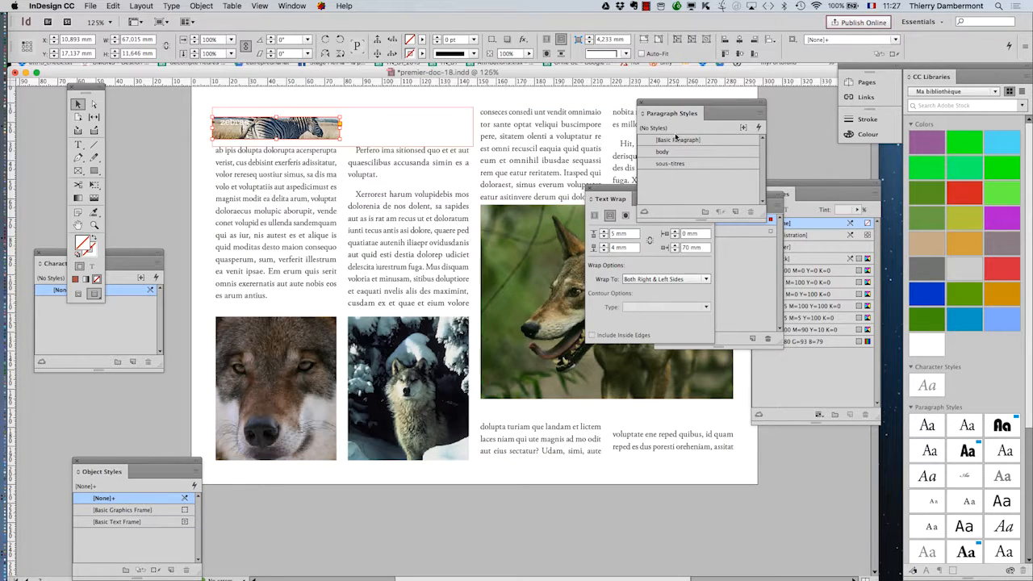
{"action": "left_click_drag", "start_coordinate": [674, 105], "coordinate": [772, 520]}
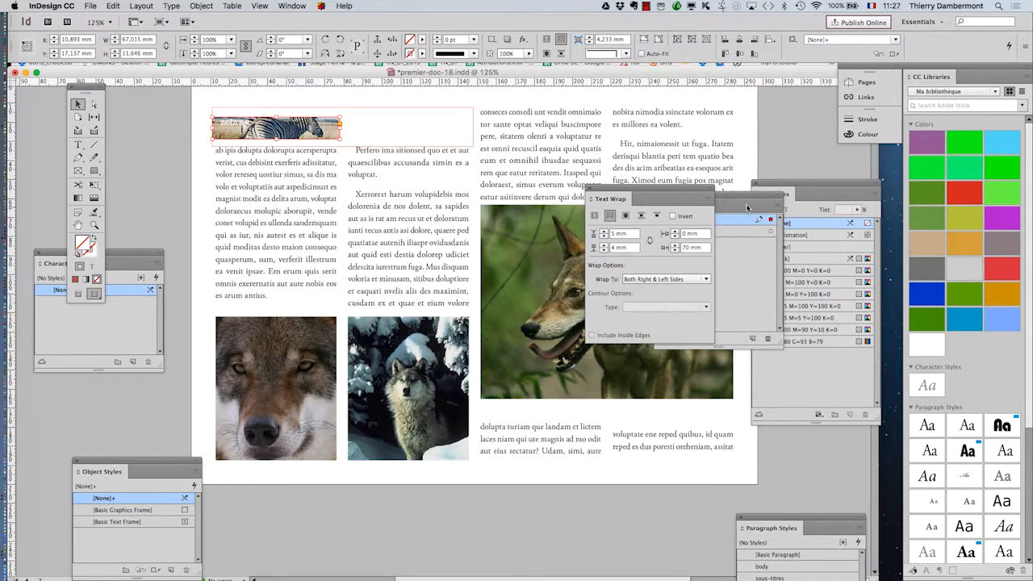
{"action": "left_click_drag", "start_coordinate": [744, 198], "coordinate": [534, 456]}
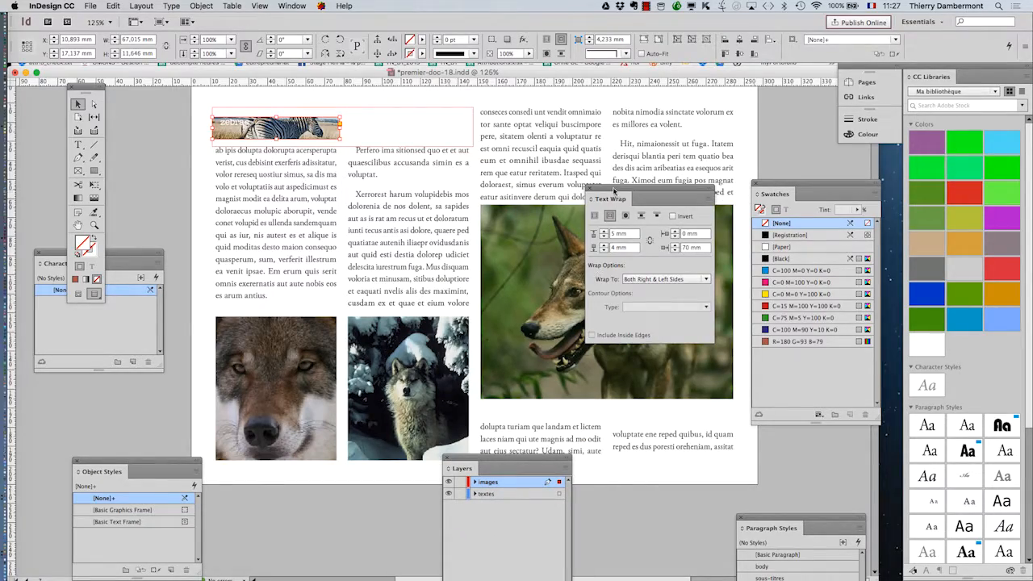
{"action": "left_click_drag", "start_coordinate": [614, 191], "coordinate": [426, 163]}
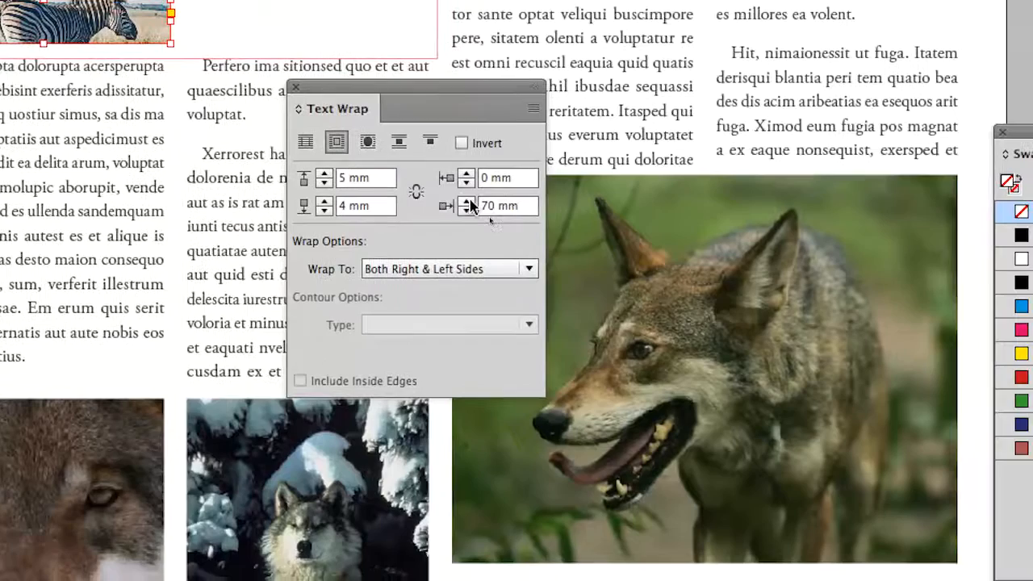
- Set the zebra image's right text wrap offset to 210 mm, spanning all four columns, and move the Text Wrap panel clear of the page
{"action": "left_click", "coordinate": [550, 276], "text": "shift"}
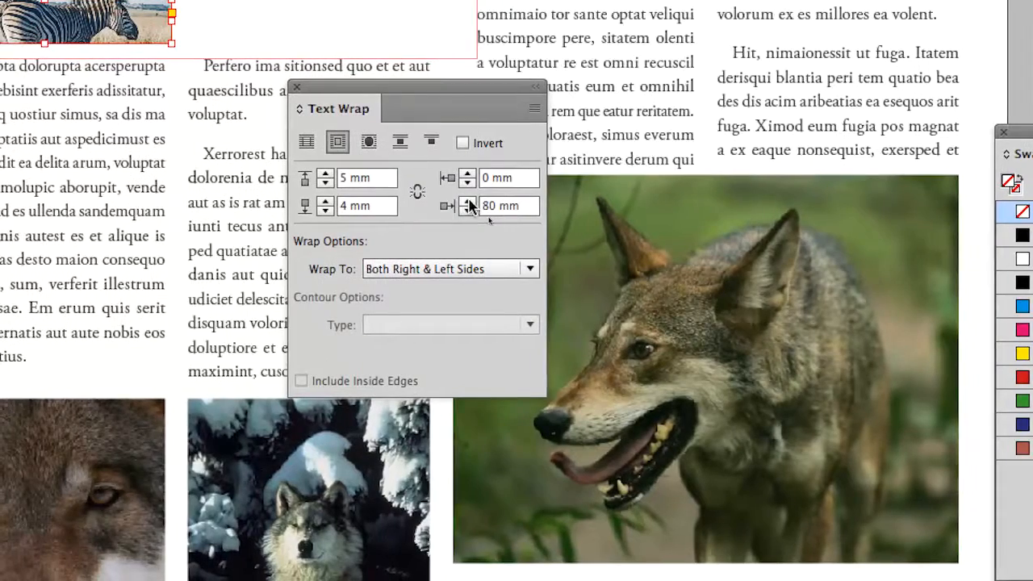
{"action": "left_click", "coordinate": [550, 276], "text": "shift"}
{"action": "left_click", "coordinate": [549, 276], "text": "shift"}
{"action": "left_click", "coordinate": [469, 201], "text": "shift"}
{"action": "left_click", "coordinate": [469, 201], "text": "shift"}
{"action": "left_click", "coordinate": [469, 201], "text": "shift"}
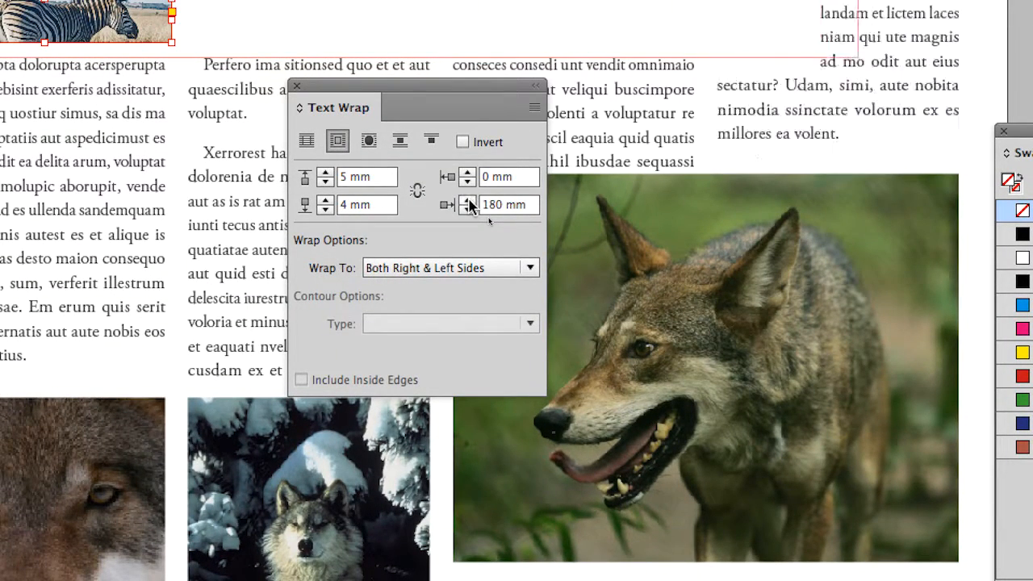
{"action": "left_click", "coordinate": [468, 200], "text": "shift"}
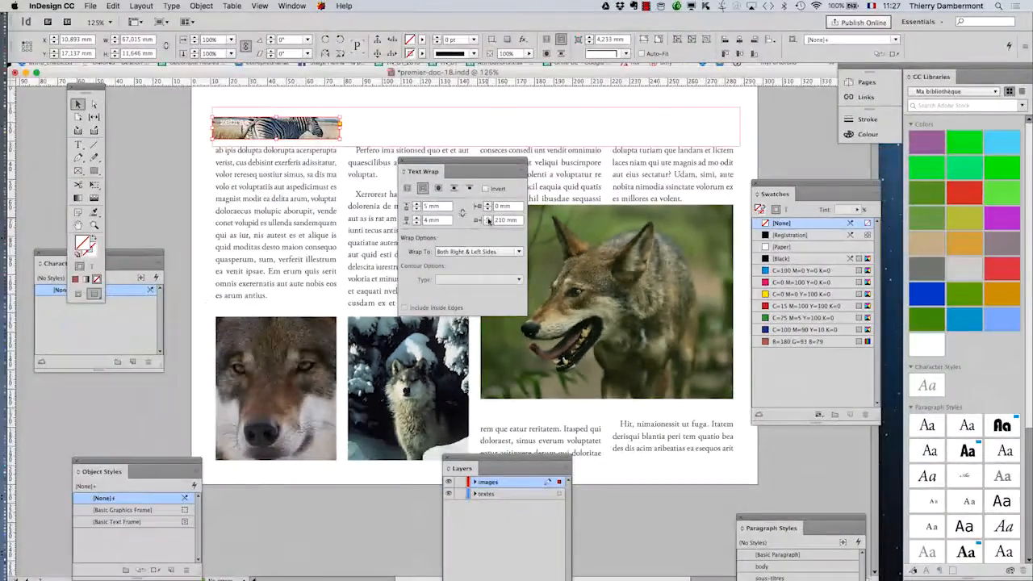
{"action": "left_click_drag", "start_coordinate": [446, 164], "coordinate": [824, 460]}
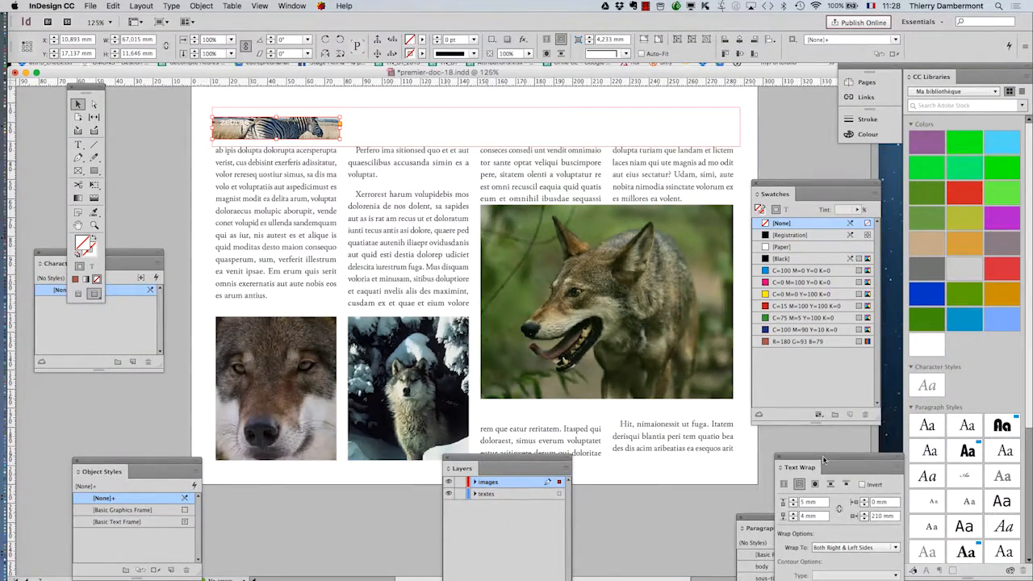
{"action": "scroll", "coordinate": [443, 304], "scroll_direction": "down", "scroll_amount": 1}
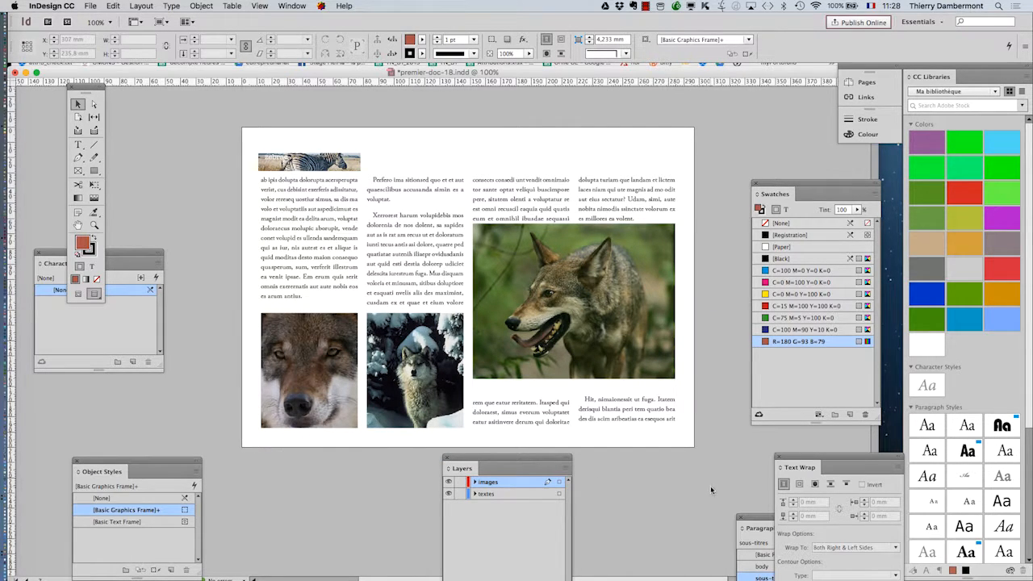
{"action": "scroll", "coordinate": [710, 486], "scroll_direction": "down", "scroll_amount": 1}
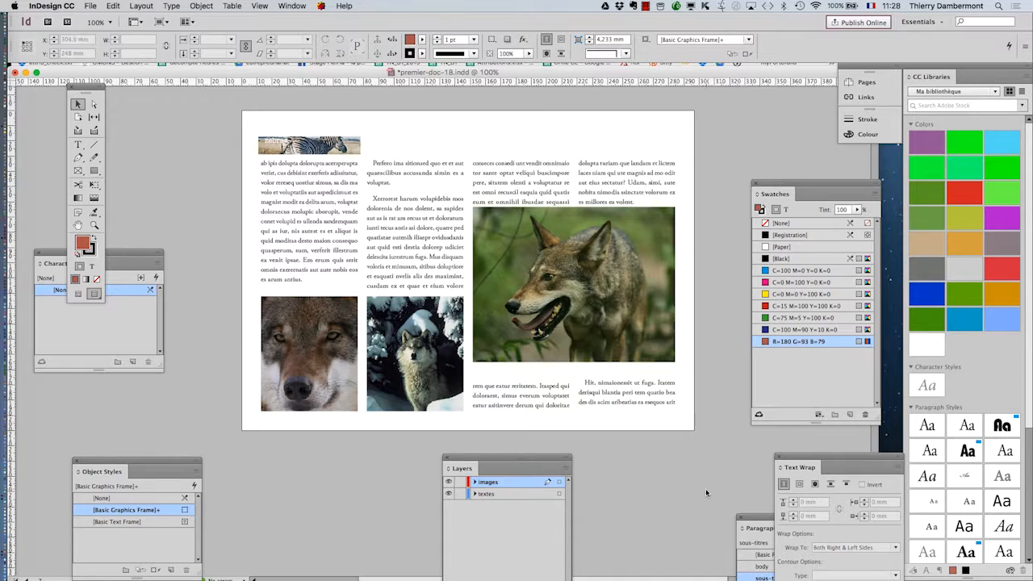
- Set the top text wrap offset of the large wolf image to 3 mm and deselect the image
{"action": "left_click", "coordinate": [583, 316]}
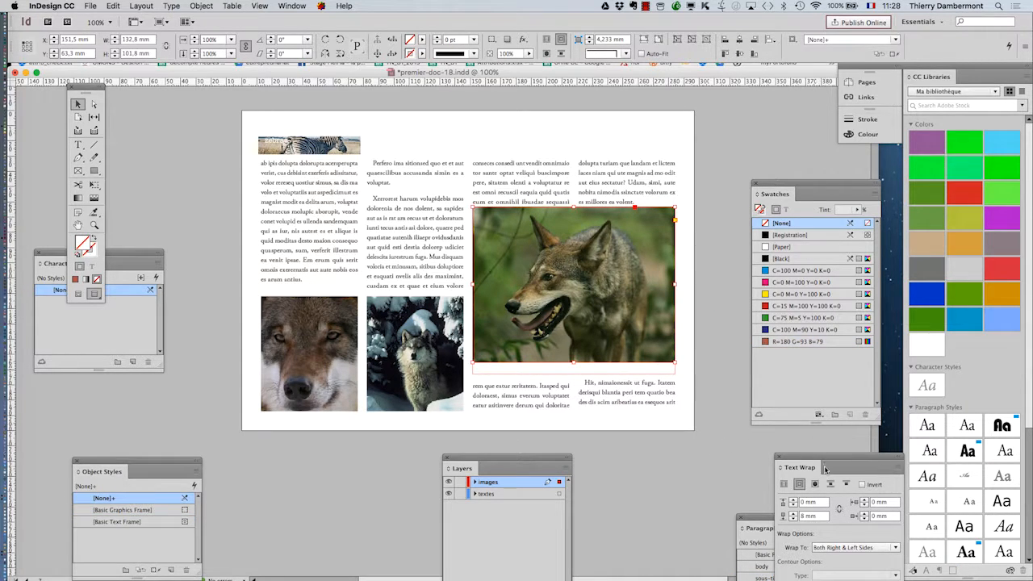
{"action": "left_click_drag", "start_coordinate": [825, 469], "coordinate": [759, 122]}
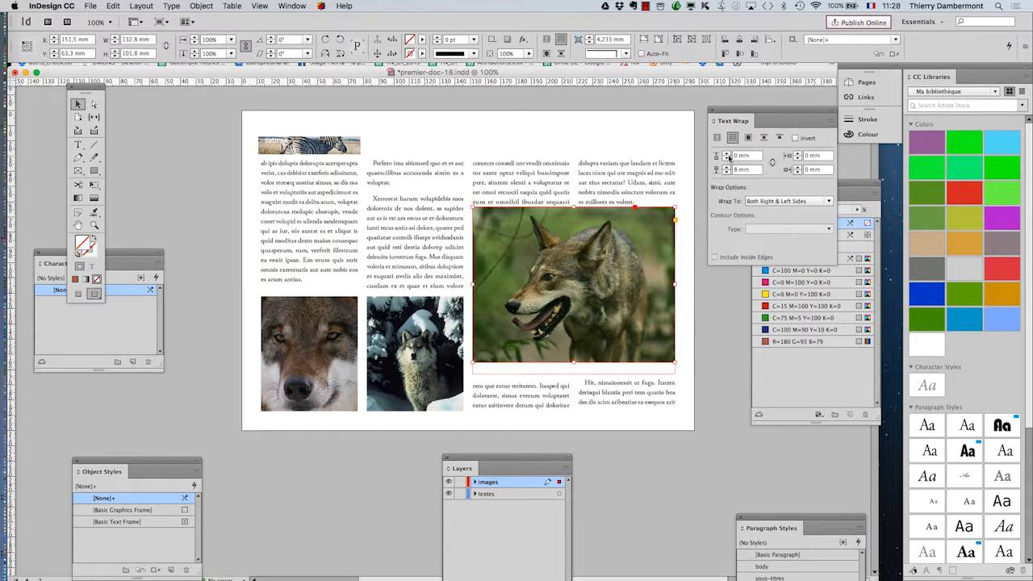
{"action": "left_click", "coordinate": [726, 154]}
{"action": "left_click", "coordinate": [726, 153]}
{"action": "left_click", "coordinate": [715, 294]}
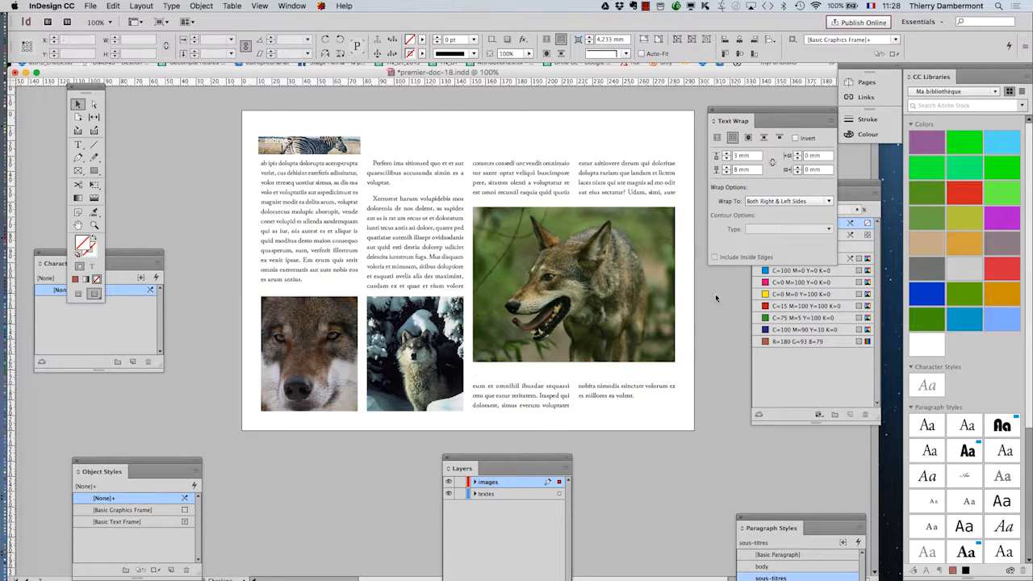
- Save the document as a new version named premier-doc-19.indd in the B1B2 ID folder
{"action": "left_click", "coordinate": [91, 6]}
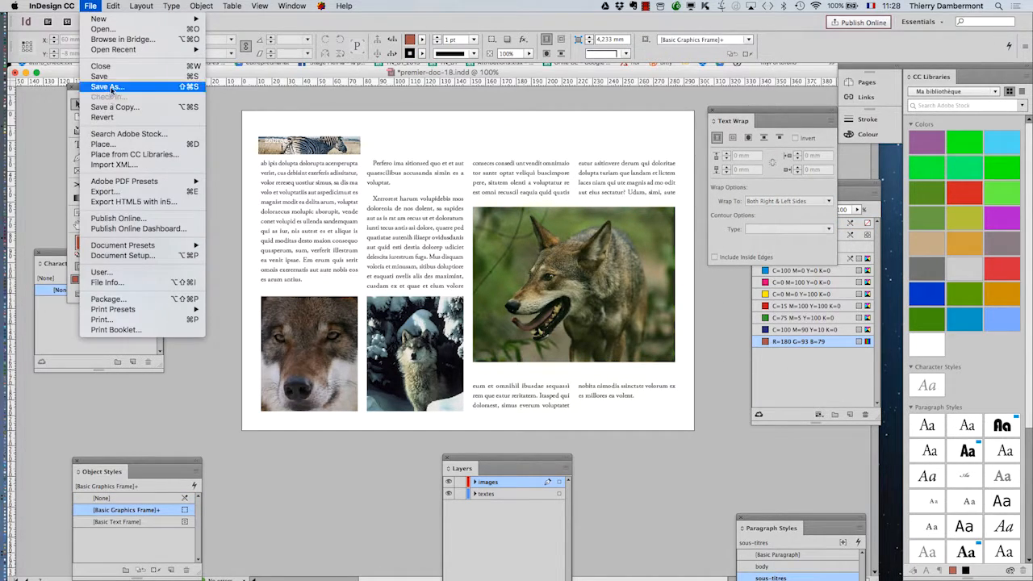
{"action": "left_click", "coordinate": [113, 84]}
{"action": "left_click", "coordinate": [506, 81]}
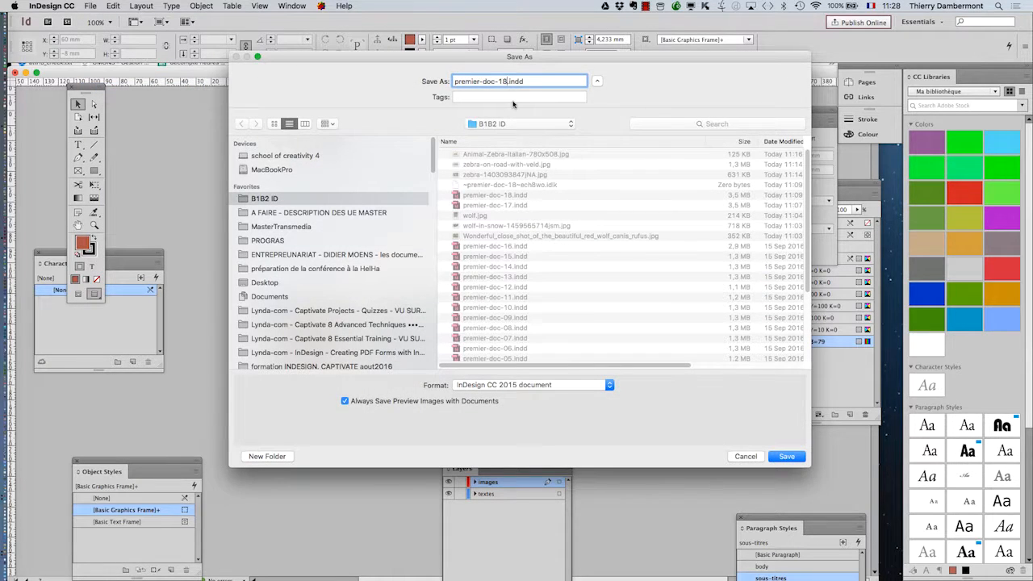
{"action": "key", "text": "BackSpace"}
{"action": "type", "text": "9"}
{"action": "key", "text": "Return"}
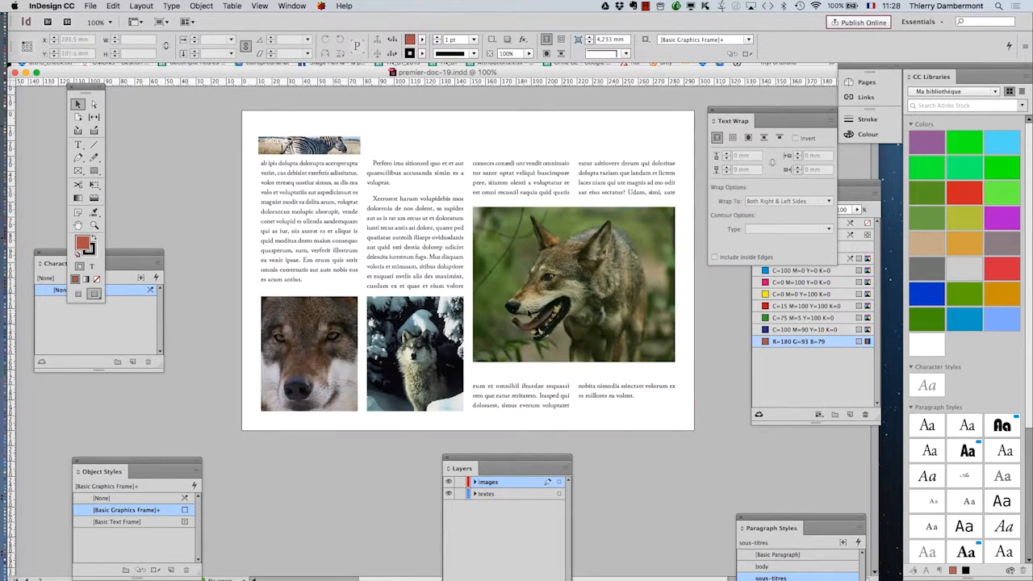
- Set the bottom text wrap offset of the large wolf image to 3 mm
{"action": "scroll", "coordinate": [527, 313], "scroll_direction": "down", "scroll_amount": 2}
{"action": "scroll", "coordinate": [363, 348], "scroll_direction": "up", "scroll_amount": 1}
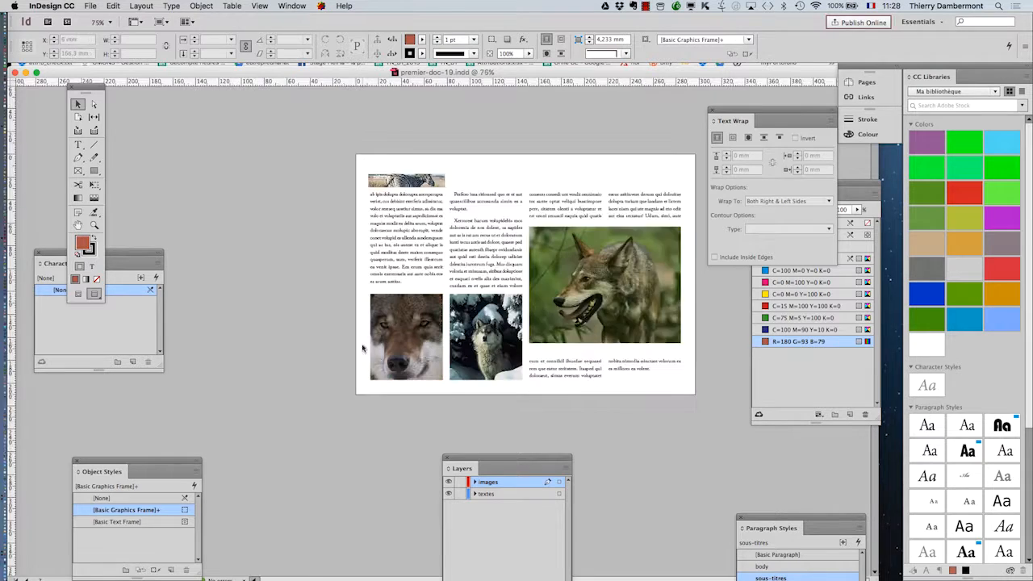
{"action": "scroll", "coordinate": [363, 347], "scroll_direction": "up", "scroll_amount": 1}
{"action": "left_click", "coordinate": [485, 336]}
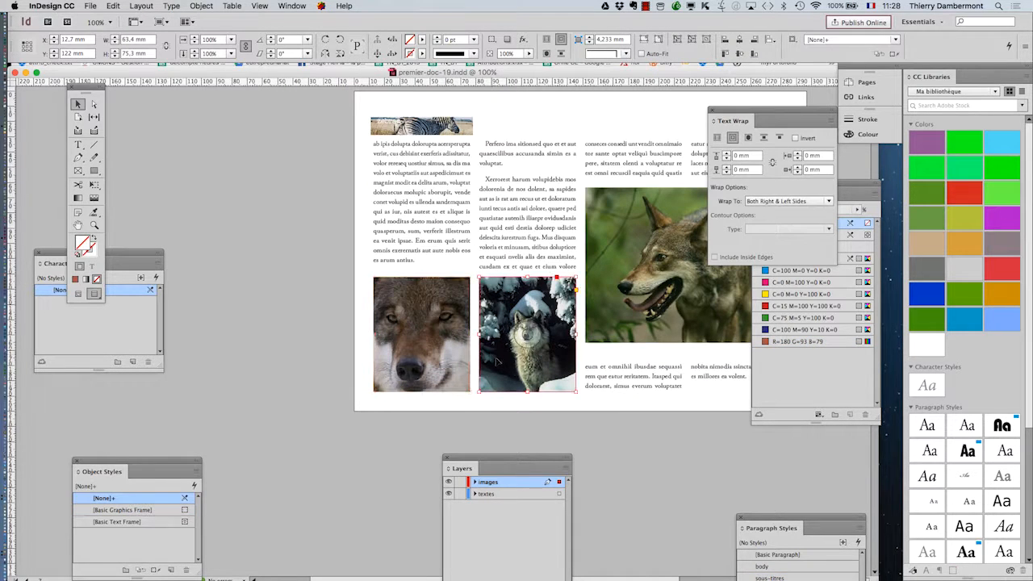
{"action": "left_click", "coordinate": [643, 330]}
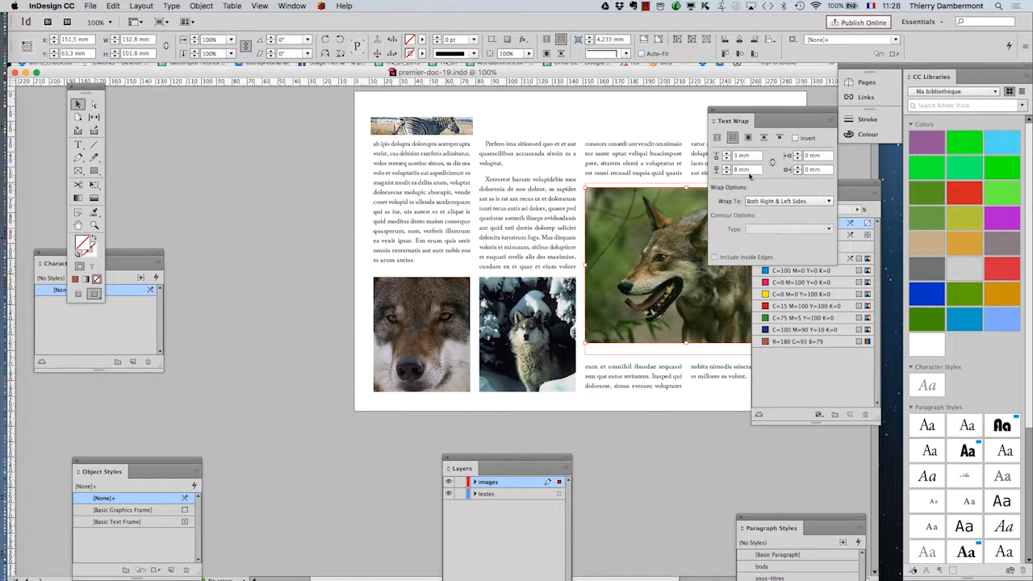
{"action": "left_click", "coordinate": [728, 173]}
{"action": "left_click", "coordinate": [728, 173]}
{"action": "left_click", "coordinate": [728, 173]}
{"action": "left_click", "coordinate": [729, 173]}
{"action": "left_click", "coordinate": [728, 173]}
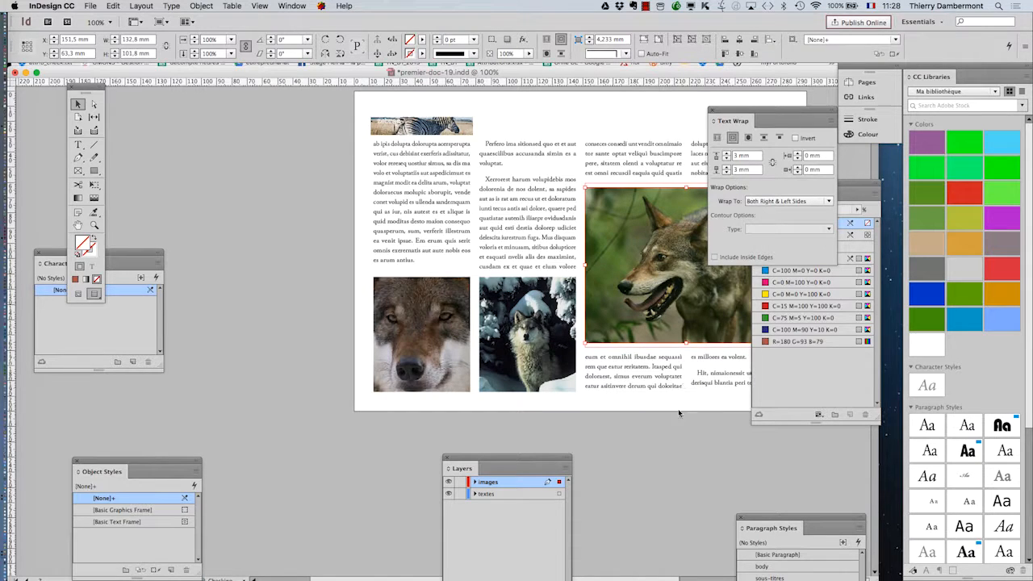